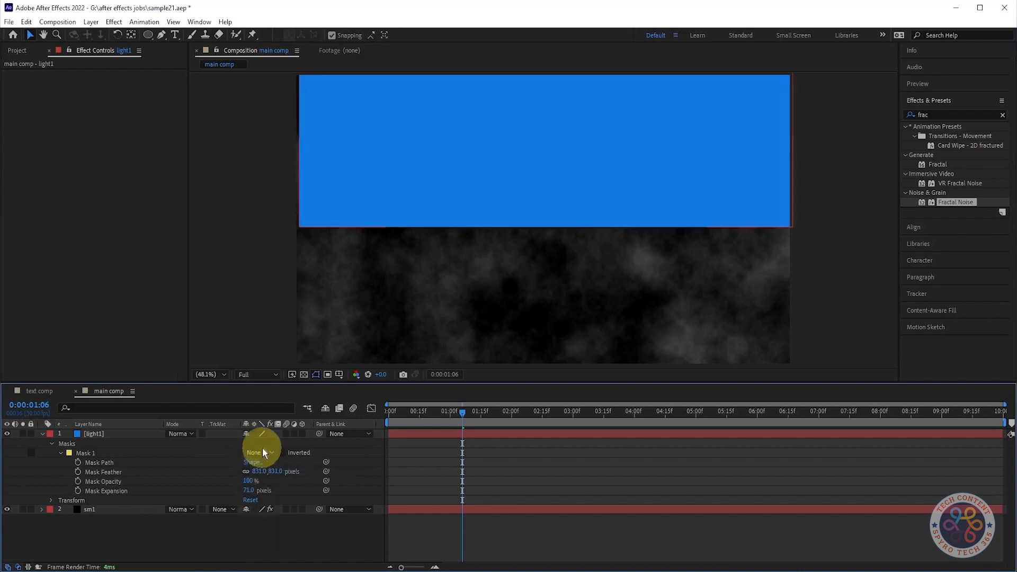
Set light1's Mask 1 to Add mode with a mask expansion of 53 pixels
left_click(260, 467)
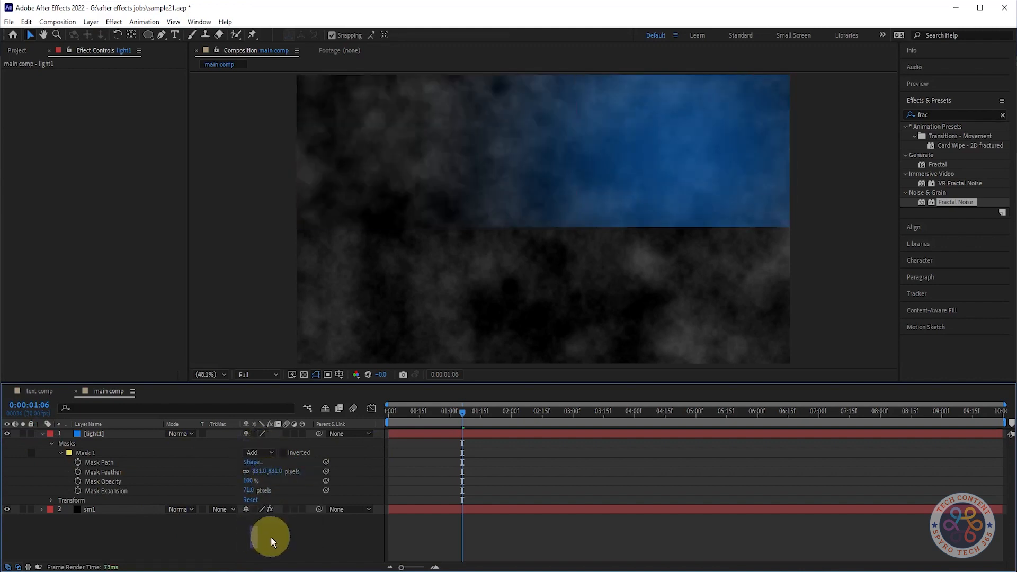
left_click_drag(249, 496, 251, 531)
left_click(266, 526)
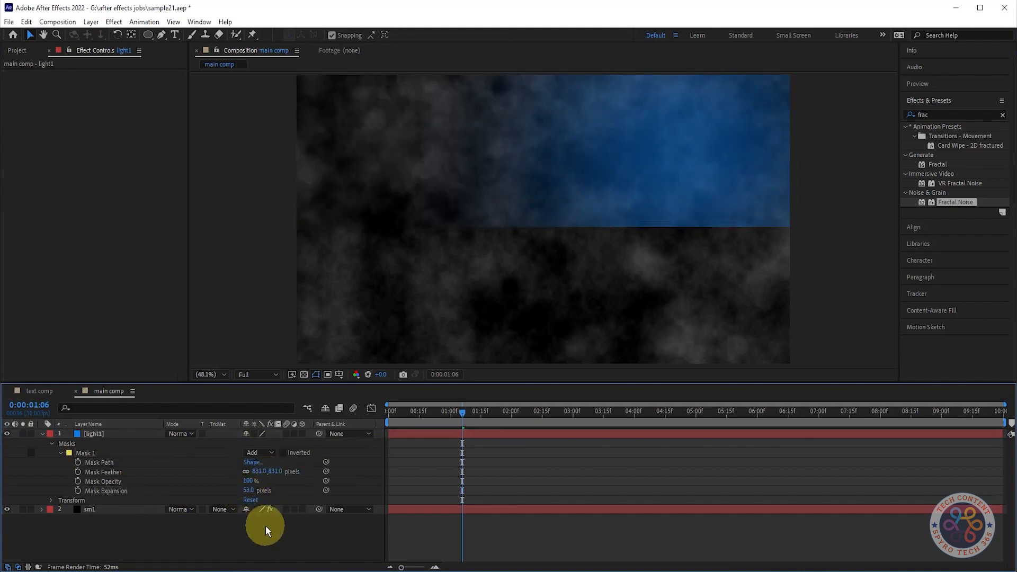
left_click(615, 177)
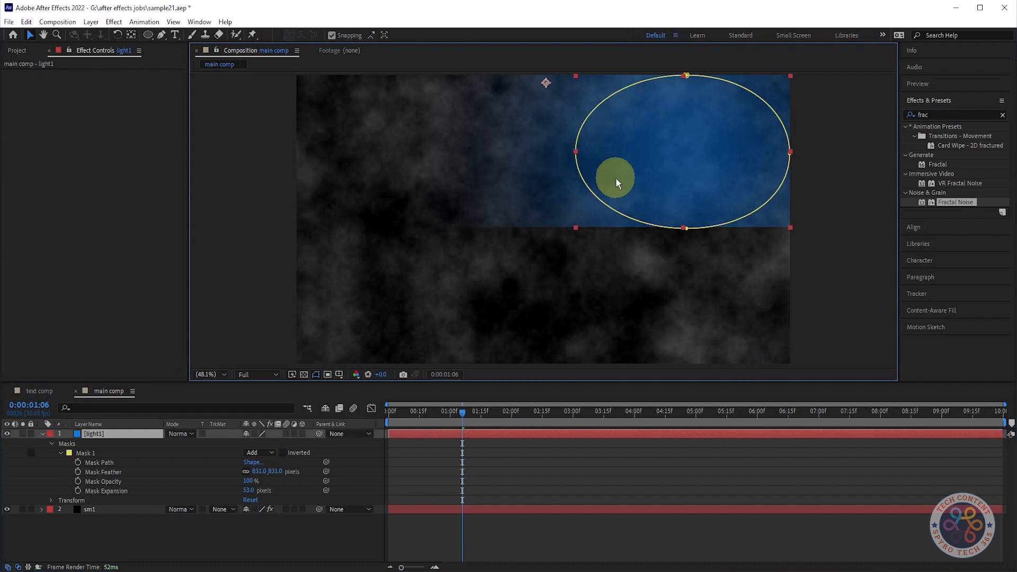
left_click(272, 551)
key("alt+s")
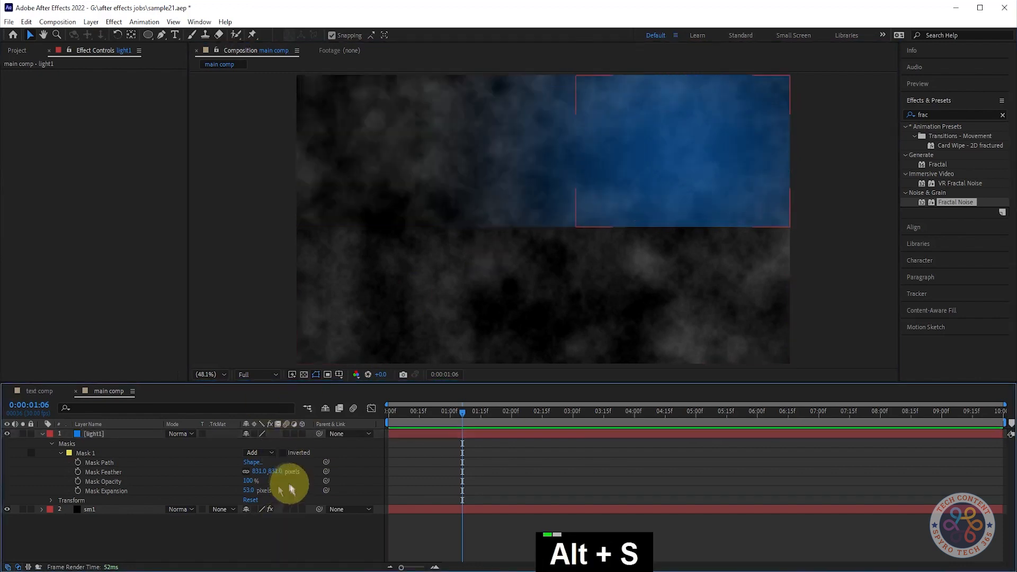
Delete Mask 1 from light1 and remove the light1 layer from the main comp
left_click(125, 431)
left_click(68, 449)
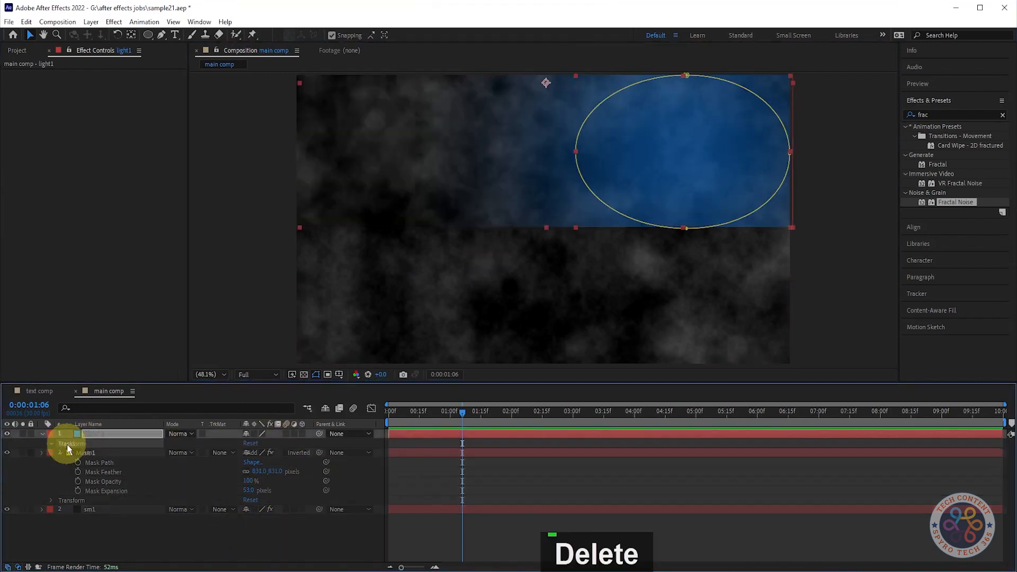
key("Delete")
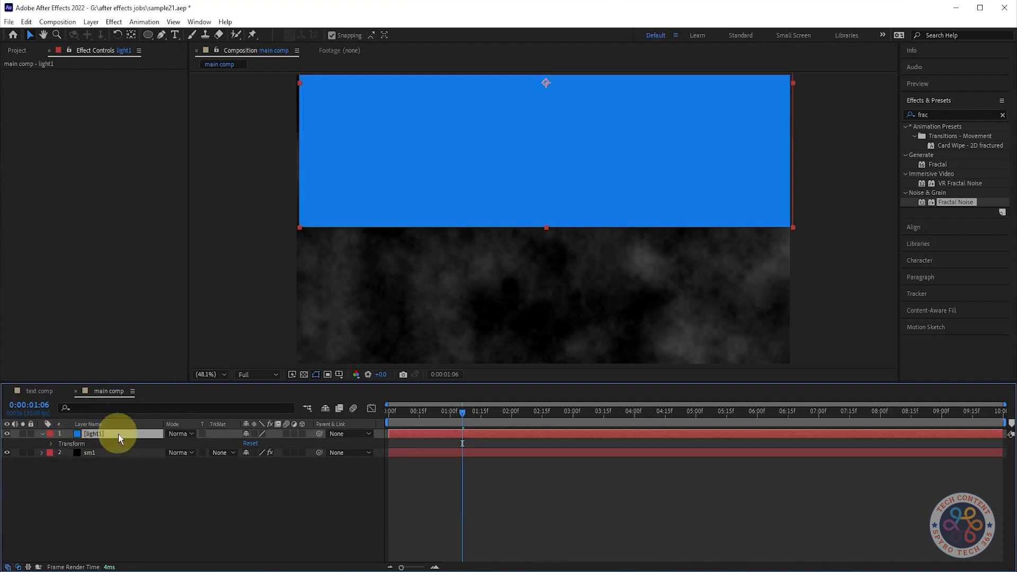
key("Delete")
Create a blue solid named Light1 and draw an elliptical mask in the lower-right part of the frame
key("ctrl+y")
type("Light1")
key("Return")
left_click_drag(589, 226, 782, 350)
Feather Mask 1 heavily and adjust its expansion to turn the ellipse into a soft blue glow
left_click(61, 452)
left_click_drag(256, 472, 745, 445)
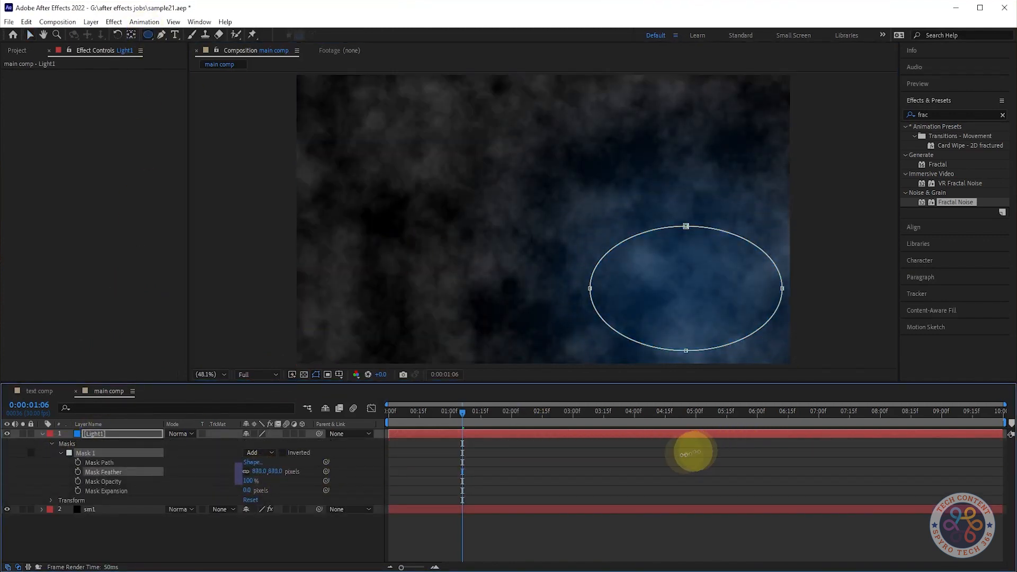
left_click_drag(255, 495, 153, 474)
left_click(170, 526)
left_click(122, 451)
Try to shift the Light1 layer by changing its Position, and undo the change
left_click(43, 434)
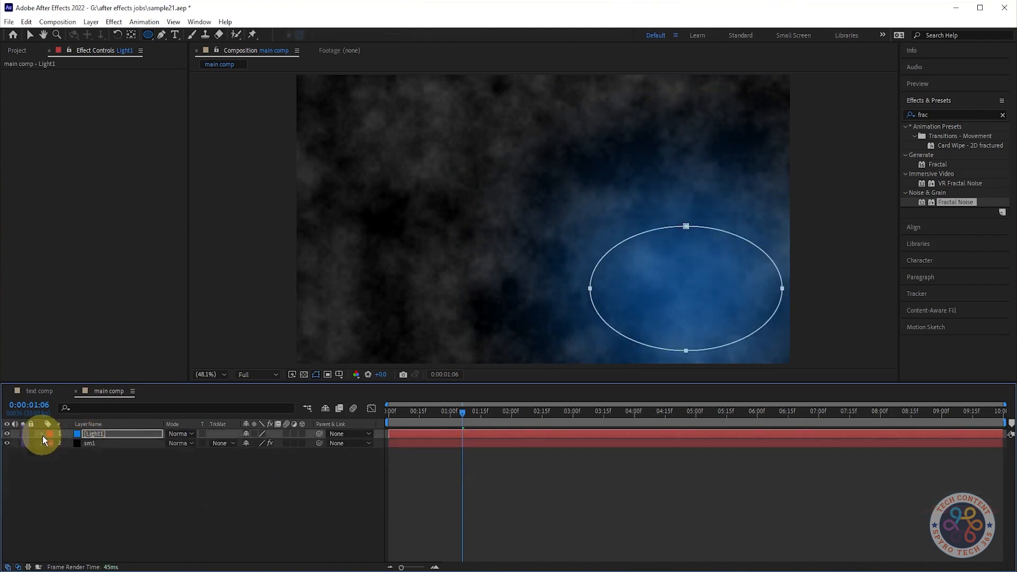
key("p")
left_click_drag(266, 443, 186, 391)
key("ctrl+z")
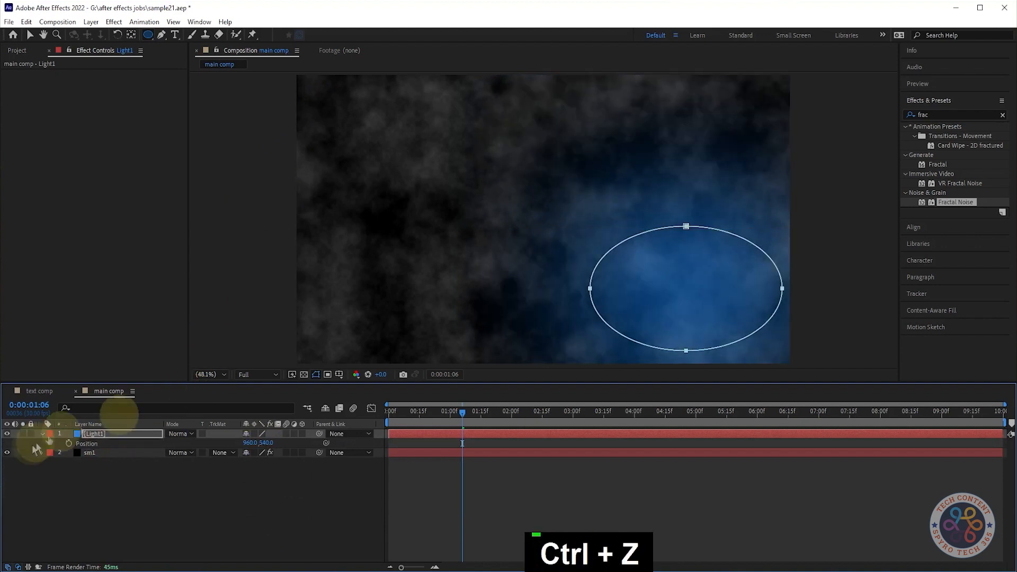
Try to move the masked Light1 layer up to the frame's upper-right corner, and delete the layer
left_click(43, 434)
left_click(43, 434)
left_click(60, 453)
key("v")
left_click_drag(700, 263, 704, 135)
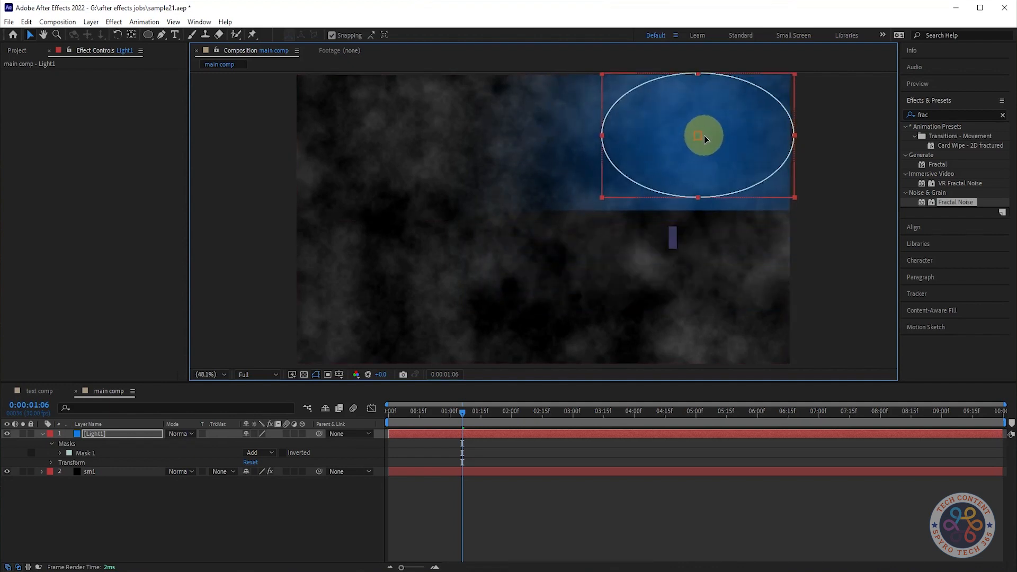
key("Delete")
Create a new 1920 x 1080 blue solid named Light1 and draw an elliptical mask overlapping the frame's right edge
key("q")
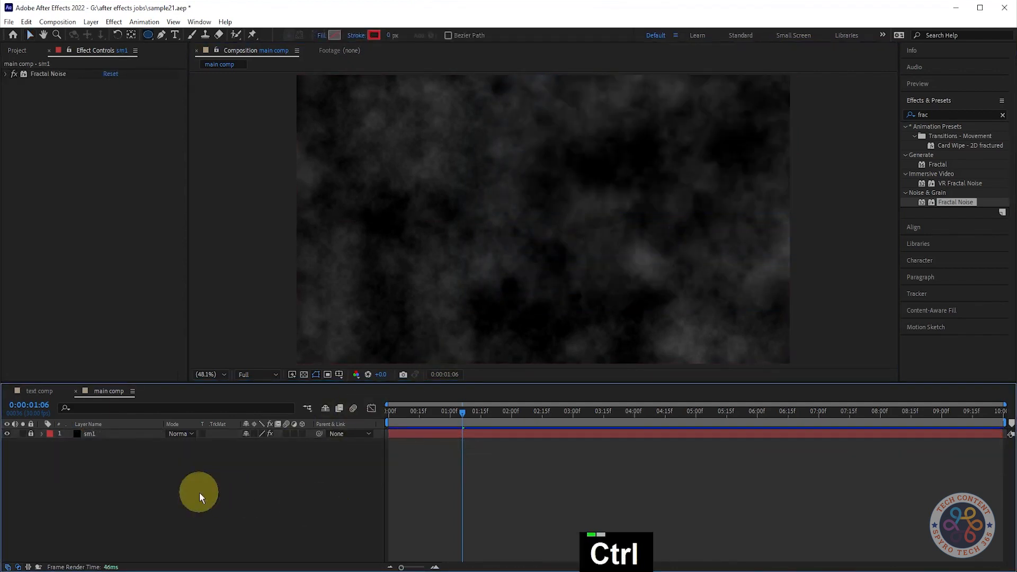
key("ctrl+y")
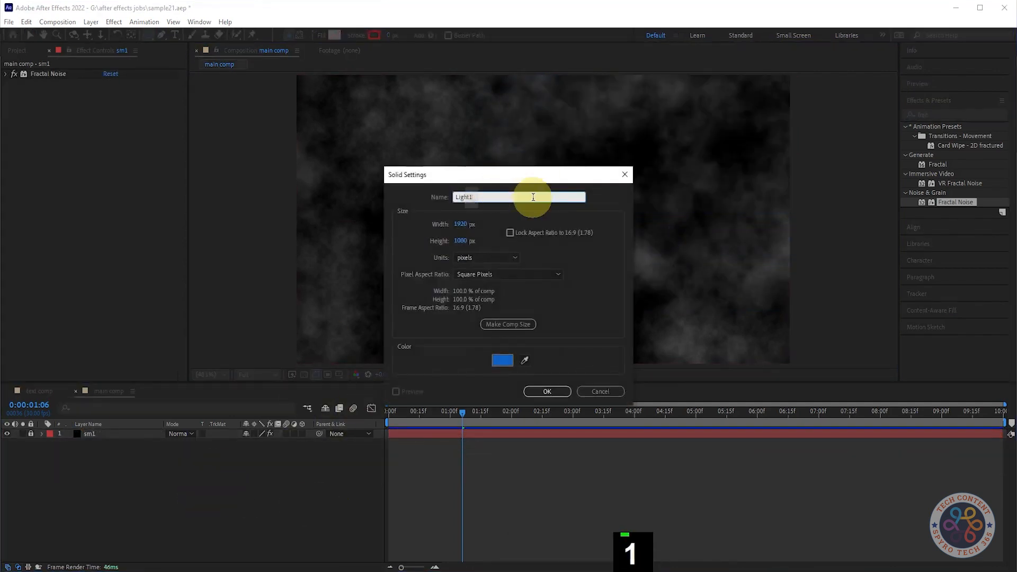
left_click(547, 392)
left_click_drag(596, 92, 828, 253)
Try to move the elliptical mask up and left and stretch it horizontally within Light1
left_click(114, 495)
left_click(85, 453)
left_click_drag(680, 205, 651, 164)
key("ctrl+z")
key("ctrl+z")
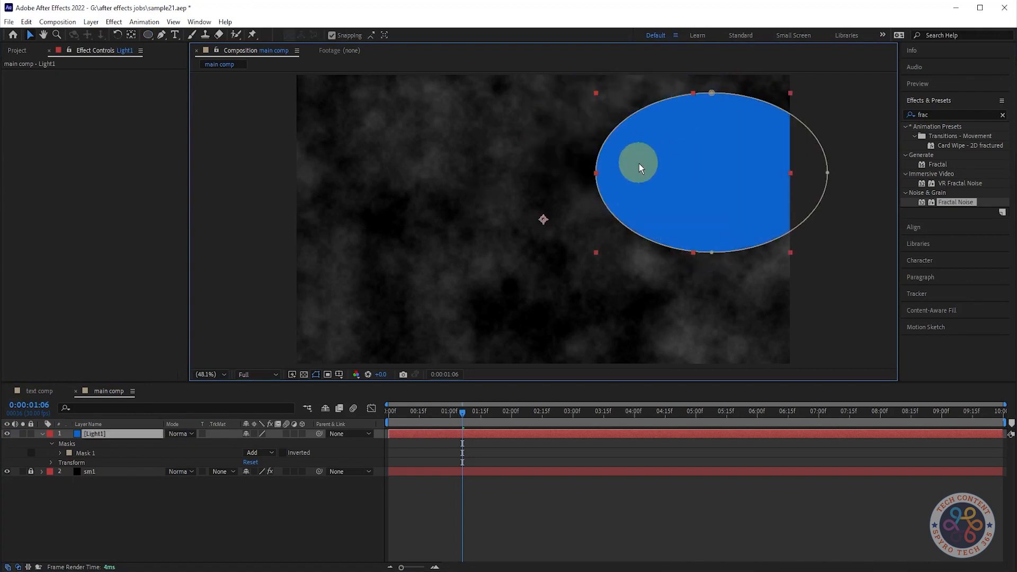
left_click_drag(639, 163, 611, 158)
left_click_drag(761, 166, 801, 169)
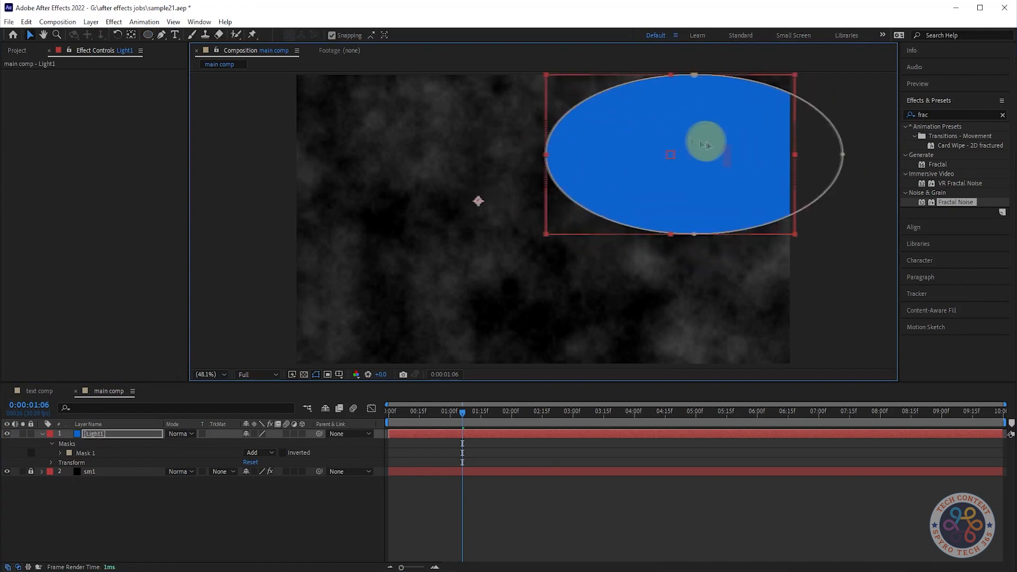
Undo the moves and scaling of Light1 and its elliptical mask
key("ctrl+z")
key("ctrl+z")
key("ctrl+z")
key("ctrl+z")
key("ctrl+z")
key("ctrl+z")
key("ctrl+z")
Draw an elliptical mask on Light1 in the upper-right part of the frame and undo the extra ellipse
left_click(147, 34)
left_click_drag(570, 114, 799, 268)
left_click_drag(520, 102, 810, 297)
key("ctrl+z")
Try to move Light1's elliptical mask upward in the frame, undoing each attempt
key("v")
left_click_drag(521, 104, 843, 272)
left_click_drag(725, 195, 710, 159)
key("ctrl+z")
left_click(109, 452)
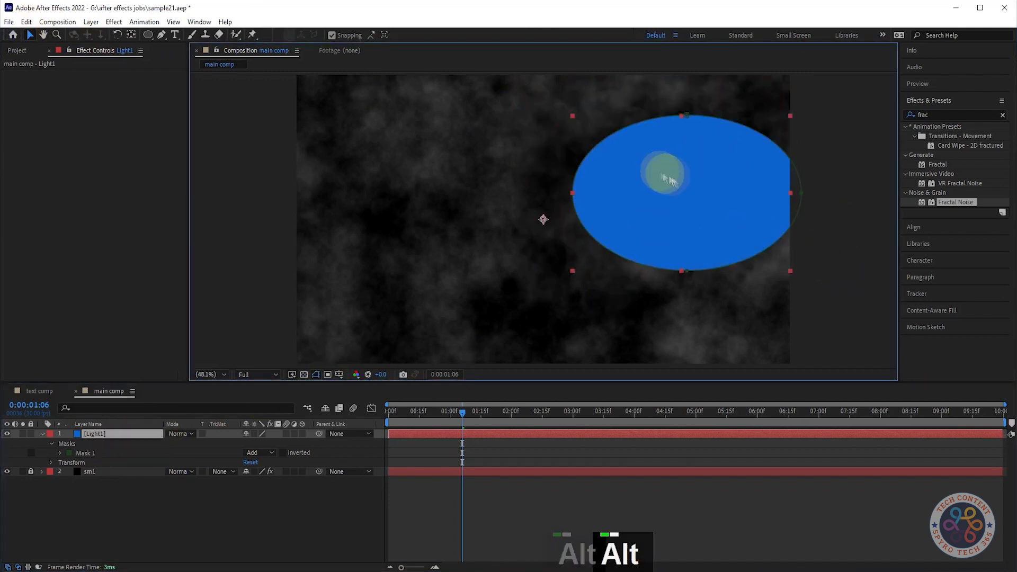
left_click_drag(661, 170, 664, 126)
key("ctrl+z")
key("ctrl+z")
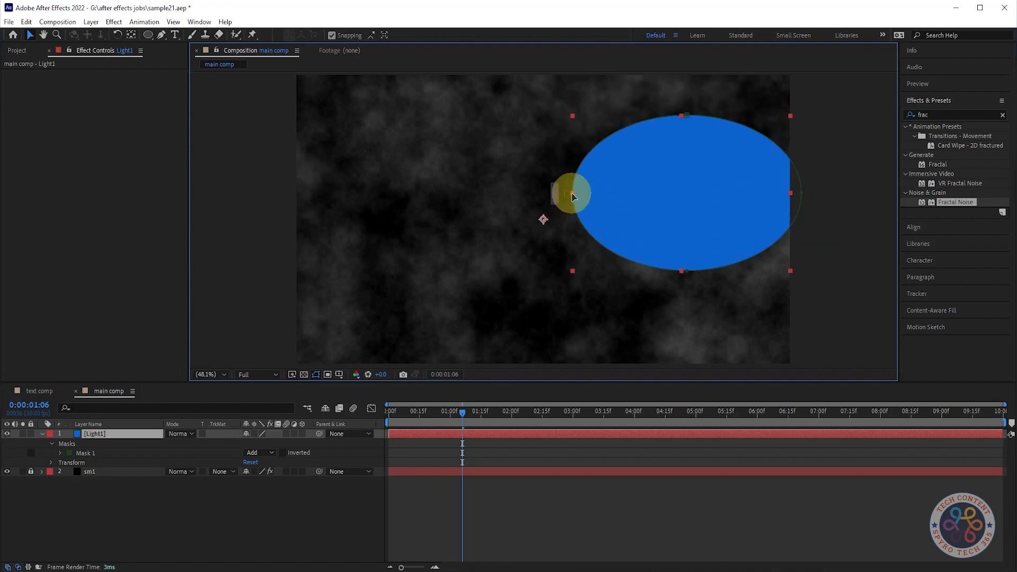
Undo the current mask and draw a larger ellipse on Light1 extending past the frame's right edge
key("ctrl+z")
key("ctrl+z")
key("ctrl+z")
key("q")
left_click_drag(577, 98, 820, 276)
Try editing the ellipse's mask points, undo that, and move the masked Light1 layer up and left
left_click(30, 35)
left_click_drag(506, 93, 878, 279)
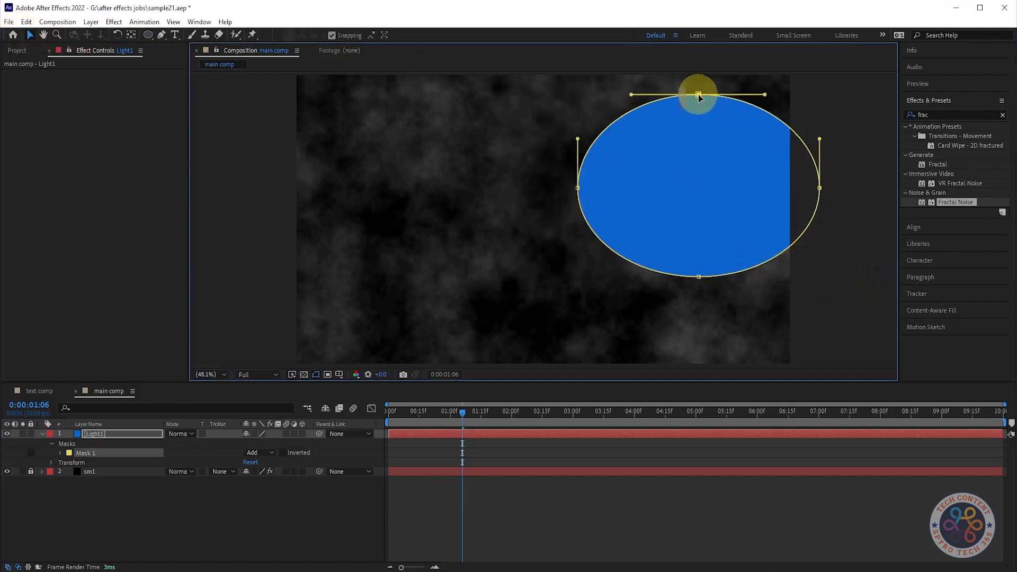
key("ctrl+z")
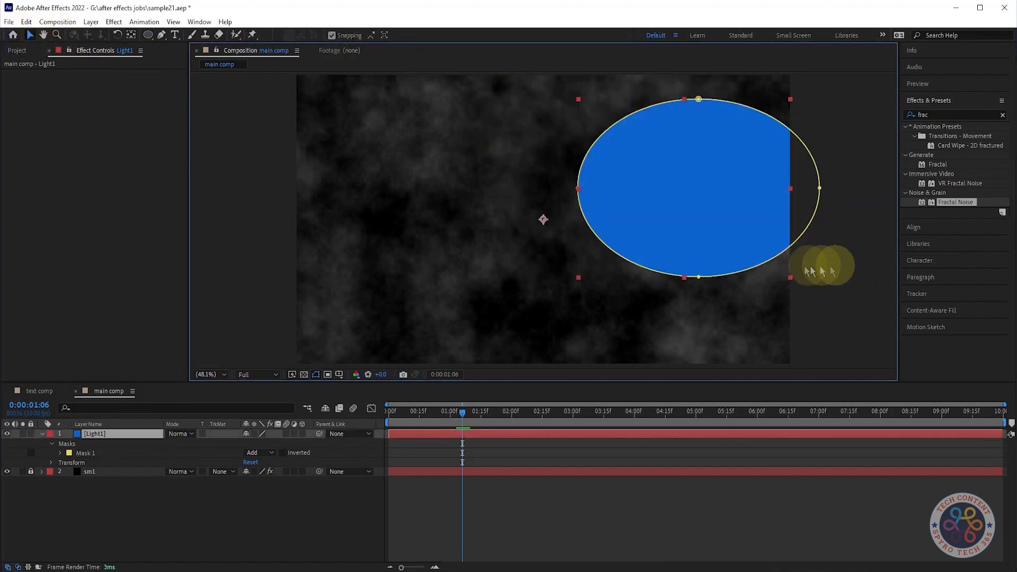
left_click_drag(713, 242, 691, 210)
Set Mask 1's feather to 378 pixels and pull its left and right vertices inward
left_click(61, 453)
left_click_drag(276, 471, 456, 467)
left_click_drag(563, 155, 590, 151)
left_click_drag(806, 155, 773, 158)
Undo the mask edits and the Light1 solid until only the sm1 layer is left
key("ctrl+z")
key("ctrl+z")
key("ctrl+z")
key("ctrl+z")
key("ctrl+z")
key("ctrl+z")
key("ctrl+z")
key("ctrl+z")
key("ctrl+z")
key("ctrl+z")
key("ctrl+z")
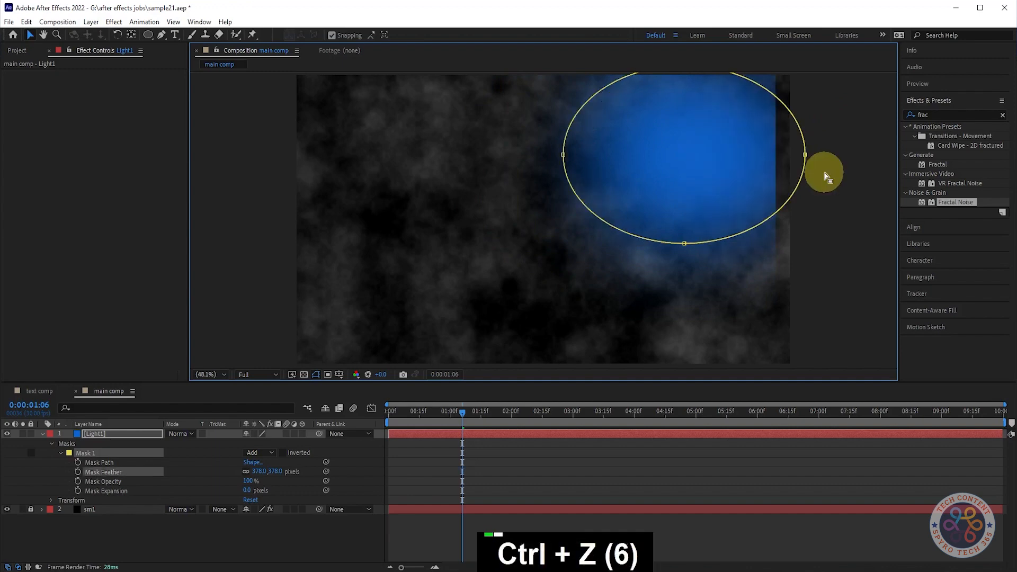
left_click(352, 562)
left_click(327, 514)
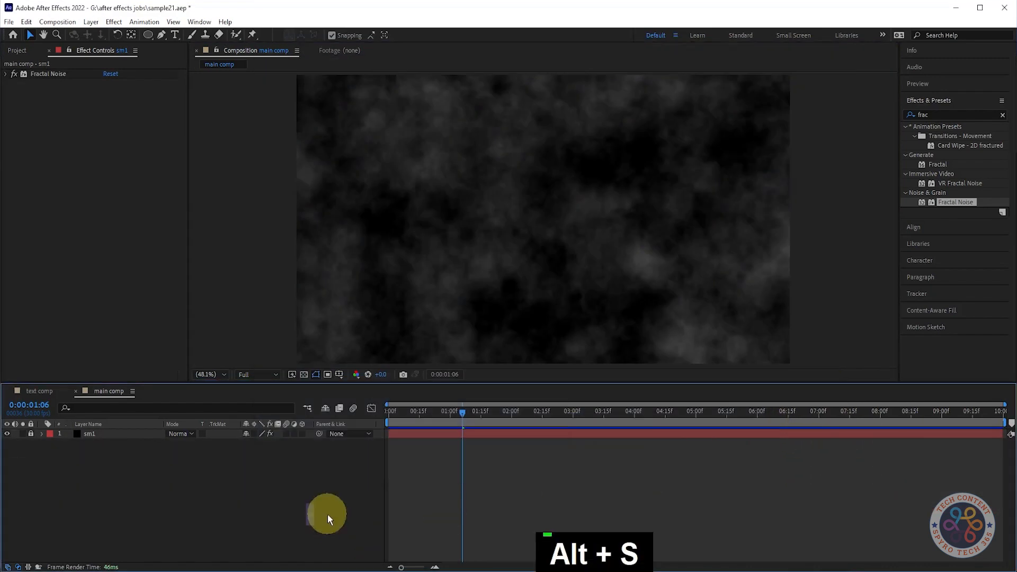
Create a blue solid named Light1 and draw an elliptical mask extending past the frame's right edge
key("ctrl+y")
type("Light1")
key("Return")
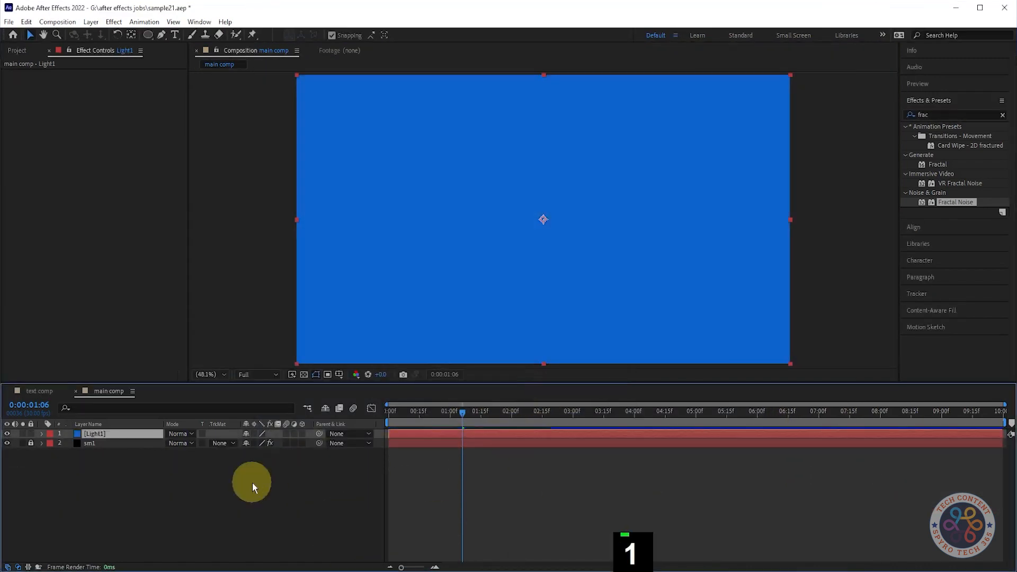
left_click_drag(607, 111, 840, 273)
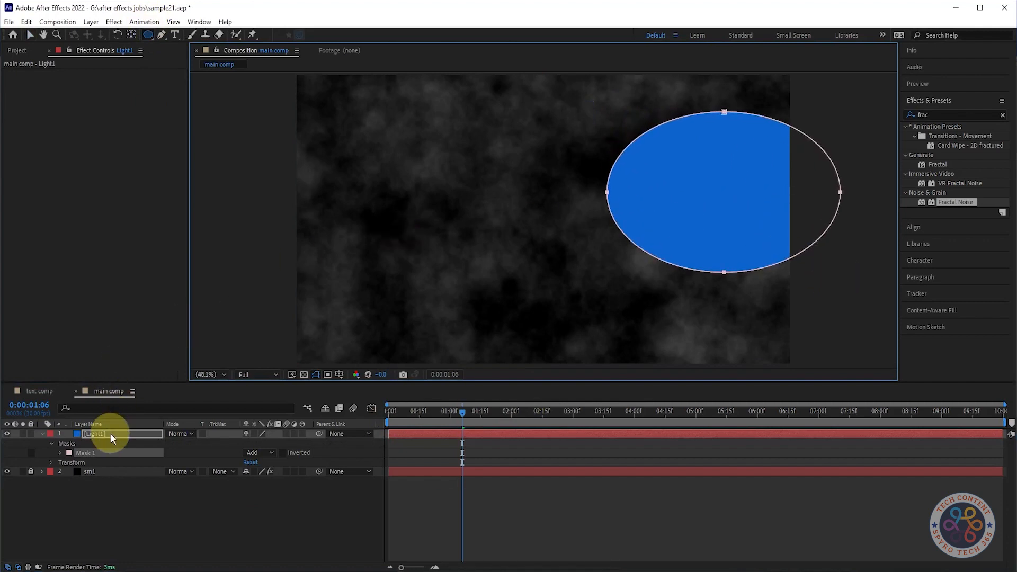
Nudge Mask 1 up and left until the ellipse fits inside the frame's upper-right corner
left_click(94, 454)
key("shift+Up")
key("shift+Up")
key("shift+Left")
key("shift+Left")
key("shift+Left")
key("shift+Left")
key("shift+Left")
key("shift+Left")
key("shift+Down")
key("shift+Right")
key("shift+Left")
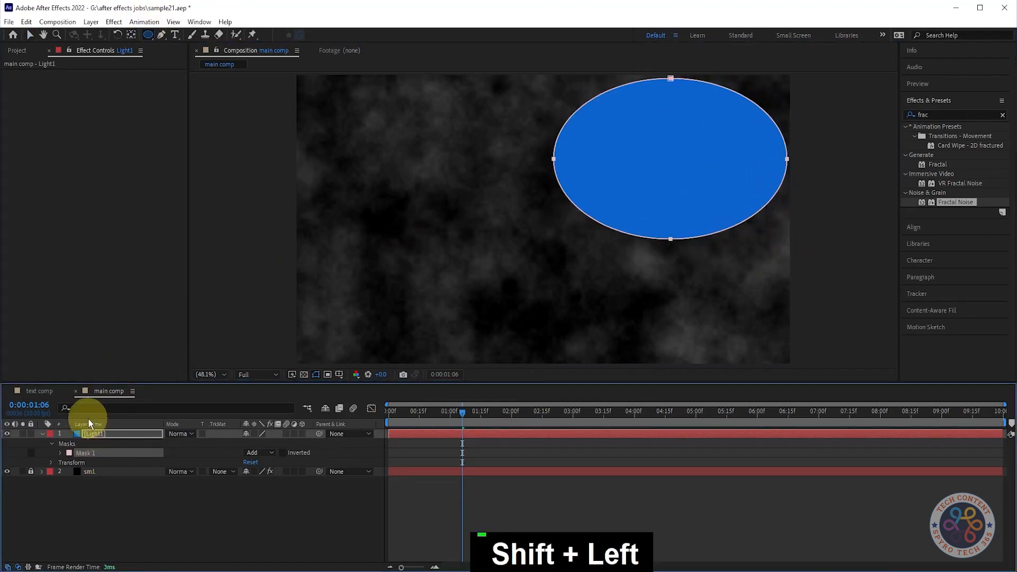
Set Mask 1's feather to about 668 pixels and its expansion to about 52 pixels, and collapse Light1's properties
left_click(59, 453)
left_click_drag(249, 472, 511, 463)
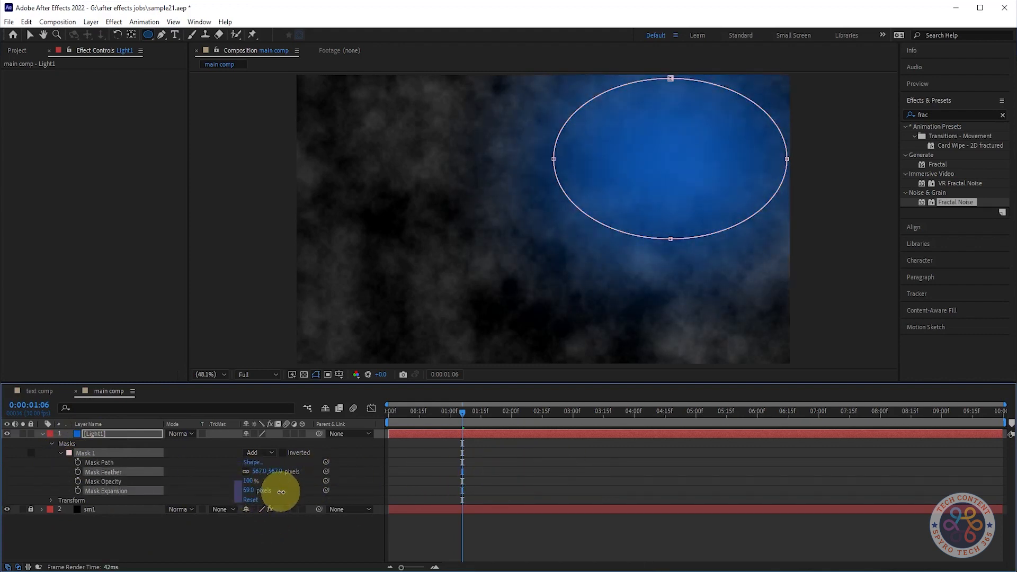
left_click_drag(278, 493, 282, 493)
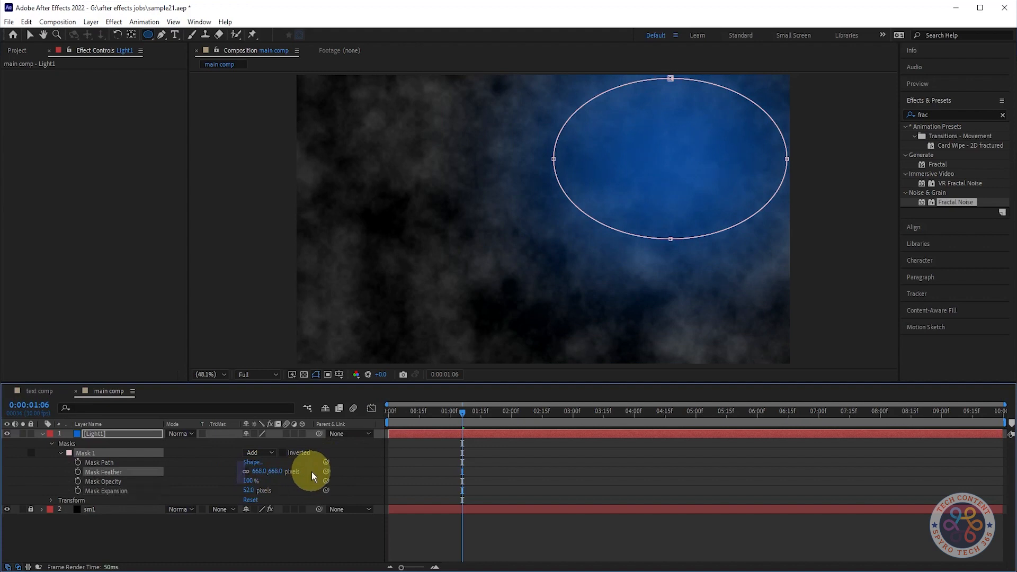
left_click(23, 433)
left_click(42, 435)
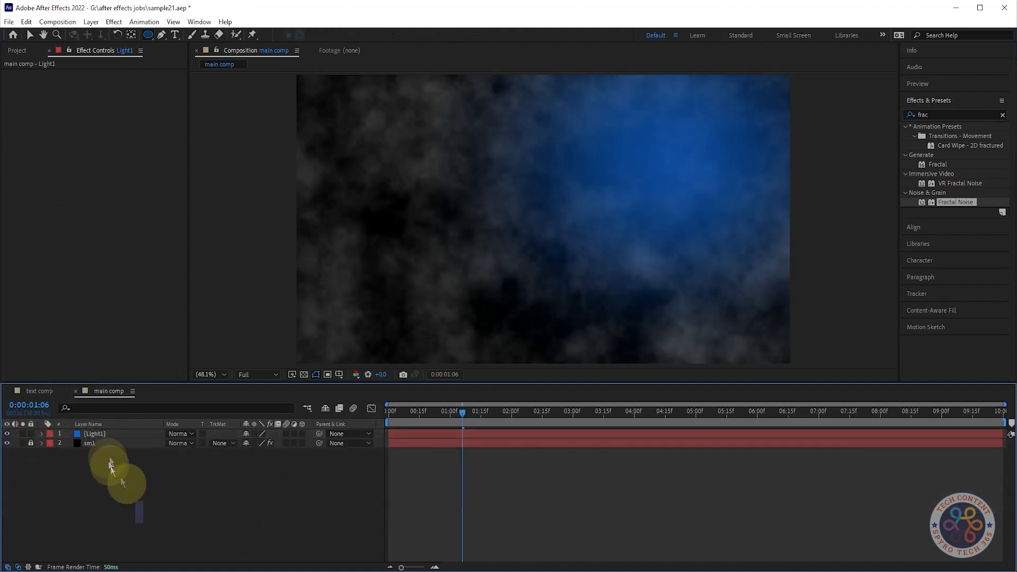
Duplicate the Light1 layer and rename the copy Light2
left_click(115, 434)
key("ctrl+d")
right_click(116, 434)
left_click(131, 427)
type("Light2")
key("Return")
Change the solid colour of Light2 to a pinkish red
left_click(90, 22)
left_click(125, 48)
left_click(502, 347)
left_click_drag(270, 225, 273, 206)
left_click(251, 227)
left_click(373, 208)
key("Return")
Try to move the whole Light2 layer down and left, away from the blue Light1 glow
key("shift+Down")
key("shift+Down")
key("shift+Down")
key("shift+Down")
key("shift+Down")
key("shift+Down")
key("shift+Down")
key("shift+Down")
key("shift+Down")
key("shift+Down")
key("shift+Down")
key("shift+Down")
key("shift+Down")
key("shift+Down")
key("shift+Down")
key("shift+Down")
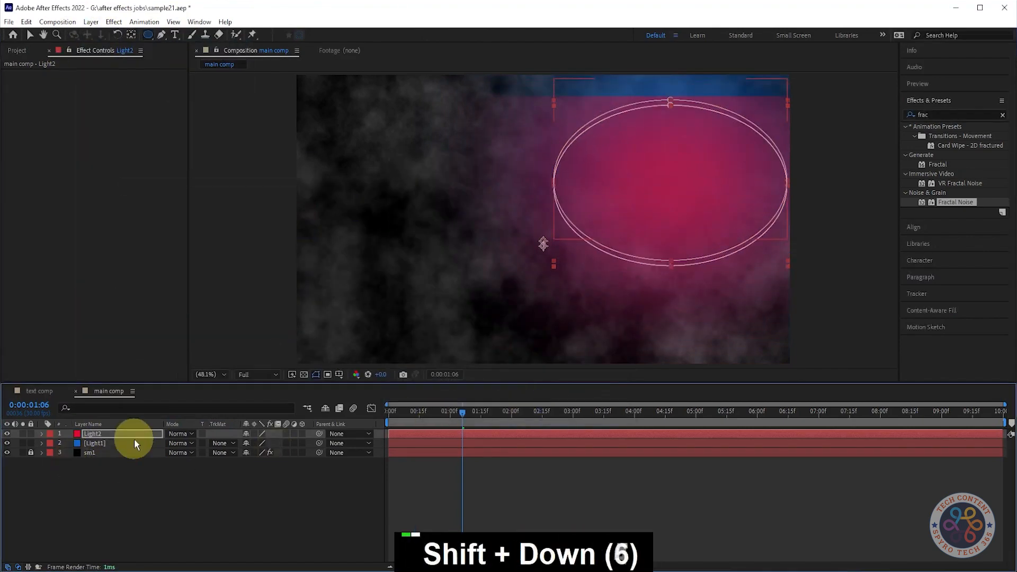
key("shift+Left")
key("shift+Left")
key("shift+Left")
key("shift+Left")
key("shift+Left")
key("shift+Left")
key("shift+Left")
key("shift+Left")
key("shift+Left")
key("shift+Left")
key("shift+Left")
key("shift+Left")
key("shift+Left")
key("shift+Left")
key("shift+Left")
key("shift+Left")
key("shift+Left")
key("shift+Left")
key("shift+Left")
key("shift+Left")
key("shift+Left")
key("shift+Left")
key("shift+Left")
key("shift+Left")
key("shift+Left")
key("shift+Left")
key("shift+Left")
key("shift+Left")
key("shift+Left")
key("shift+Left")
key("shift+Left")
key("shift+Left")
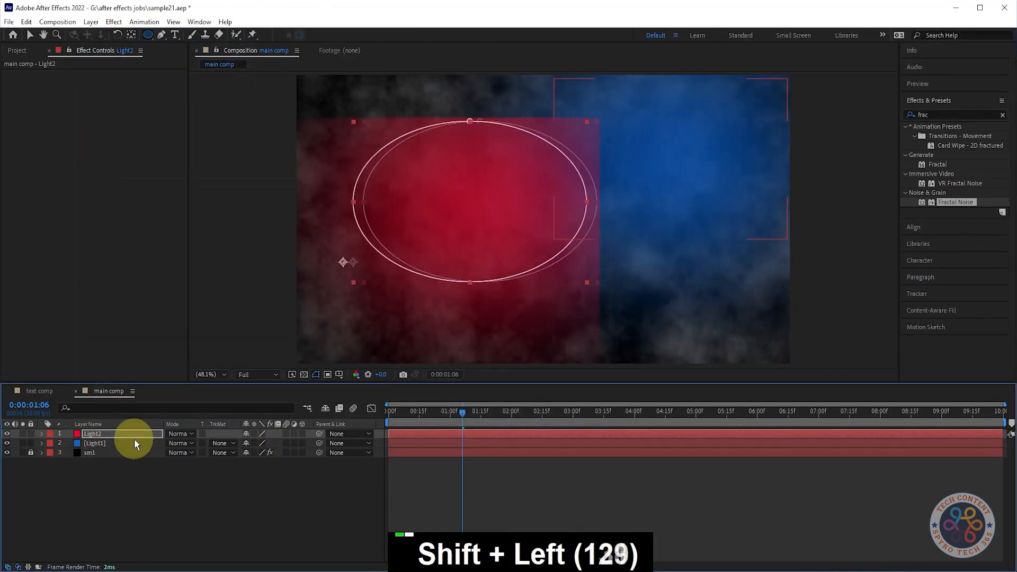
key("shift+Down")
key("shift+Down")
key("shift+Down")
key("shift+Down")
key("shift+Down")
Undo the Light2 layer's nudges so the red duplicate sits directly over Light1 at its original position
key("ctrl+z")
key("ctrl+z")
key("ctrl+z")
key("ctrl+z")
key("ctrl+z")
key("ctrl+z")
key("ctrl+z")
key("ctrl+z")
key("ctrl+z")
key("ctrl+z")
key("ctrl+z")
key("ctrl+z")
key("ctrl+z")
key("ctrl+z")
key("ctrl+z")
key("ctrl+z")
key("ctrl+z")
key("ctrl+z")
key("ctrl+z")
key("ctrl+z")
key("ctrl+z")
key("ctrl+z")
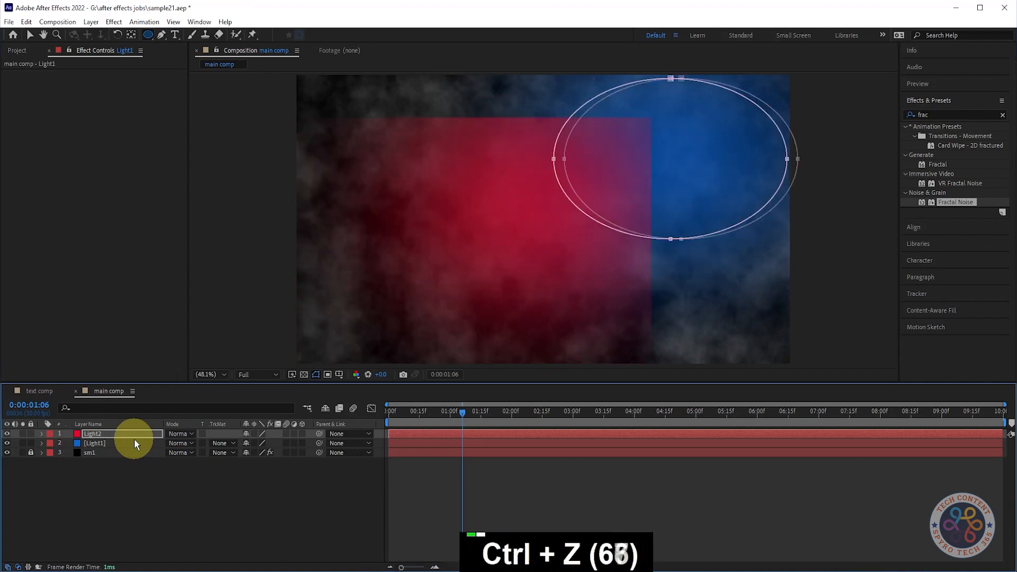
key("ctrl+shift+z")
key("ctrl+shift+z")
key("ctrl+shift+z")
key("ctrl+shift+z")
key("ctrl+shift+z")
key("ctrl+shift+z")
key("ctrl+shift+z")
key("ctrl+shift+z")
key("ctrl+shift+z")
key("ctrl+shift+z")
key("ctrl+shift+z")
key("ctrl+shift+z")
key("ctrl+shift+z")
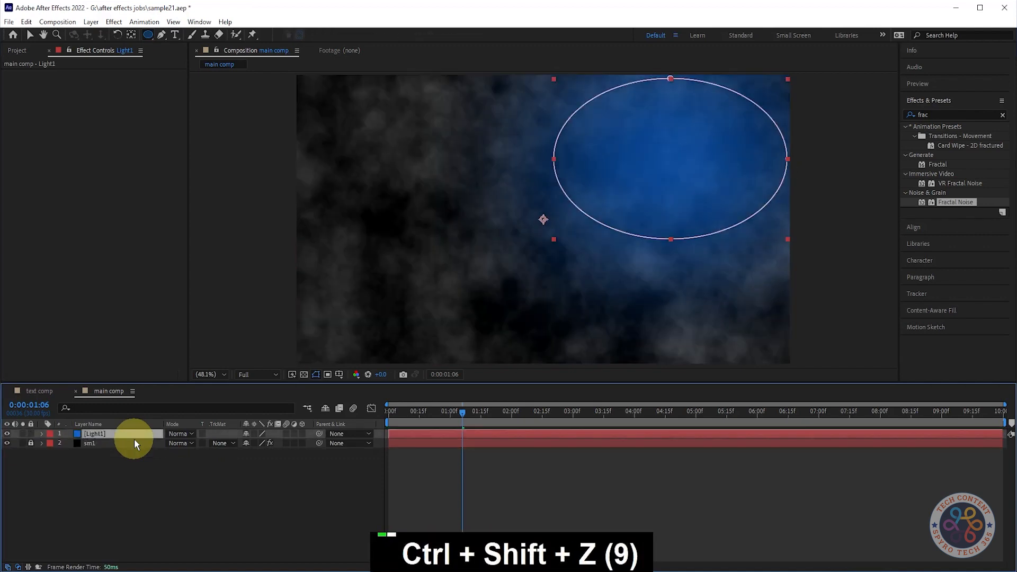
key("ctrl+z")
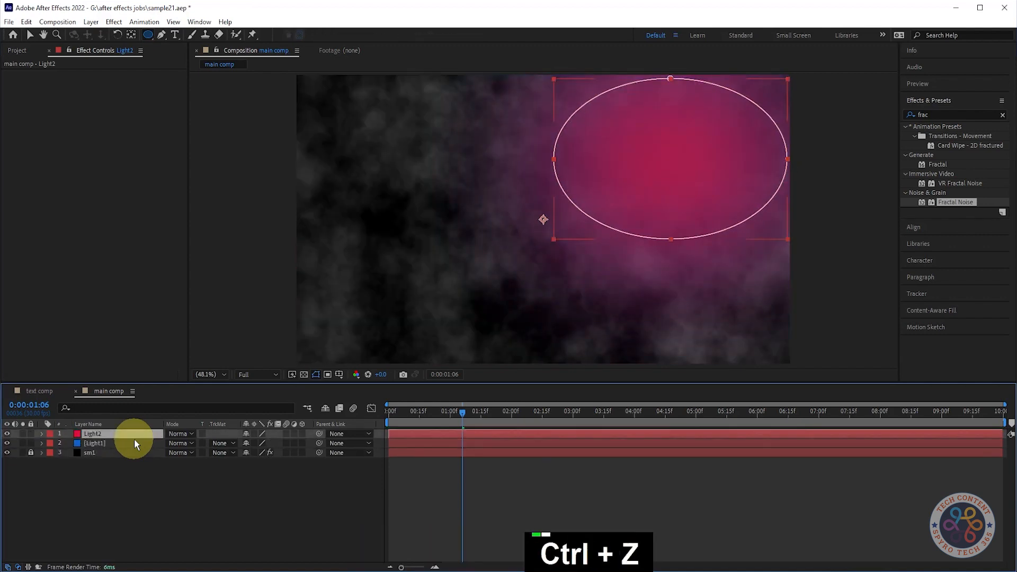
Move only Mask 1 of the Light2 layer down and left into the lower-left corner of the composition, away from the blue glow
left_click(49, 444)
left_click(89, 455)
key("shift+Down")
key("shift+Down")
key("shift+Down")
key("shift+Down")
key("shift+Down")
key("shift+Down")
key("shift+Down")
key("shift+Down")
key("shift+Down")
key("shift+Down")
key("shift+Down")
key("shift+Down")
key("shift+Down")
key("shift+Down")
key("shift+Down")
key("shift+Down")
key("shift+Down")
key("shift+Down")
key("shift+Down")
key("shift+Down")
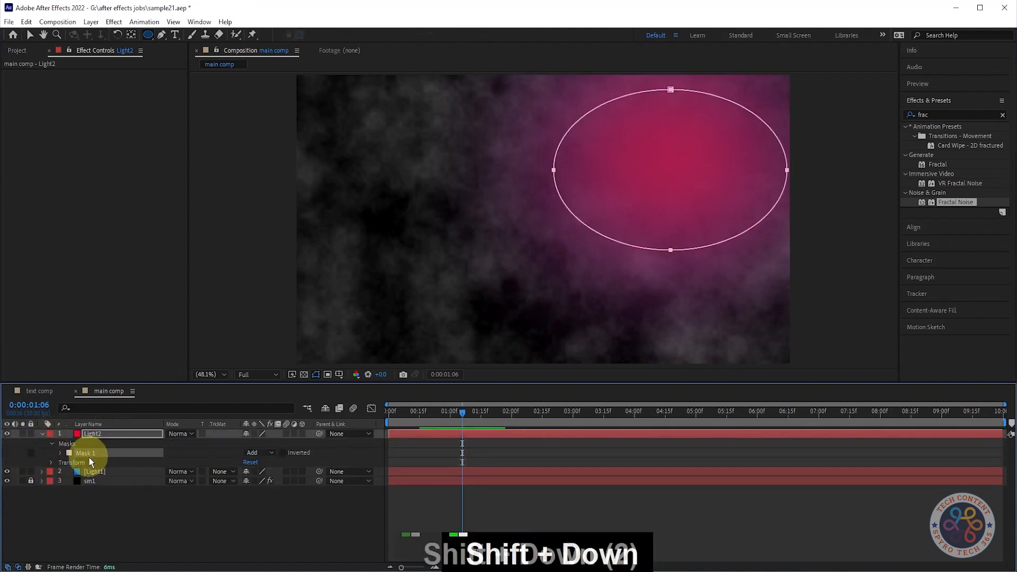
key("shift+Left")
key("shift+Left")
key("shift+Left")
key("shift+Left")
key("shift+Left")
key("shift+Left")
key("shift+Left")
key("shift+Left")
key("shift+Left")
key("shift+Left")
key("shift+Left")
key("shift+Left")
key("shift+Left")
key("shift+Left")
key("shift+Left")
key("shift+Left")
key("shift+Left")
key("shift+Left")
key("shift+Left")
key("shift+Left")
key("shift+Left")
key("shift+Left")
key("shift+Left")
key("shift+Left")
key("shift+Left")
key("shift+Left")
key("shift+Left")
key("shift+Left")
key("shift+Left")
key("shift+Left")
key("shift+Left")
key("shift+Left")
key("shift+Left")
key("shift+Left")
key("shift+Left")
key("shift+Left")
key("shift+Left")
key("shift+Left")
key("shift+Left")
key("shift+Left")
key("shift+Down")
key("shift+Down")
key("shift+Down")
key("shift+Down")
key("shift+Down")
key("shift+Down")
key("shift+Down")
key("shift+Down")
key("shift+Down")
key("shift+Down")
key("shift+Down")
key("shift+Down")
key("shift+Down")
key("shift+Down")
key("shift+Down")
key("shift+Down")
key("shift+Down")
key("shift+Down")
key("shift+Down")
key("shift+Down")
key("shift+Left")
key("shift+Left")
key("shift+Left")
key("shift+Left")
key("shift+Up")
left_click(106, 493)
Set Light2's Mask 1 feather to 749 pixels and its mask expansion to 54 pixels
left_click(80, 454)
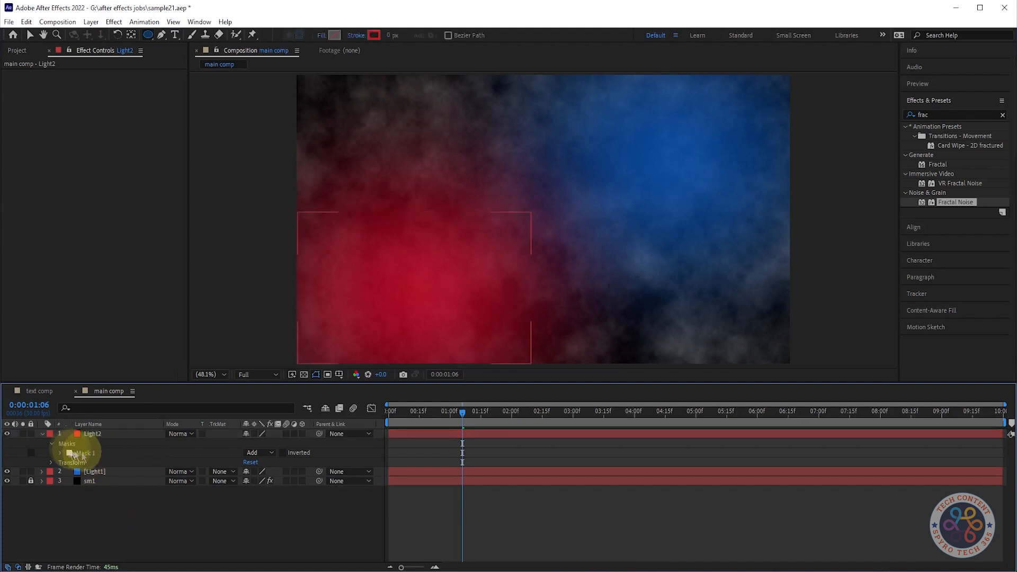
left_click(60, 453)
left_click_drag(283, 472, 252, 491)
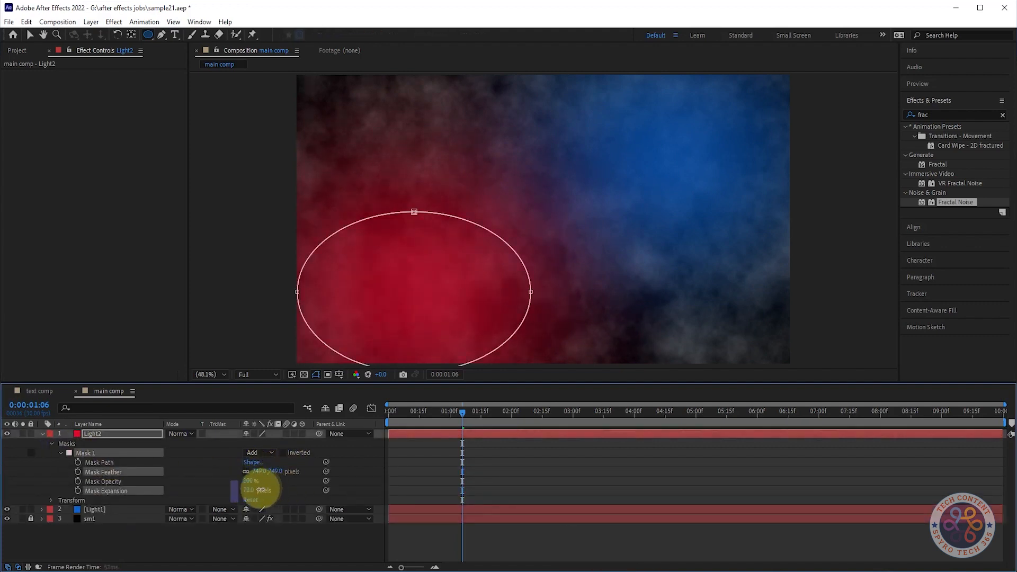
key("alt+s")
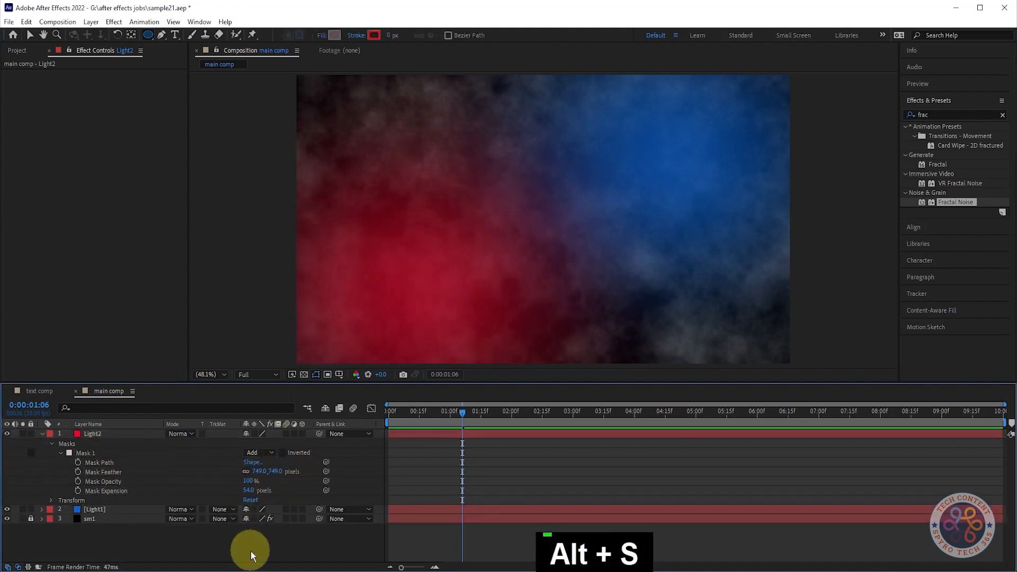
Nudge Light2's mask further down and slightly left in the lower-left corner of the frame
left_click(108, 440)
left_click(93, 452)
key("shift+Down")
key("shift+Down")
key("shift+Down")
key("shift+Down")
key("shift+Down")
key("shift+Left")
key("shift+Left")
key("shift+Up")
Shift Light1's Mask 1 slightly up and right toward the upper-right corner of the frame
left_click(42, 510)
left_click(83, 510)
key("shift+Up")
key("shift+Down")
key("shift+Down")
scroll(84, 510, "up", 5)
left_click(50, 456)
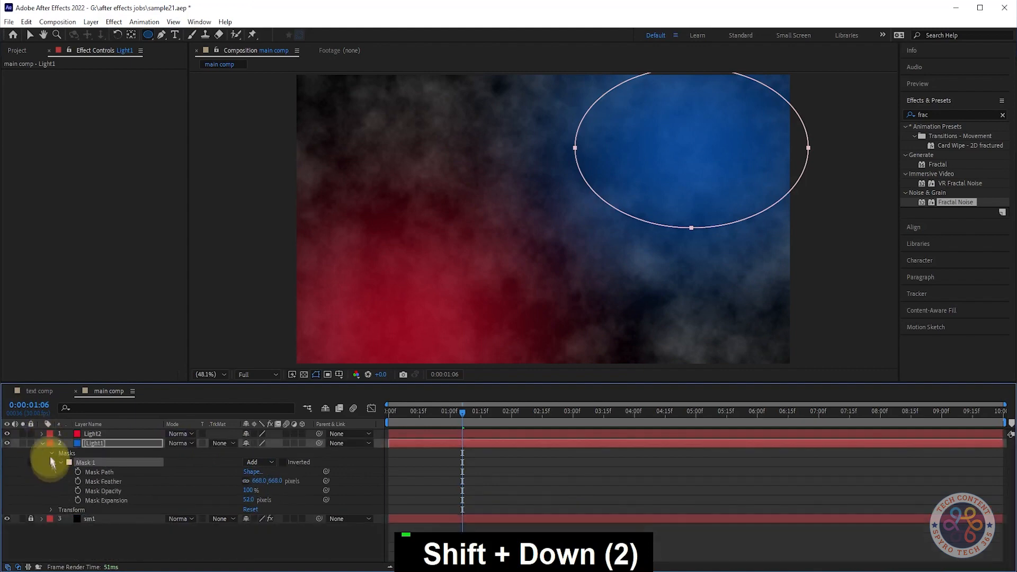
Reduce the opacity of both Light2 and Light1 to 84% and lock the two layers
left_click(112, 437)
left_click(109, 443, "ctrl")
key("t")
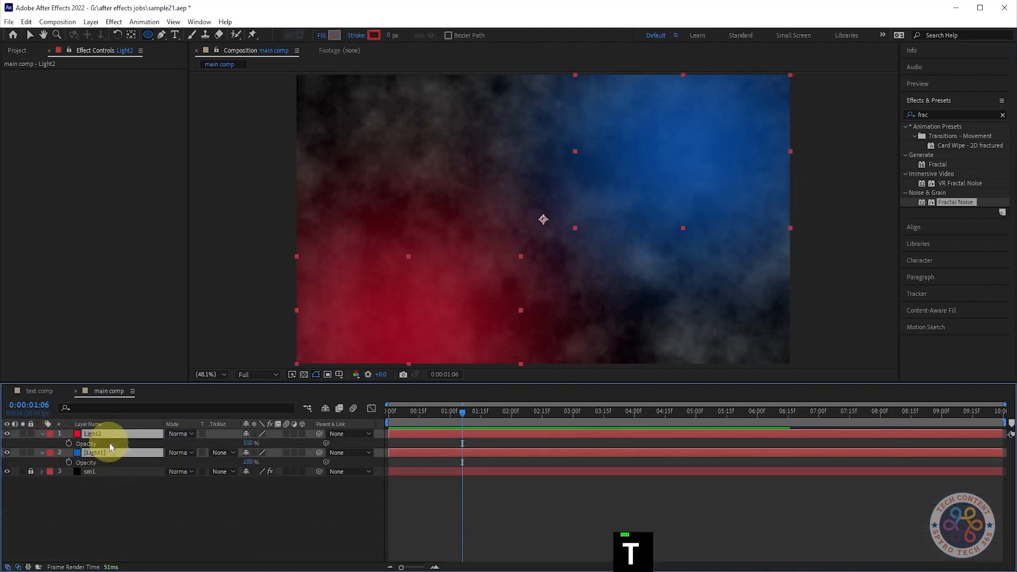
left_click(239, 466)
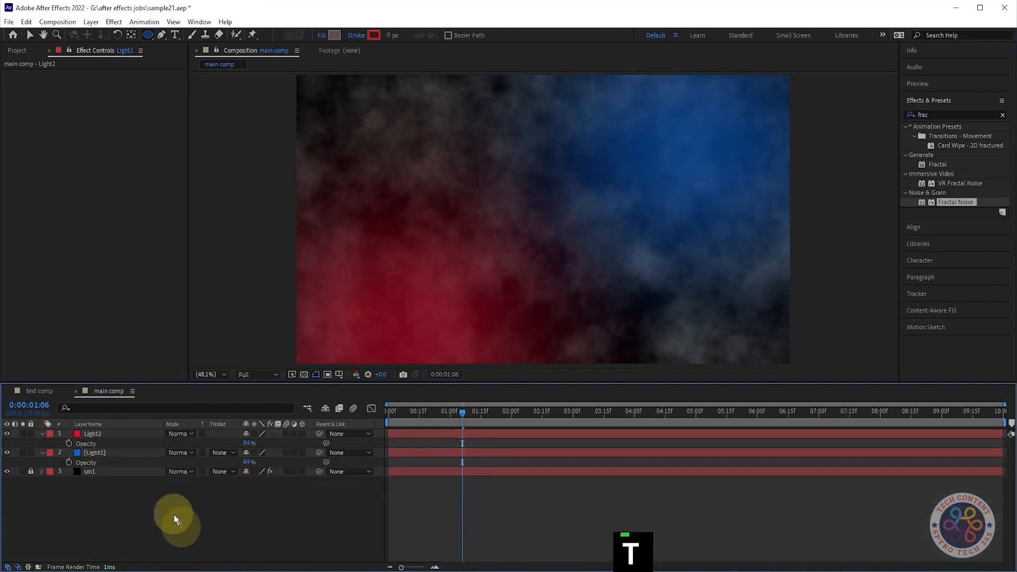
left_click(42, 436)
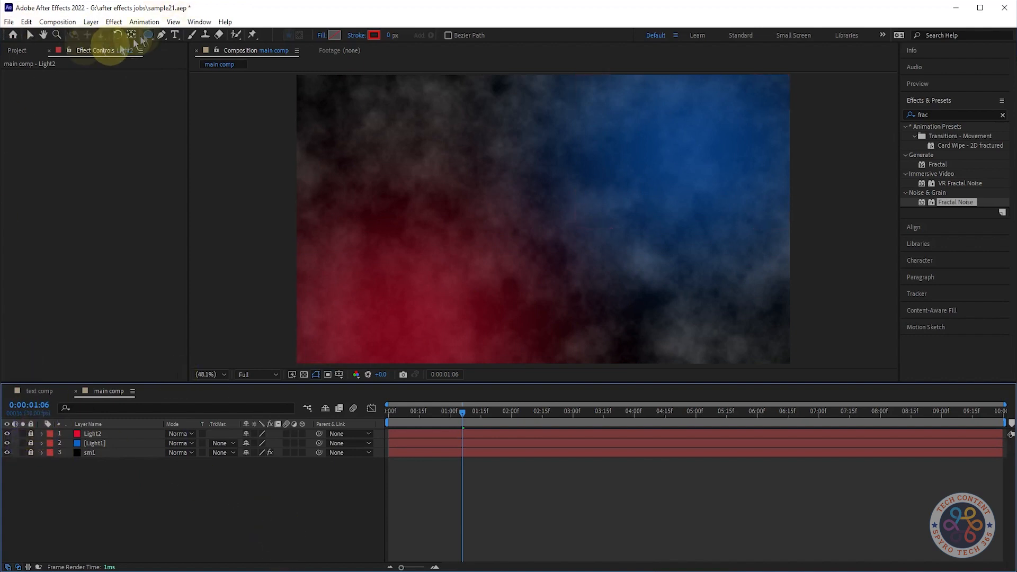
Add a text layer reading "Cinematic" and centre it in the composition
key("ctrl+t")
left_click(485, 199)
type("Cinematic")
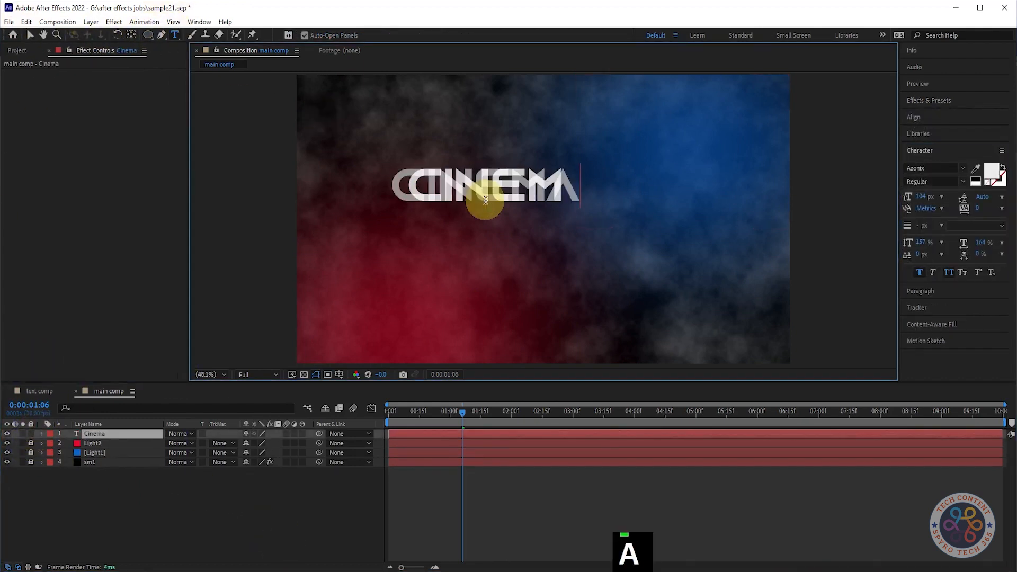
left_click(108, 421)
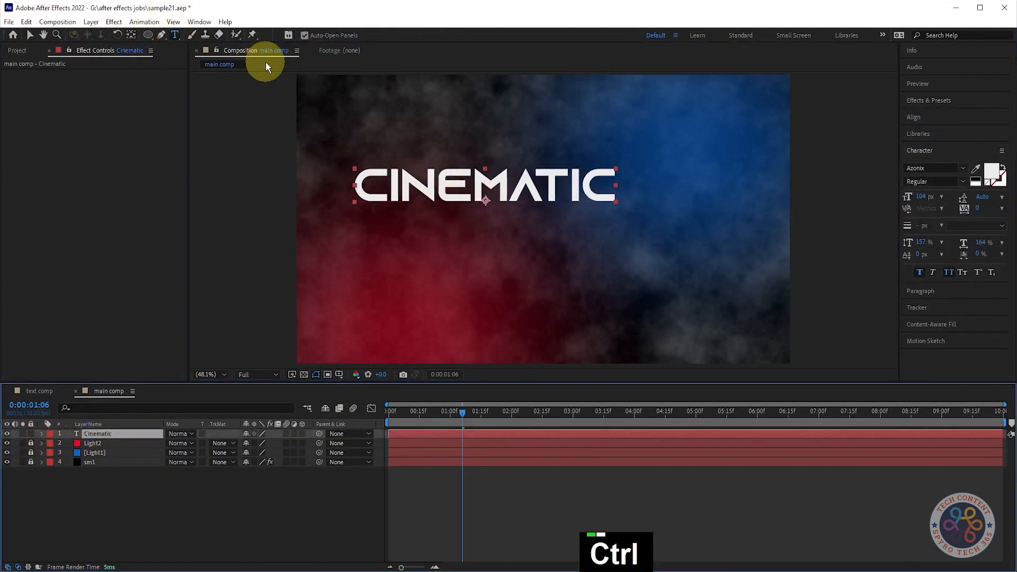
key("ctrl+Home")
Set the Cinematic text's font to BankGothic Md BT and mark BankGothic Md BT and Barlow as favourite fonts
left_click(931, 168)
scroll(913, 321, "down", 1)
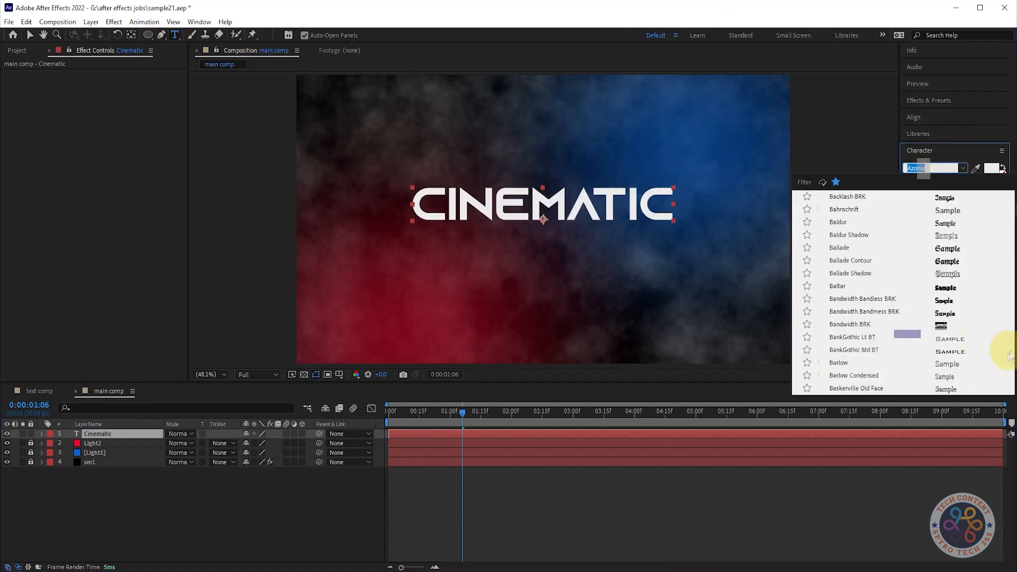
left_click(917, 350)
left_click(191, 507)
left_click(952, 169)
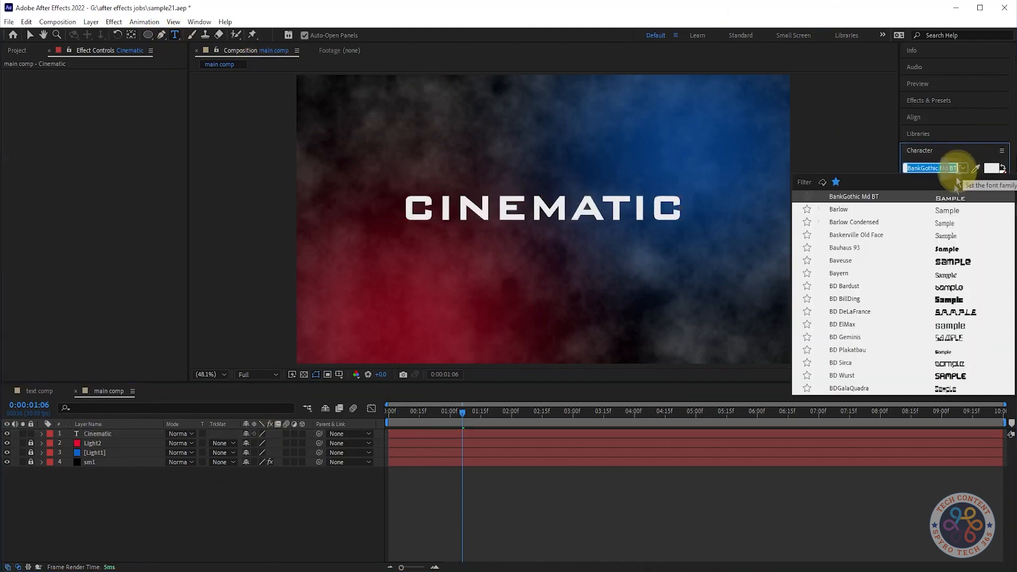
left_click(821, 213)
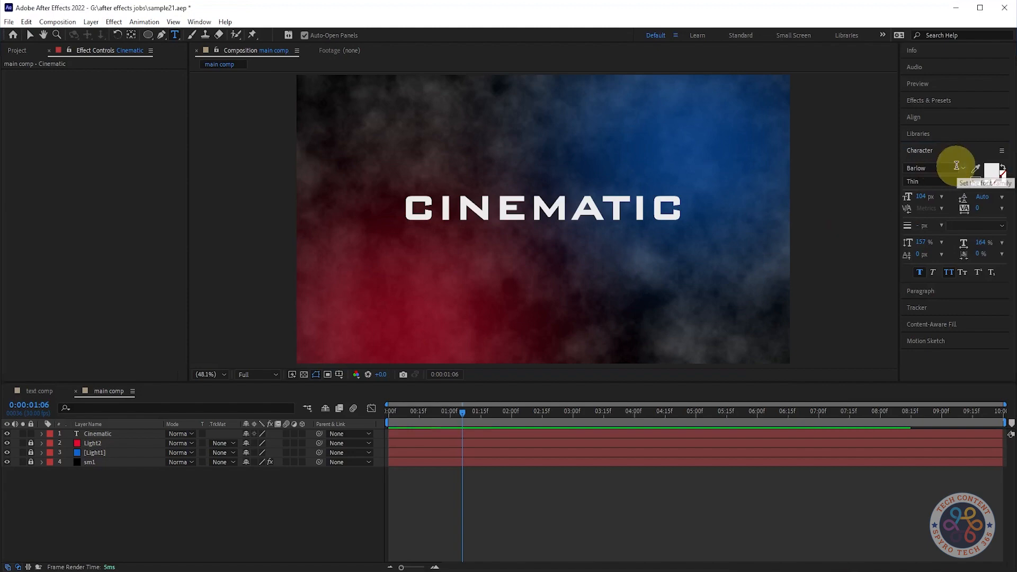
Browse fonts for the Cinematic text layer with live previews, from Barlow onwards, and set it to Blue Highway Free D
left_click(117, 434)
left_click(966, 167)
key("Down")
key("Down")
key("Down")
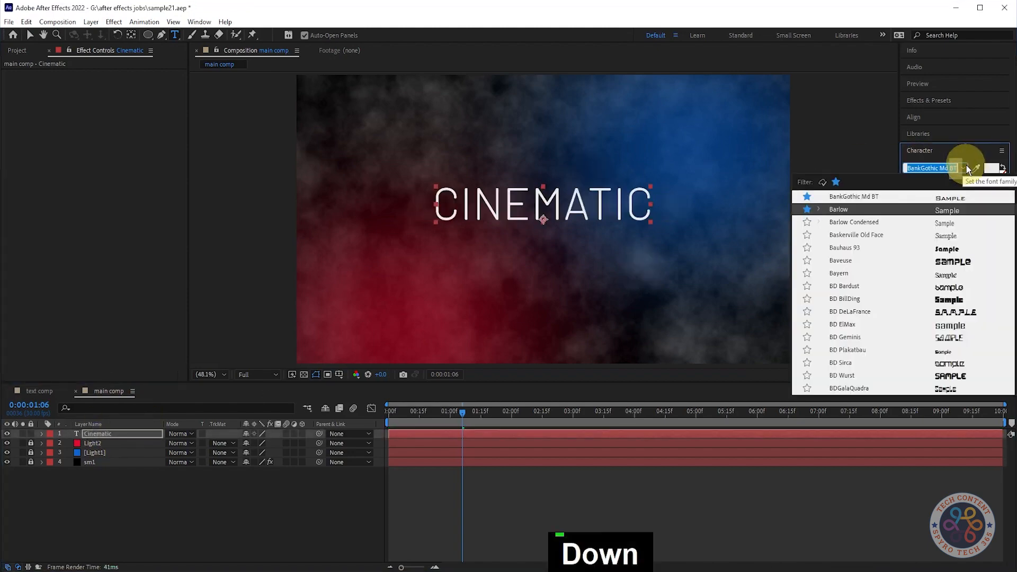
key("Up")
key("Down")
key("Down")
key("Down")
key("Down")
key("Down")
key("Down")
key("Down")
key("Down")
key("Down")
key("Down")
key("Down")
key("Down")
key("Down")
key("Down")
key("Down")
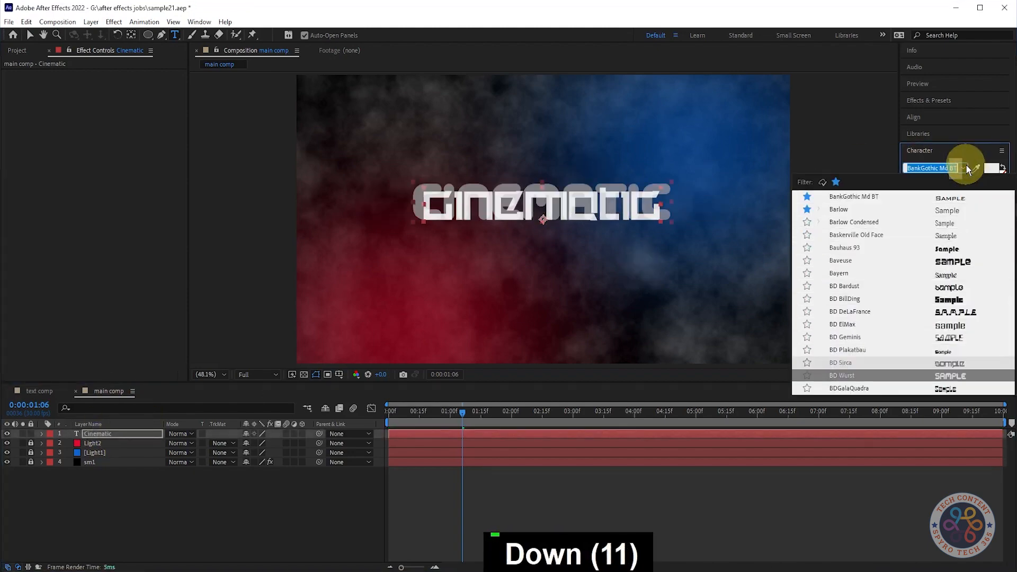
key("Down")
key("Down")
key("Down")
key("Down")
key("Down")
key("Down")
key("Down")
key("Down")
key("Down")
key("Down")
key("Down")
key("Down")
key("Down")
key("Down")
key("Down")
key("Down")
key("Down")
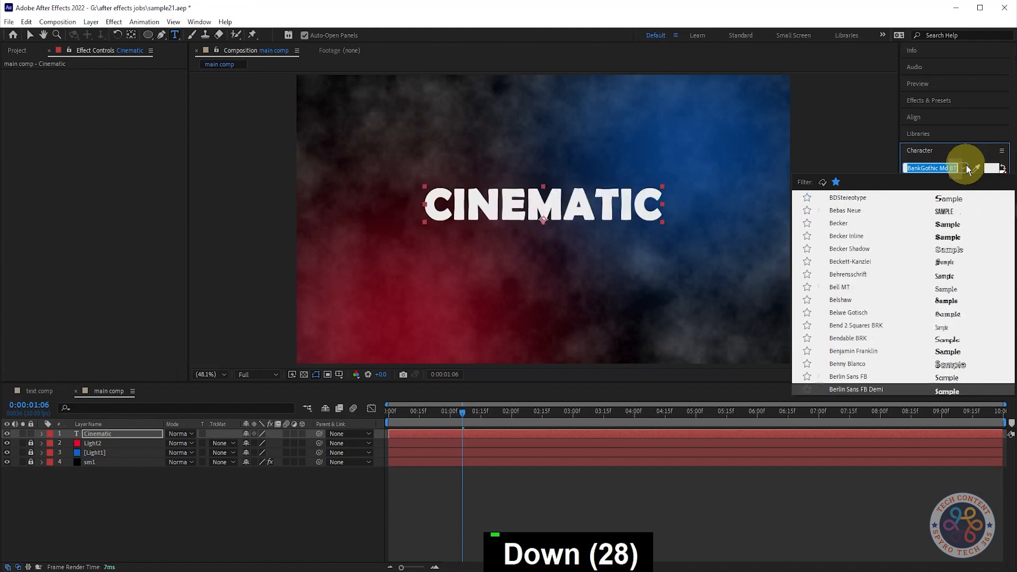
key("Down")
key("Down")
key("Down")
key("Down")
key("Down")
key("Down")
key("Down")
key("Down")
key("Down")
key("Down")
key("Down")
key("Down")
key("Down")
key("Down")
key("Down")
key("Down")
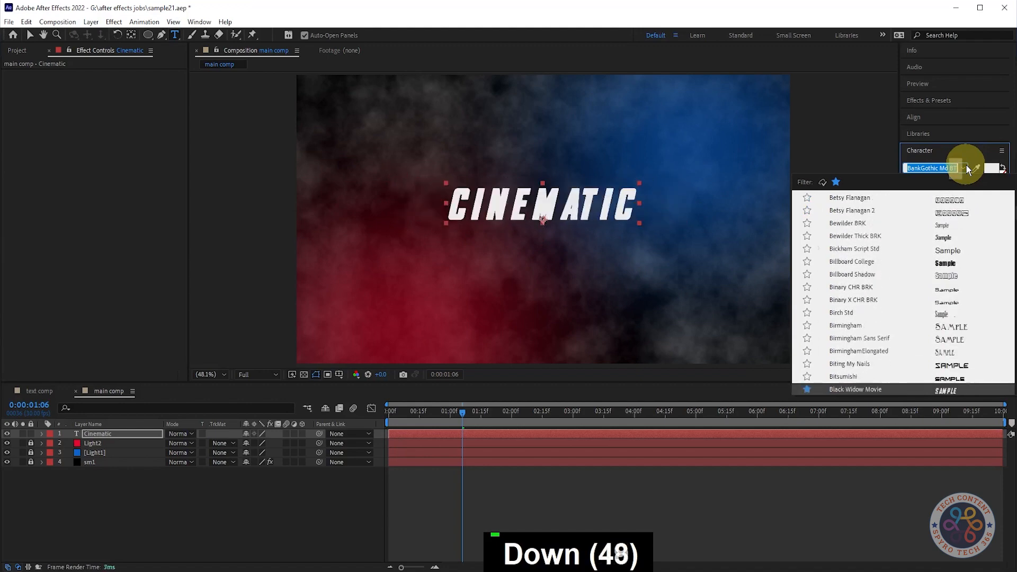
key("Up")
key("Up")
key("Down")
key("Down")
key("Down")
key("Down")
key("Down")
key("Down")
key("Up")
key("Up")
key("Up")
key("Up")
key("Up")
key("Up")
key("Down")
key("Down")
key("Down")
key("Down")
key("Down")
key("Down")
key("Down")
key("Down")
key("Down")
key("Down")
key("Down")
key("Down")
key("Down")
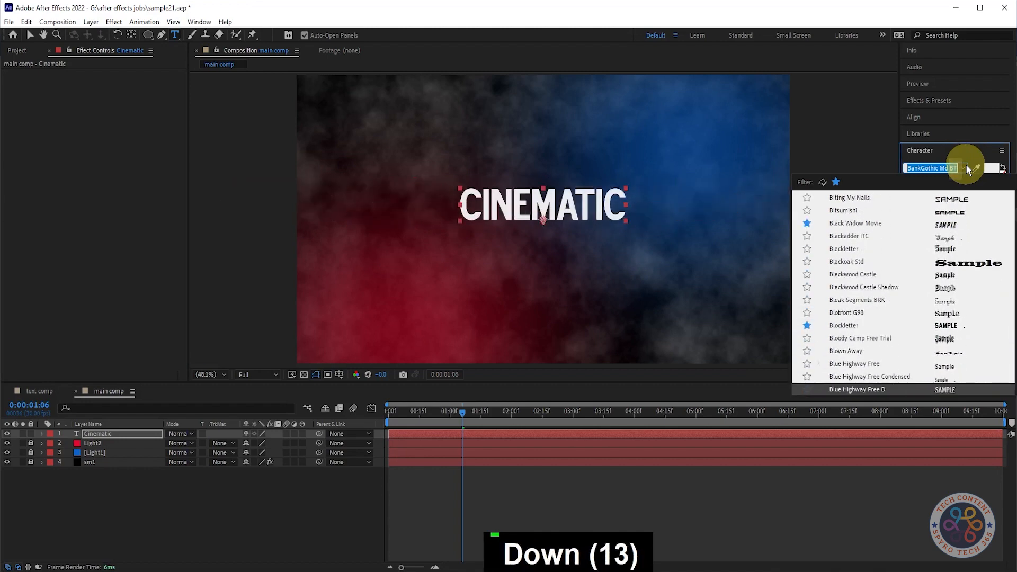
key("Down")
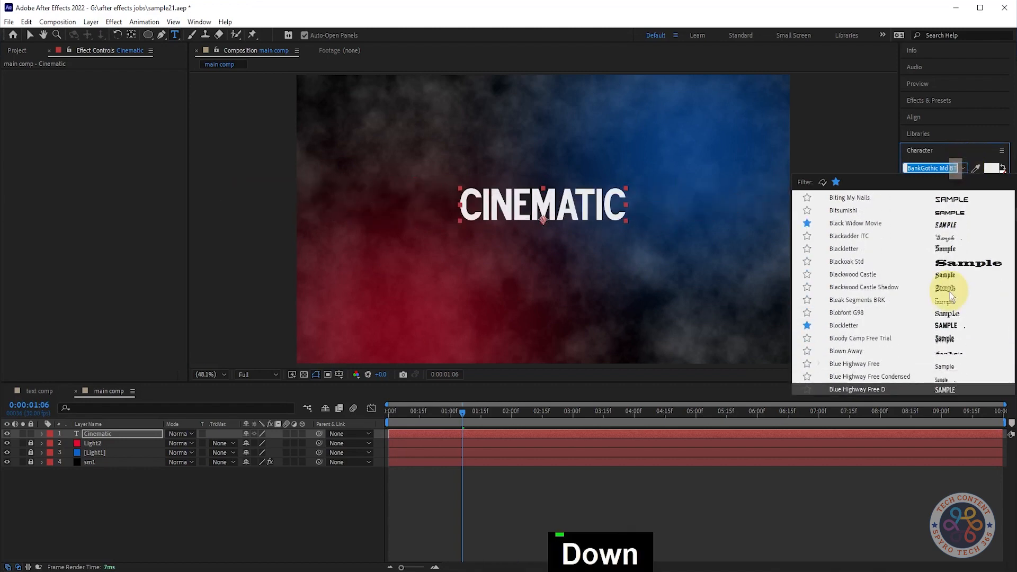
left_click(442, 309)
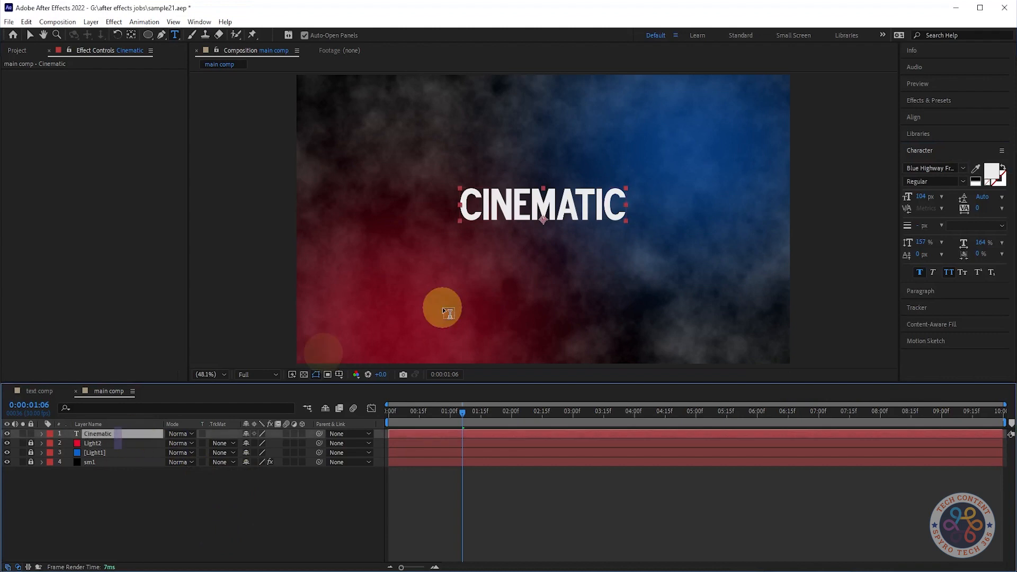
Add a Tracking animator to the Cinematic text and raise the Tracking Amount to 157
left_click(43, 434)
left_click(307, 444)
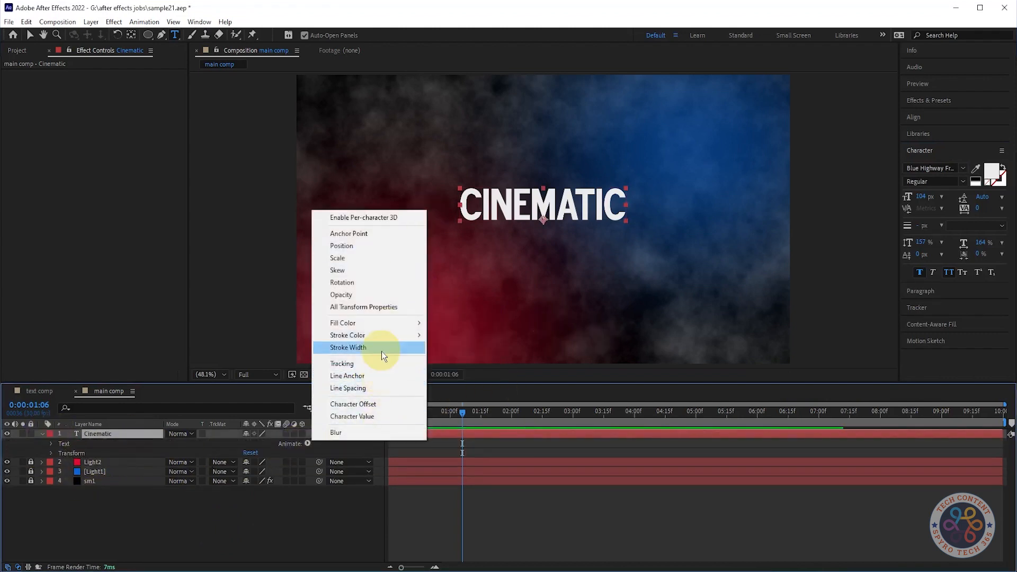
left_click(370, 363)
left_click_drag(285, 519, 344, 507)
left_click(442, 444)
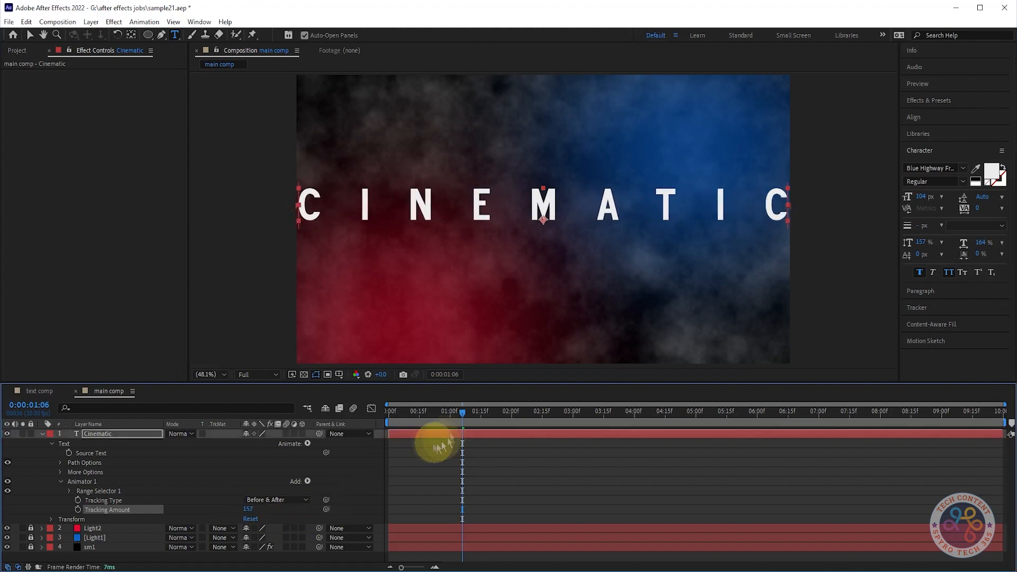
Keyframe the Cinematic text's Tracking Amount from 165 at the start of the composition to 8 at 4:00
key("Home")
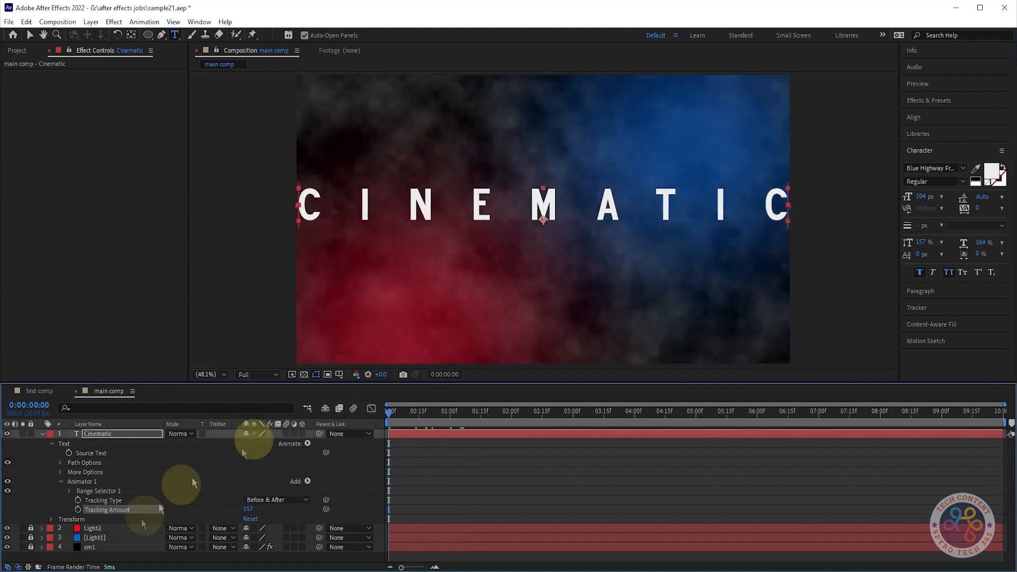
left_click(78, 509)
left_click_drag(389, 416, 631, 420)
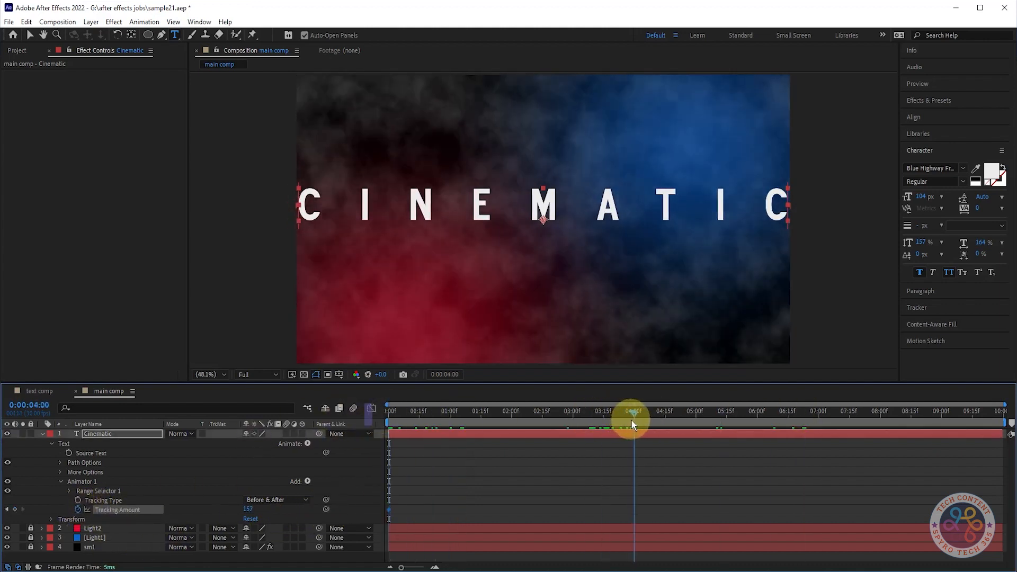
left_click(249, 509)
type("0")
key("Return")
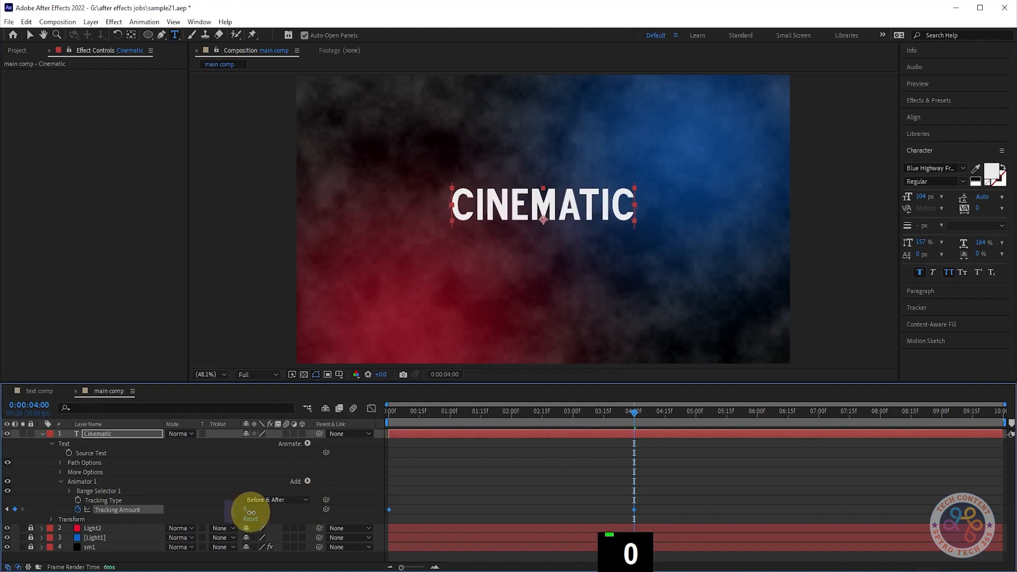
Apply Easy Ease to both Tracking Amount keyframes and preview the animation
left_click_drag(691, 478, 386, 529)
key("F9")
key("space")
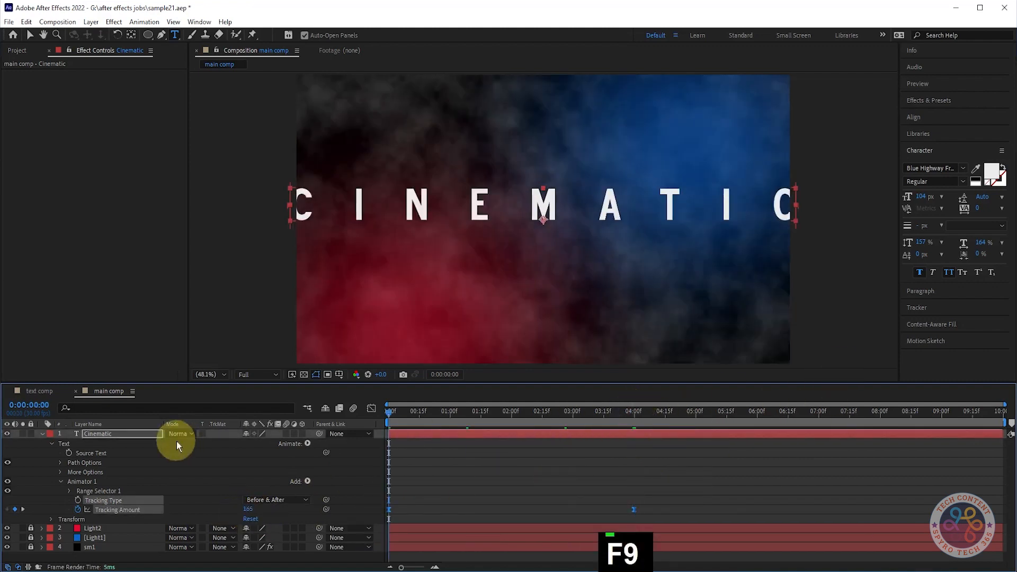
key("space")
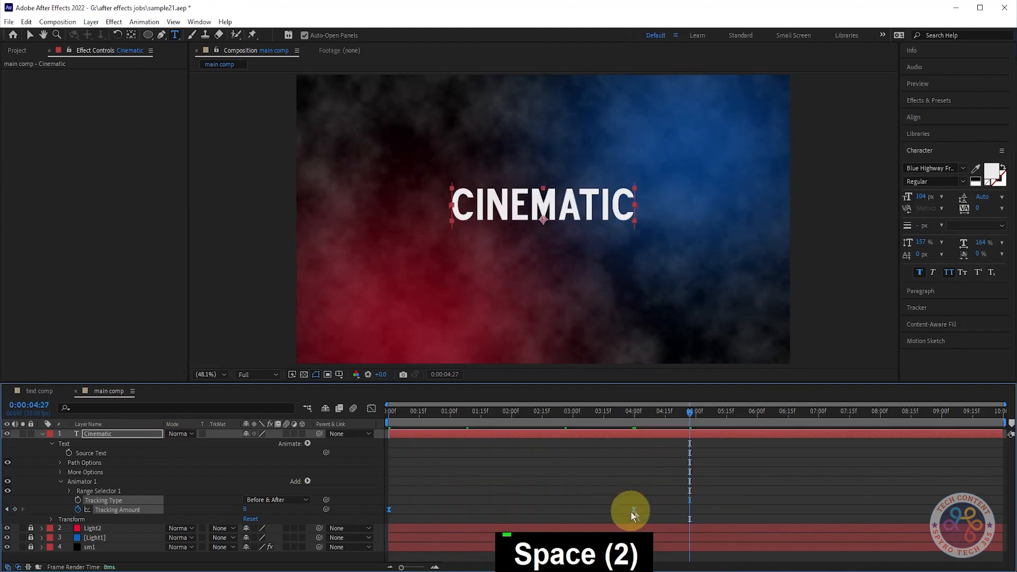
Move the end Tracking Amount keyframe to 3:00 and set its value to 10
left_click_drag(691, 418, 573, 422)
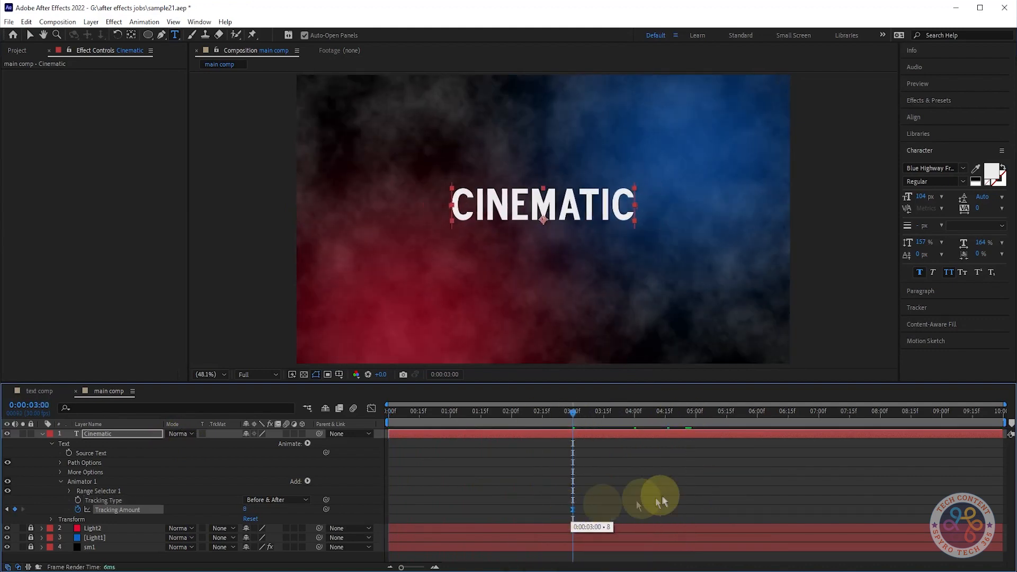
key("ctrl+z")
left_click(245, 512)
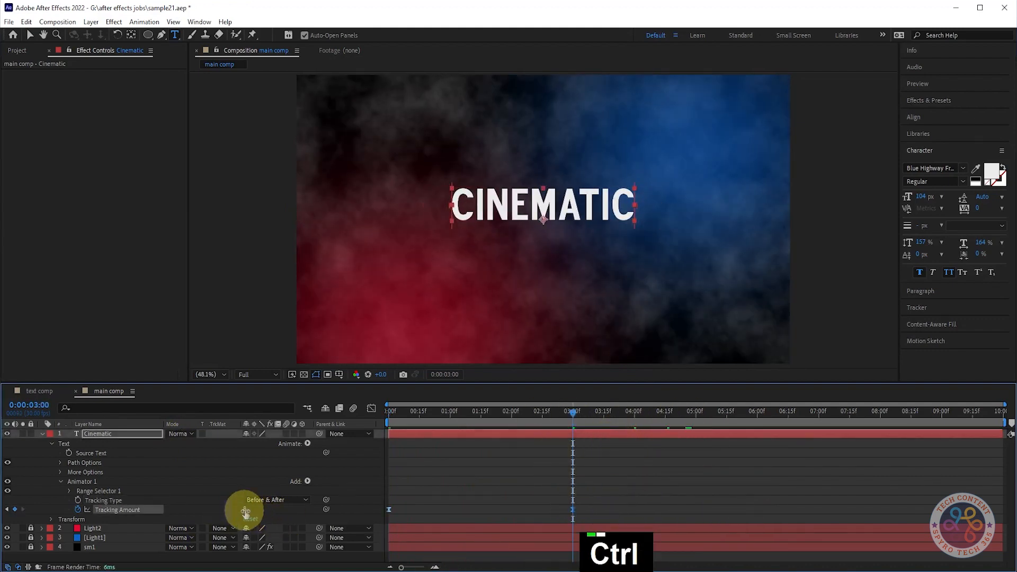
Reshape the Tracking Amount speed graph so the text closes in fast early and slows gradually, and preview the motion
left_click(371, 407)
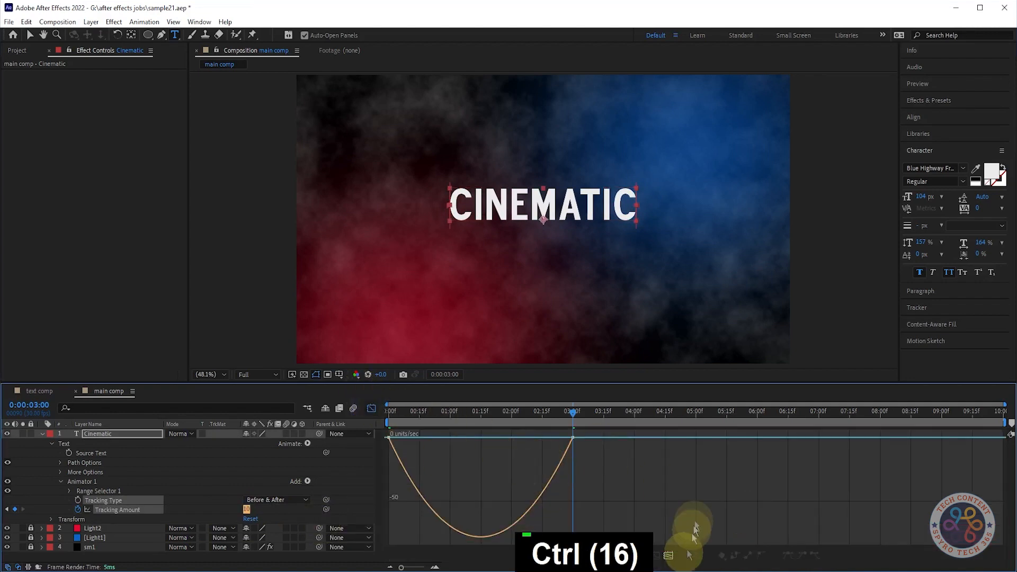
left_click(588, 556)
left_click(624, 449)
left_click_drag(574, 439, 421, 439)
key("space")
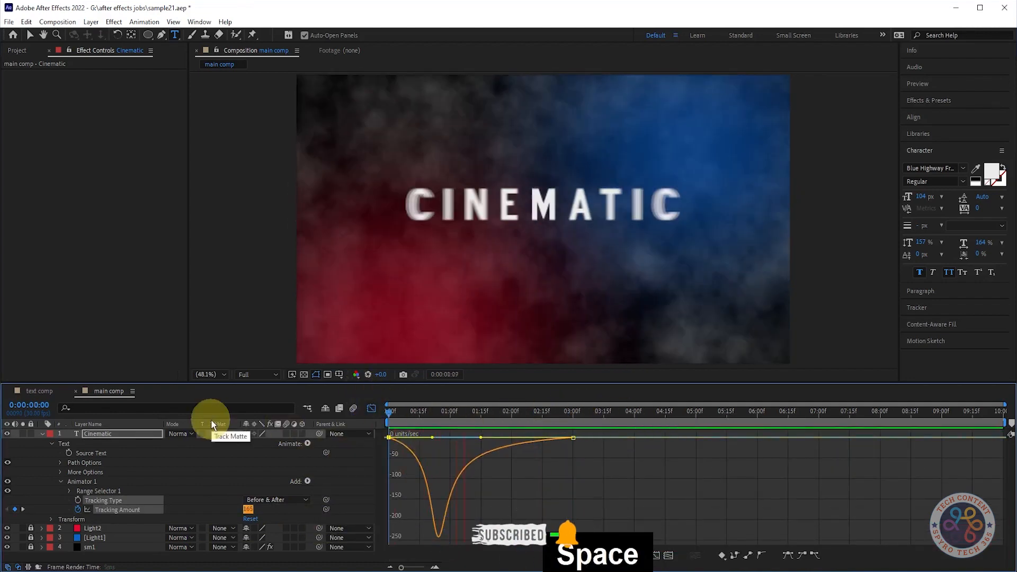
key("space")
left_click(372, 408)
Try moving the end Tracking Amount keyframe to 4:01 and preview the slower animation
left_click_drag(530, 411, 640, 422)
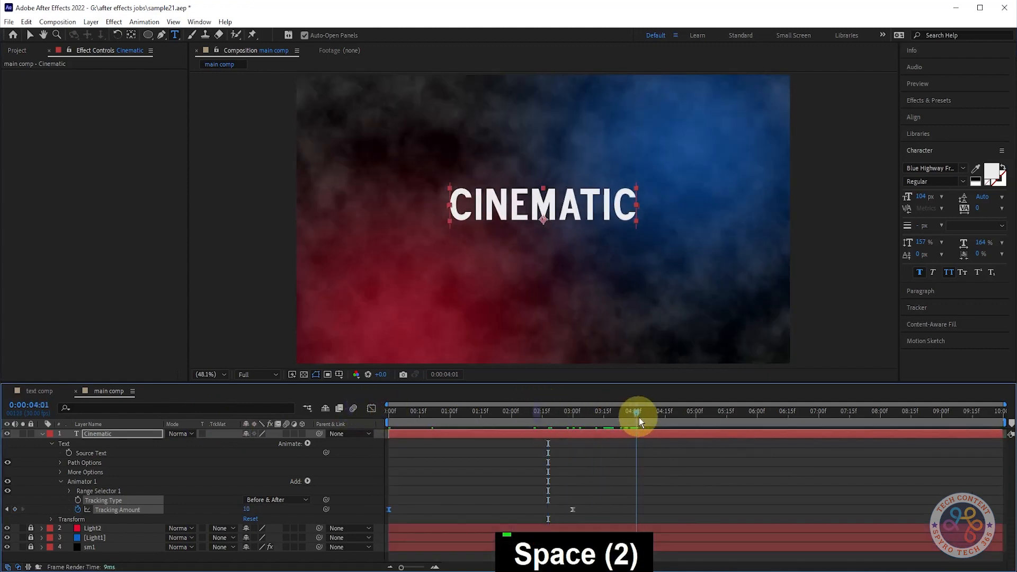
key("space")
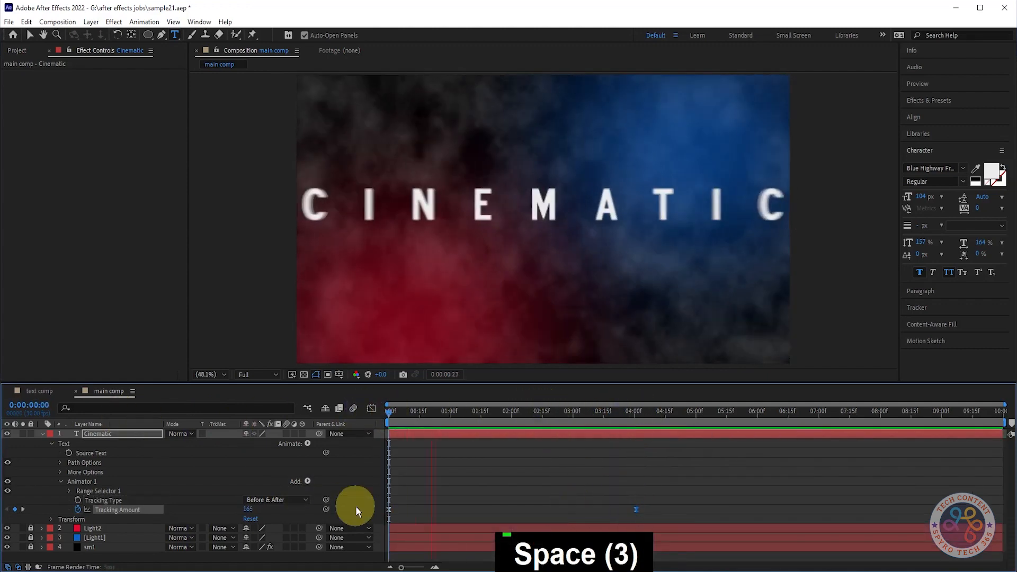
key("ctrl+z")
Preview the tracking animation with its end keyframe at 3:00 and save the project
key("space")
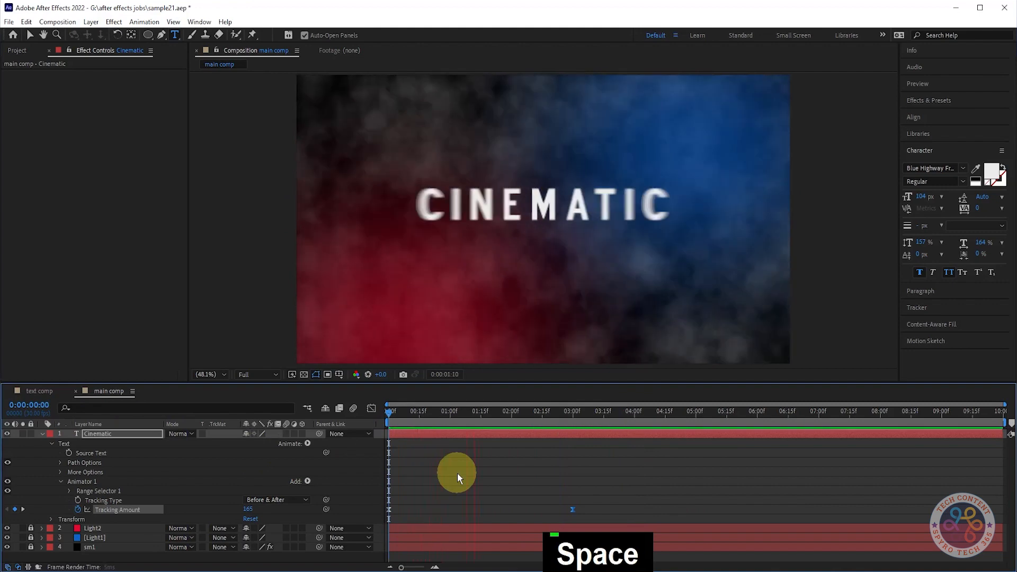
key("space")
key("space")
key("space")
left_click(42, 433)
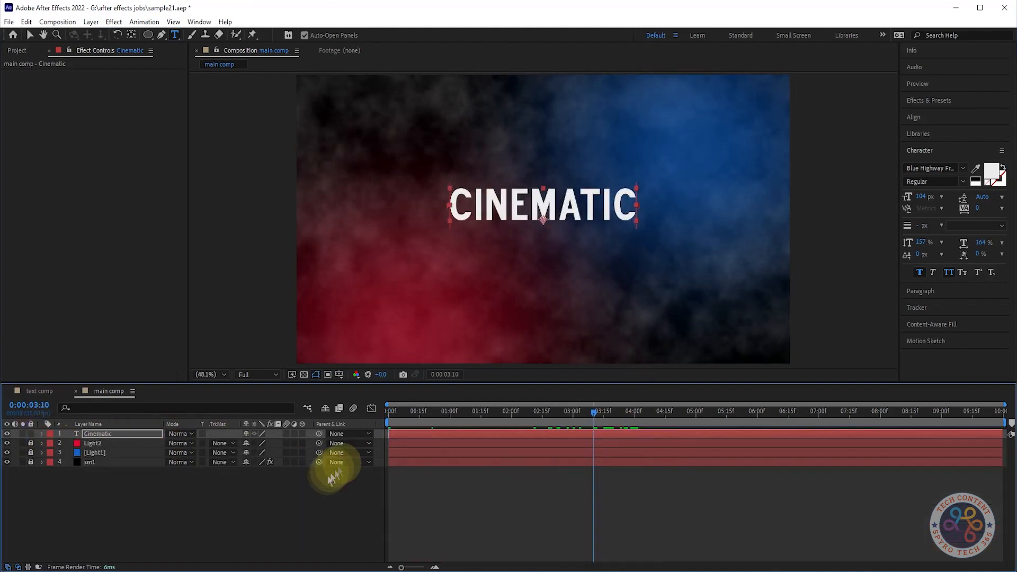
key("ctrl+s")
key("alt+s")
Add a Gradient Overlay layer style to the Cinematic text and expand its properties
right_click(94, 434)
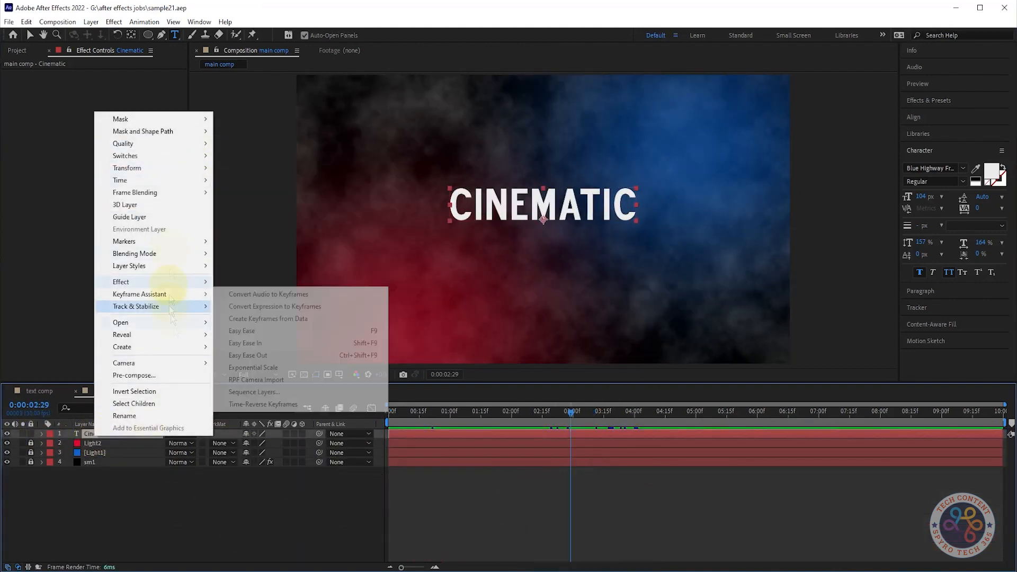
left_click(254, 395)
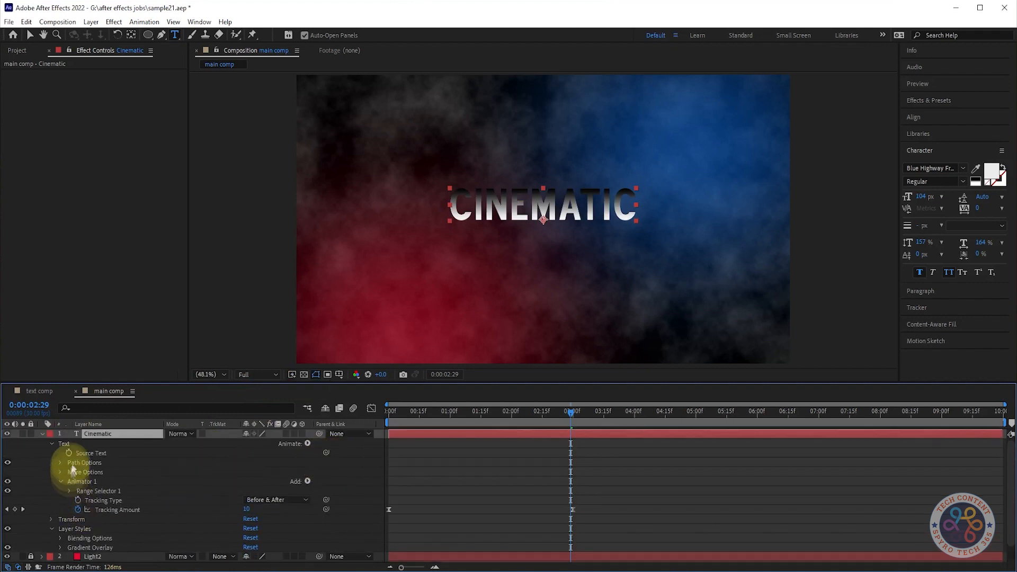
left_click(60, 547)
scroll(172, 511, "down", 3)
left_click(262, 491)
left_click_drag(204, 127, 234, 126)
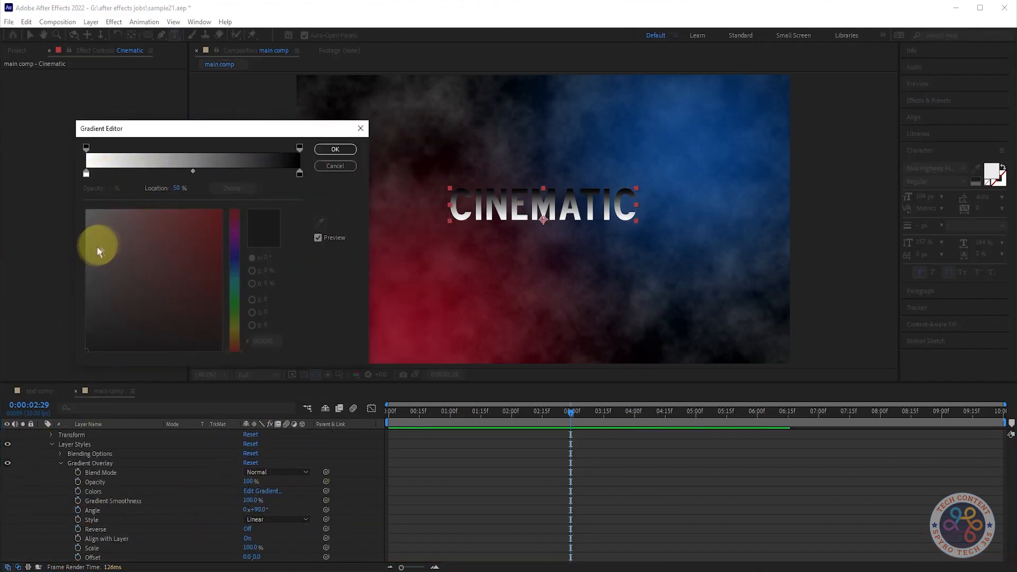
left_click(299, 174)
left_click_drag(91, 244, 89, 347)
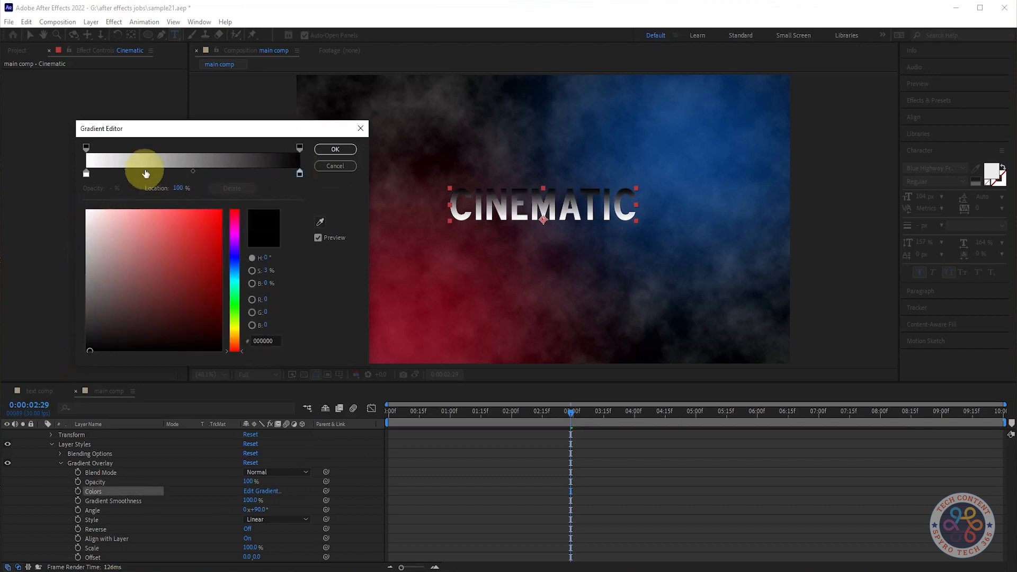
left_click(143, 173)
left_click_drag(102, 259, 90, 288)
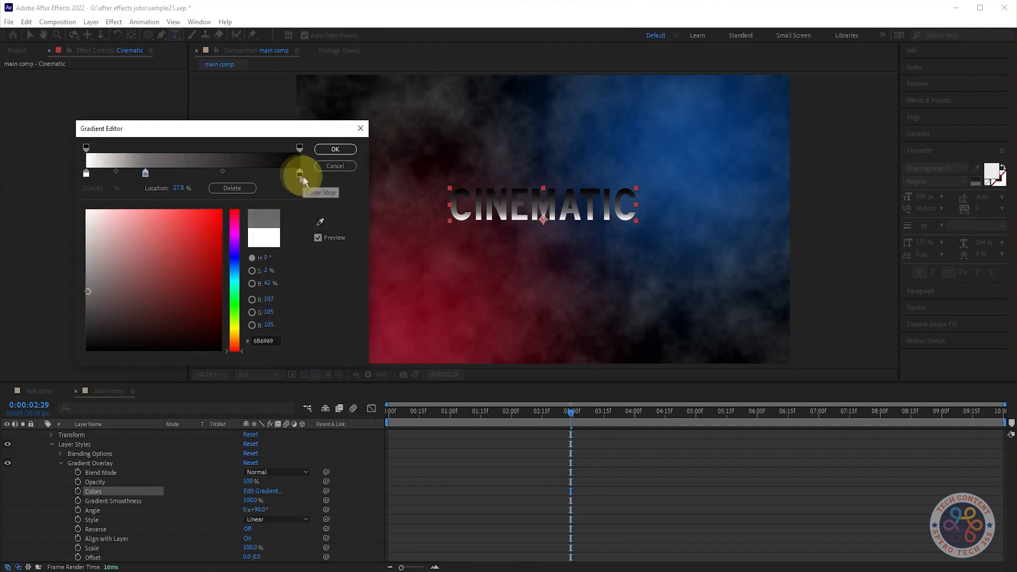
left_click_drag(88, 347, 88, 269)
left_click_drag(222, 172, 260, 172)
key("ctrl+z")
left_click(271, 174)
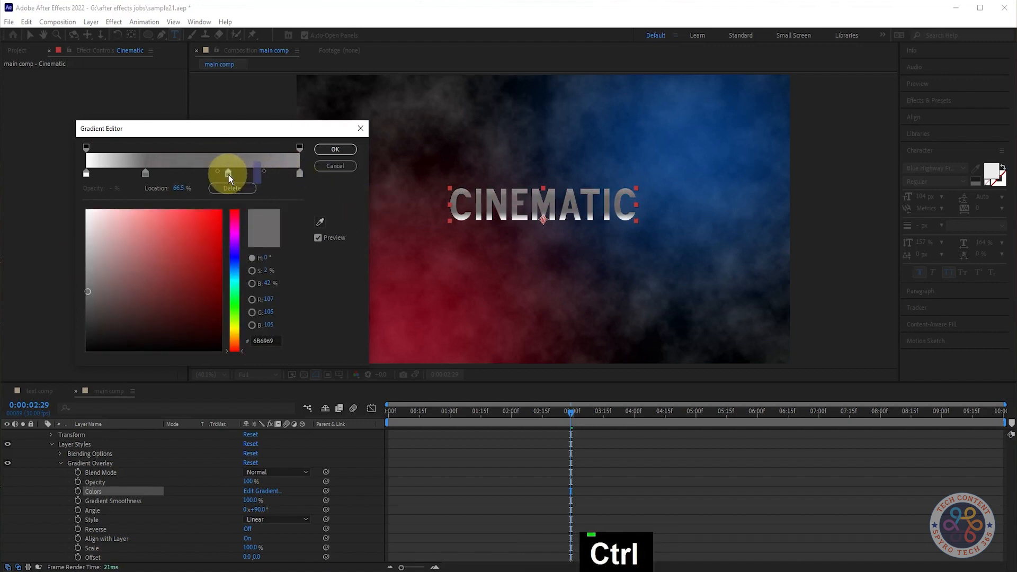
left_click_drag(263, 171, 222, 169)
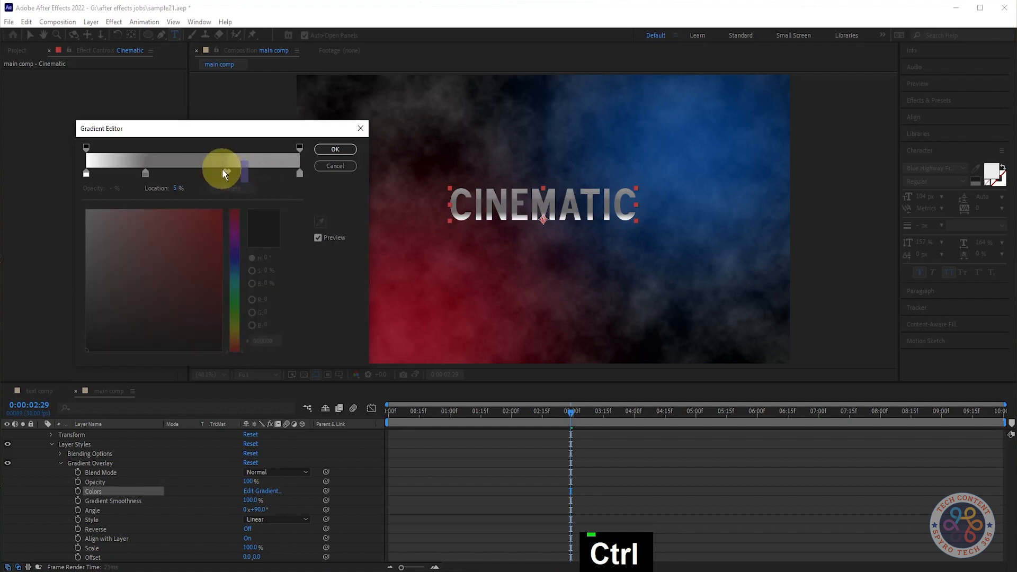
left_click(138, 172)
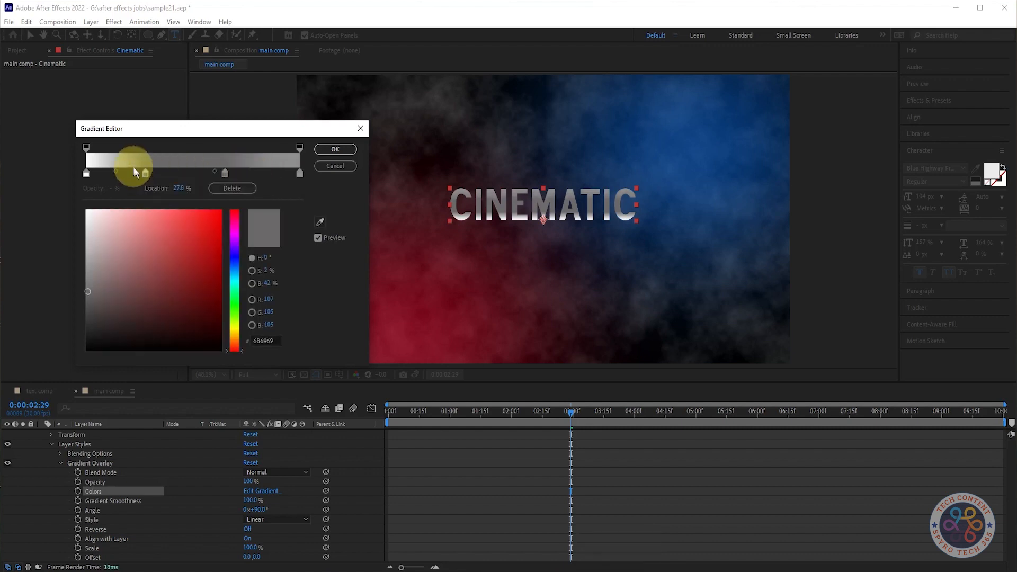
left_click(133, 173)
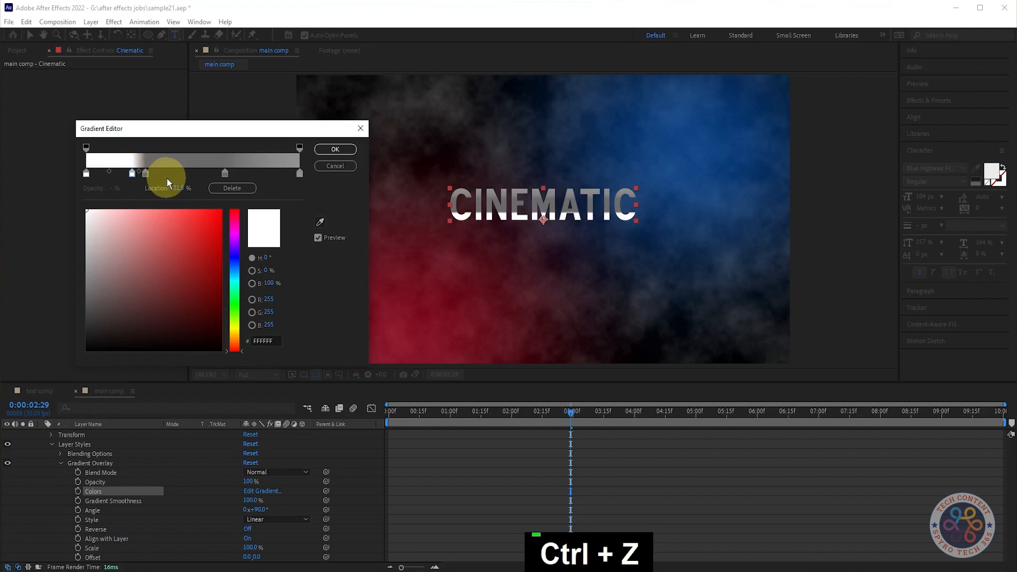
left_click(110, 173)
left_click_drag(132, 172, 121, 173)
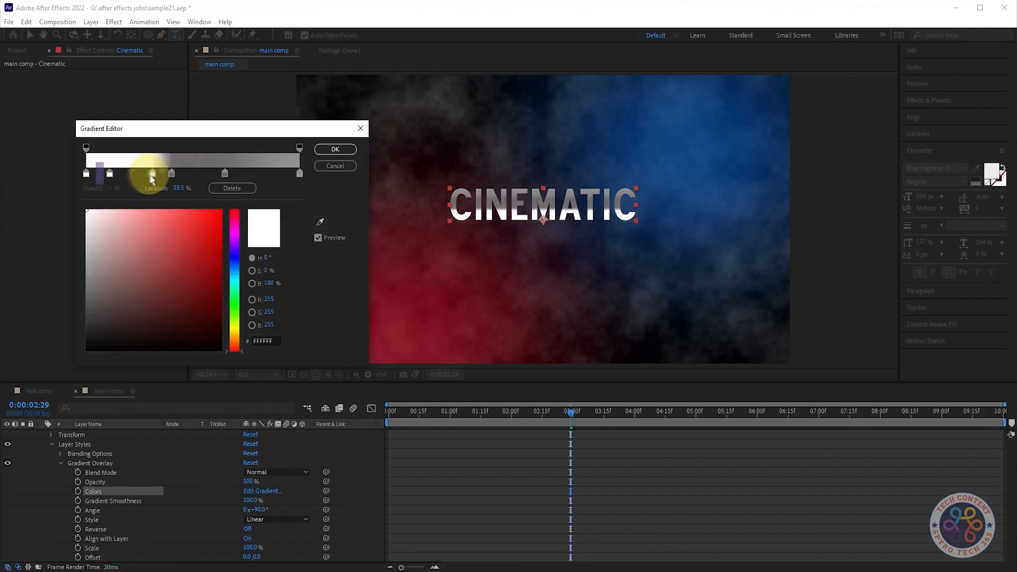
mouse_move(154, 179)
left_mouse_down()
mouse_move(123, 189)
mouse_move(107, 175)
mouse_move(143, 174)
left_mouse_up()
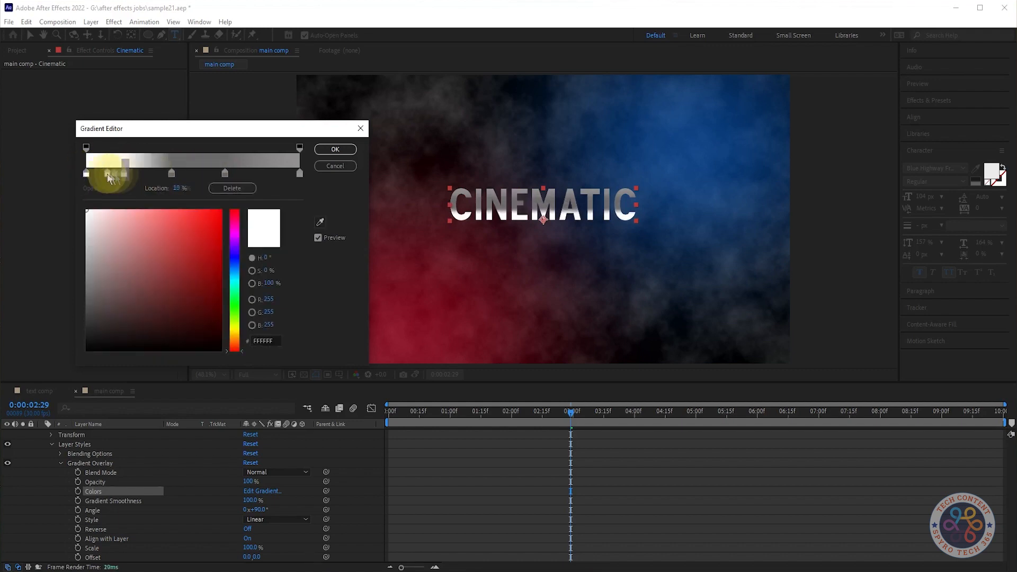
key("Escape")
Edit the Cinematic text's Gradient Overlay colors, adding a mid-grey stop and changing the black end stop to light grey
left_click(262, 491)
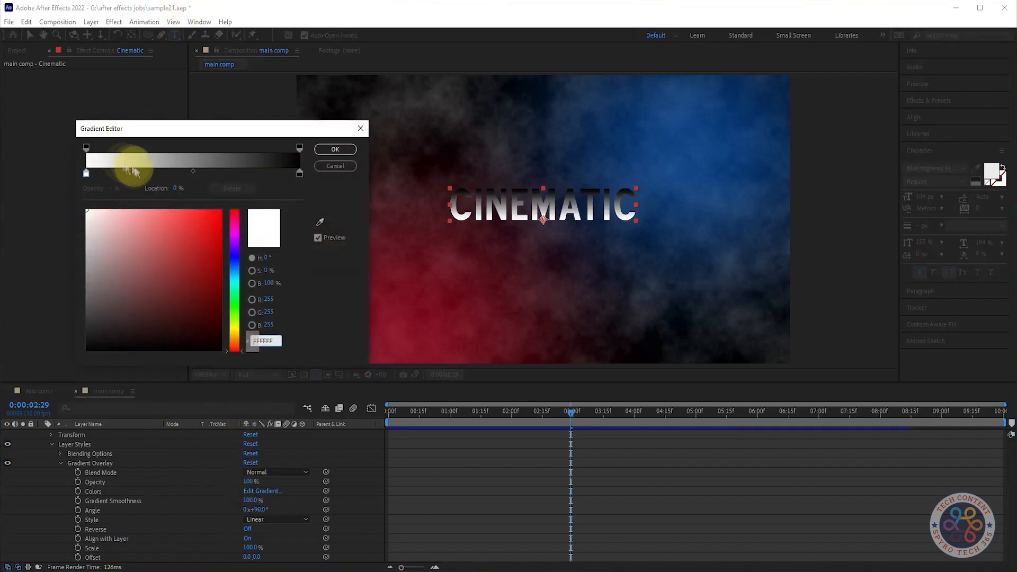
left_click(118, 173)
left_click_drag(89, 236, 89, 262)
left_click(300, 173)
left_click_drag(211, 173, 157, 174)
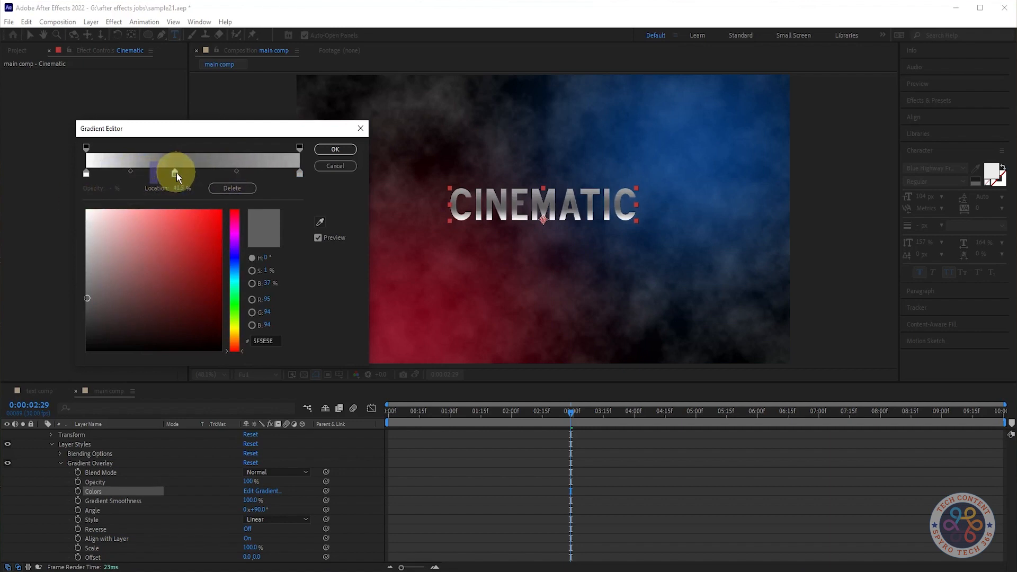
Keep the 5F5E5E grey stop at 41.5%, shift the gradient midpoints to about 53.6% and 43.8%, and apply the gradient
left_click_drag(175, 174, 132, 174)
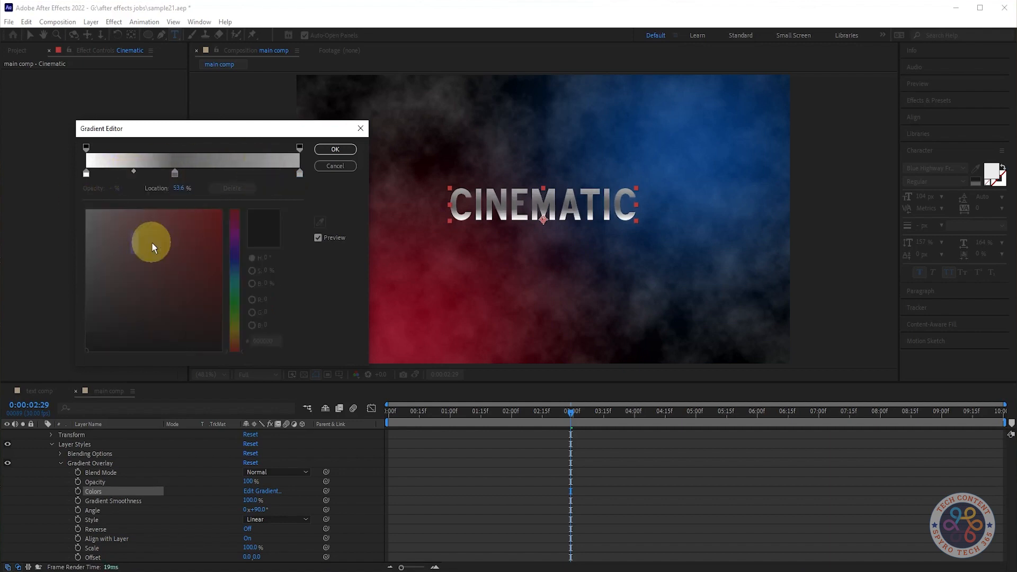
left_click(175, 173)
mouse_move(235, 173)
left_mouse_down()
mouse_move(209, 172)
mouse_move(230, 176)
left_mouse_up()
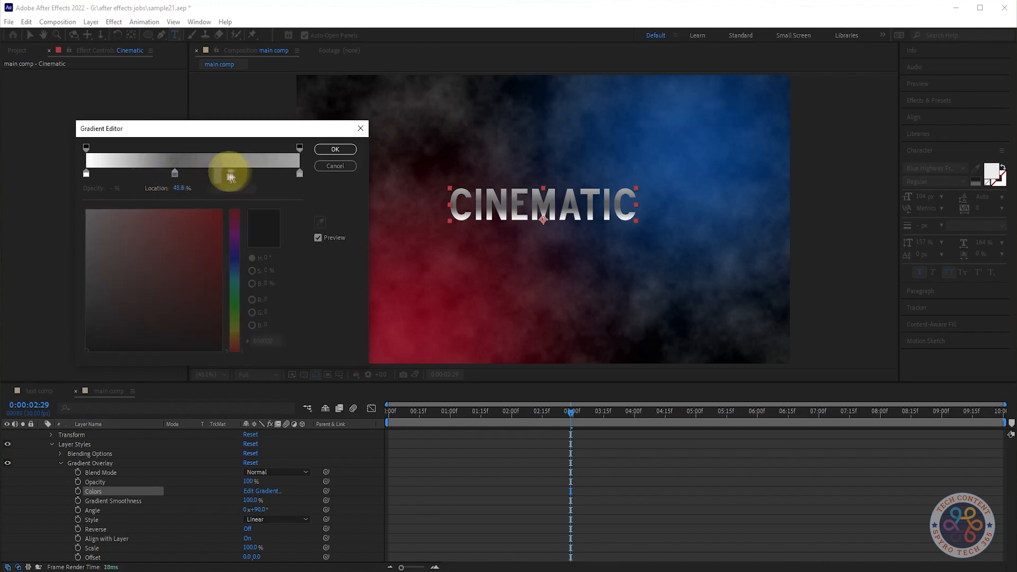
left_click(336, 149)
Duplicate the Cinematic text layer and tidy the expanded layer properties
mouse_move(570, 411)
left_mouse_down()
mouse_move(357, 411)
mouse_move(567, 414)
left_mouse_up()
scroll(38, 436, "up", 5)
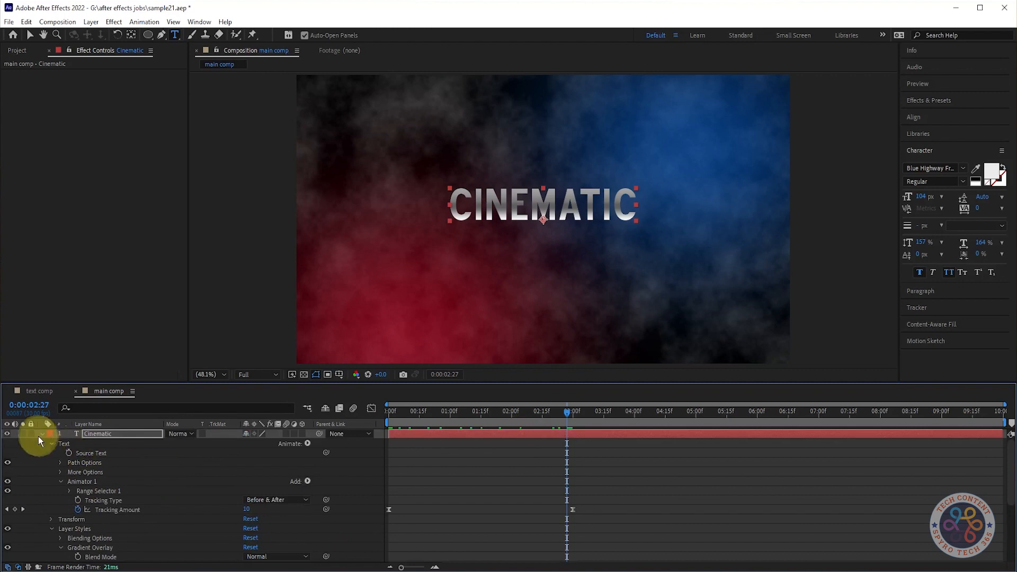
left_click(42, 433)
key("ctrl+d")
left_click(42, 434)
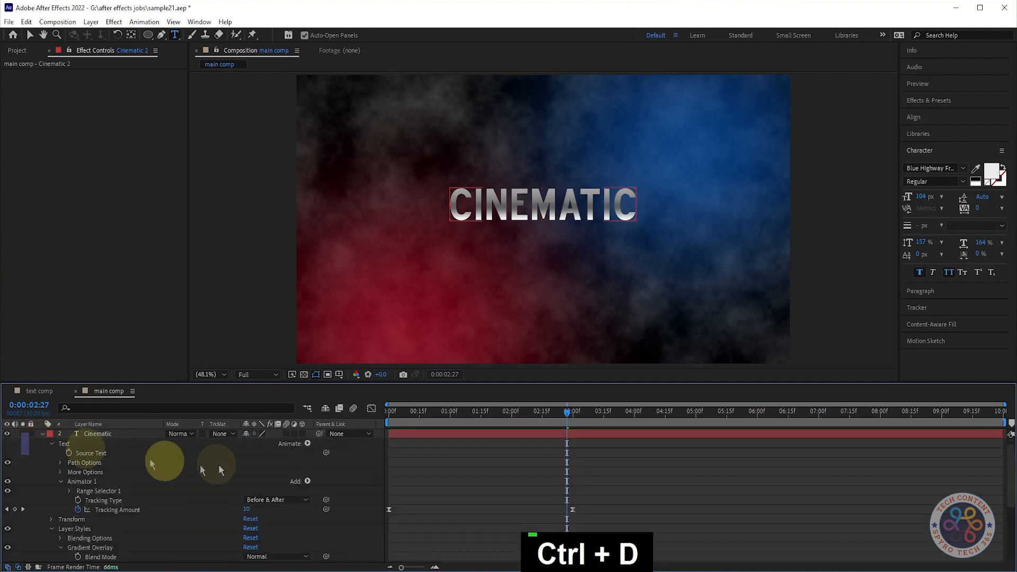
left_click(52, 444)
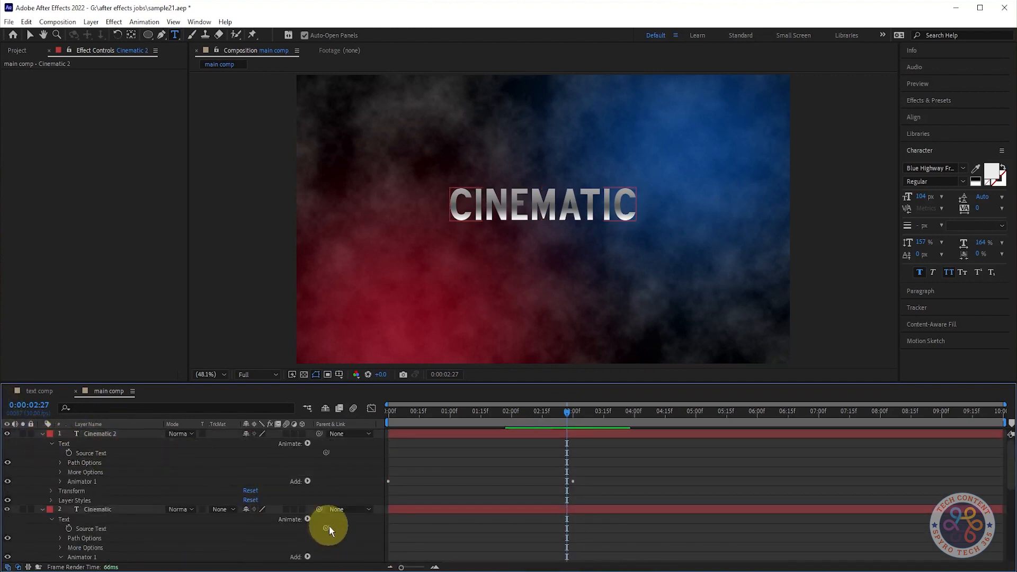
Tighten the Cinematic 2 text's character tracking to about -11 so its letters look slightly thicker over the original
left_click(125, 434)
key("Return")
left_click_drag(977, 208, 1002, 211)
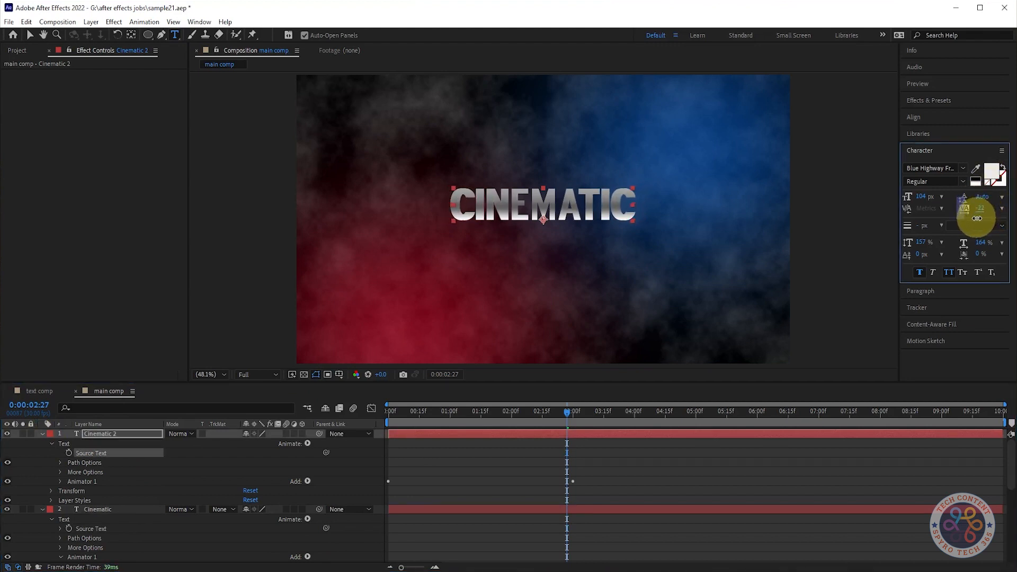
mouse_move(979, 220)
left_mouse_down()
mouse_move(950, 216)
mouse_move(91, 432)
mouse_move(982, 209)
mouse_move(965, 212)
left_mouse_up()
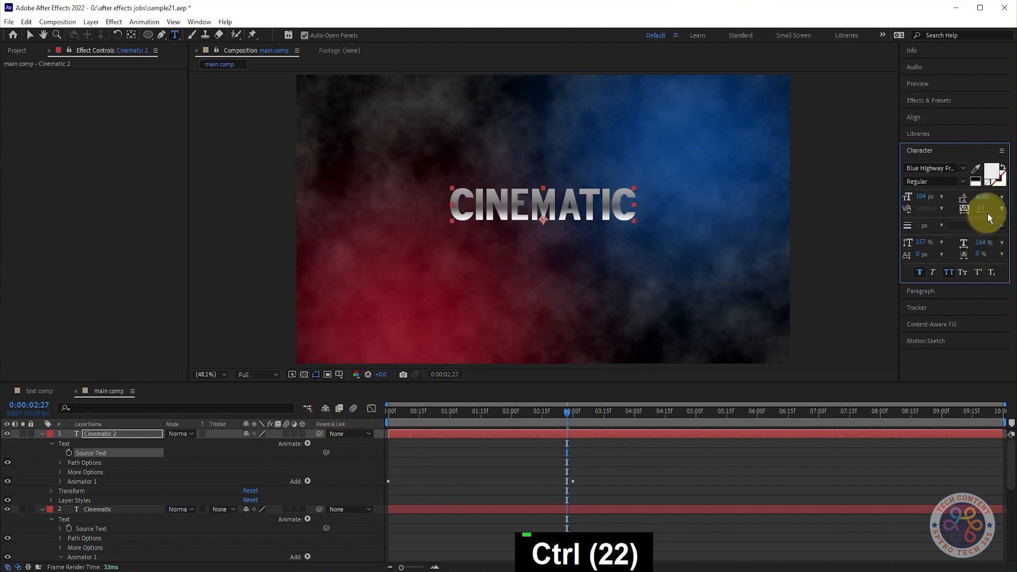
left_click(991, 341)
left_click(42, 442)
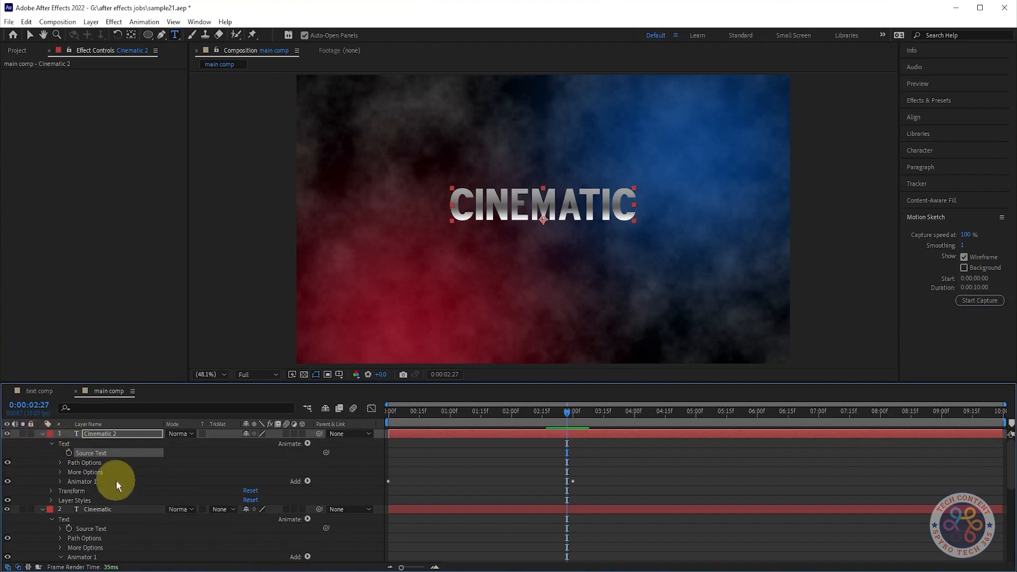
Preview the tracking animation of the stacked text layers and collapse both layers' properties
left_click_drag(567, 412, 441, 423)
key("space")
key("space")
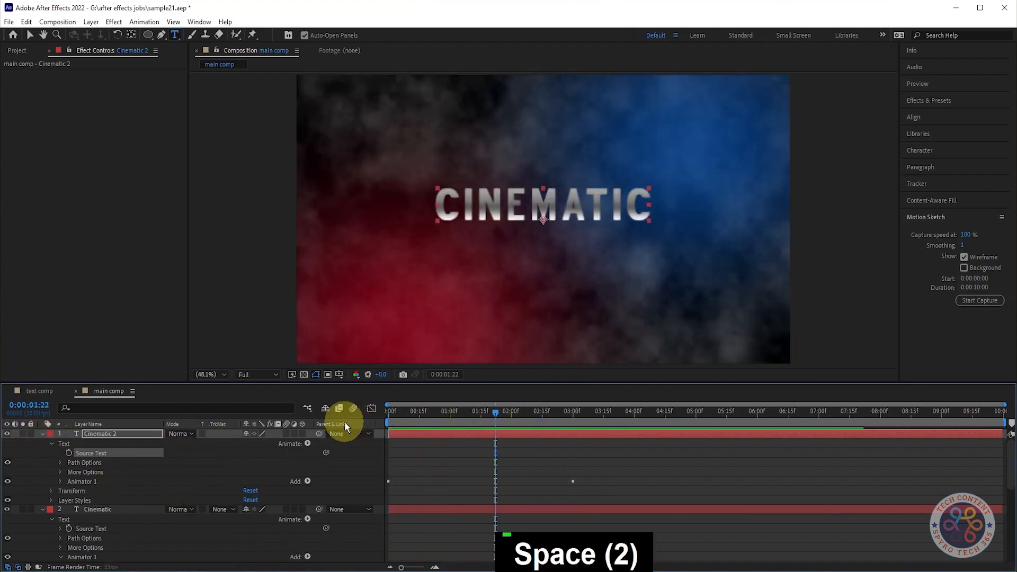
left_click(42, 434)
left_click(43, 443)
left_click(121, 520)
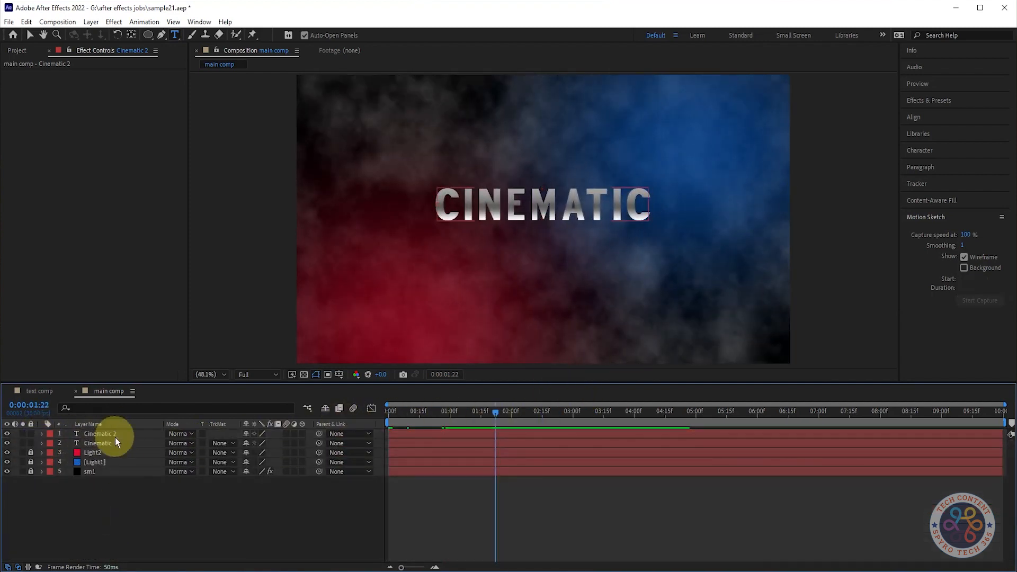
Duplicate the Cinematic 2 text layer and expand the new copy's properties
key("alt+s")
left_click(133, 437)
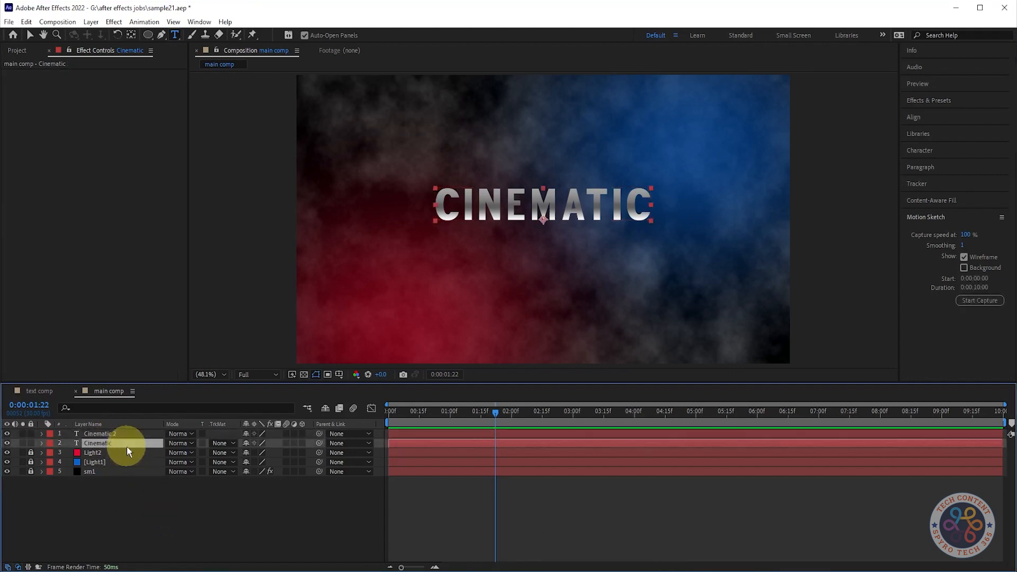
key("ctrl+d")
left_click(105, 454)
left_click(43, 433)
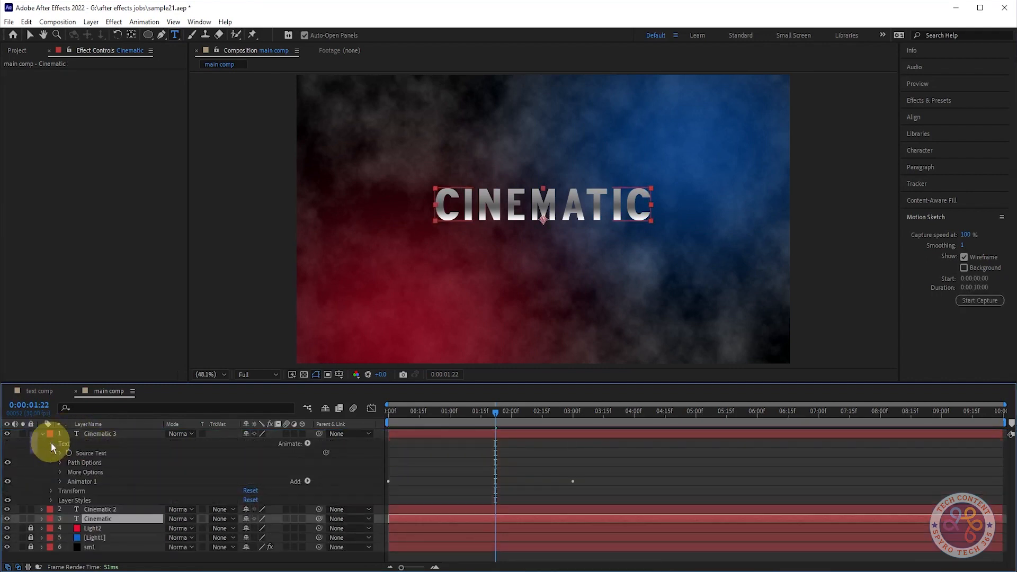
Try linking Source Text between the original Cinematic layer and the Cinematic 3 copy
left_click(43, 519)
left_click_drag(326, 537, 117, 457)
left_click_drag(327, 537, 114, 453)
left_click(42, 519)
left_click(61, 452)
left_click(43, 434)
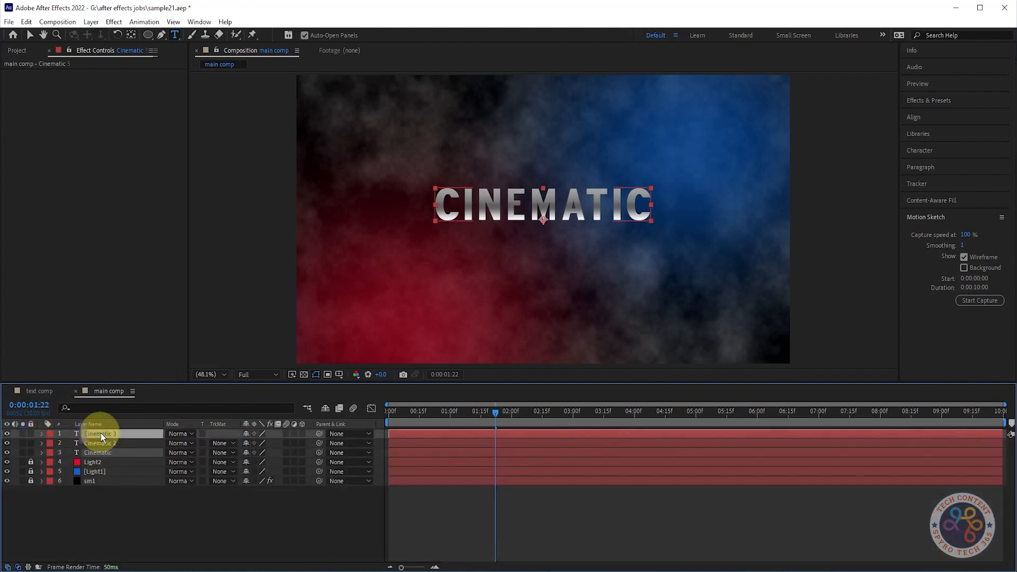
Try a Bevel and Emboss layer style on Cinematic 3, then delete that layer
right_click(101, 433)
mouse_move(180, 261)
left_click(285, 352)
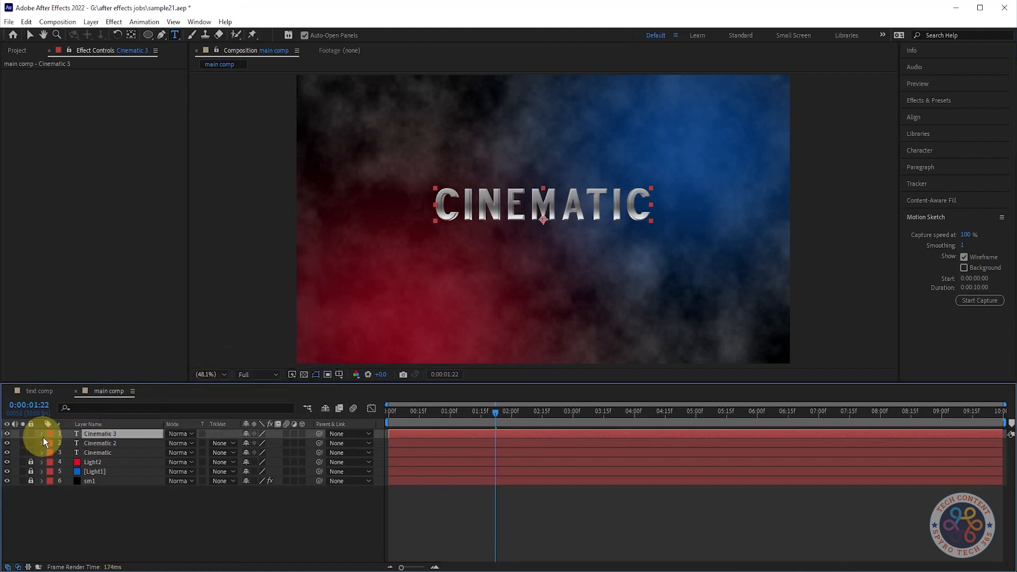
left_click(43, 438)
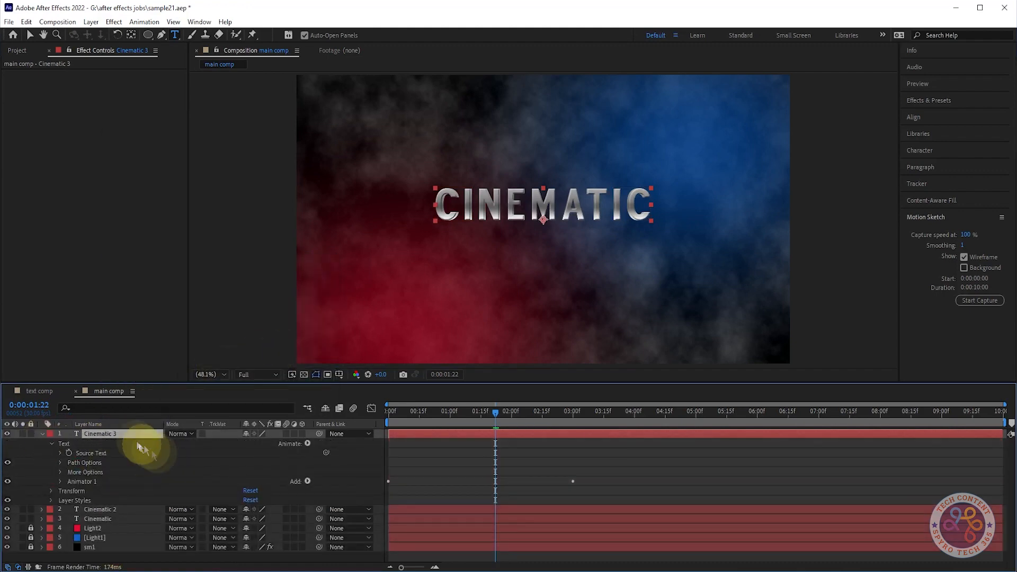
key("Delete")
Duplicate the Cinematic 2 layer again and add a Bevel and Emboss layer style to the copy
left_click(132, 435)
key("ctrl+d")
right_click(101, 434)
mouse_move(165, 244)
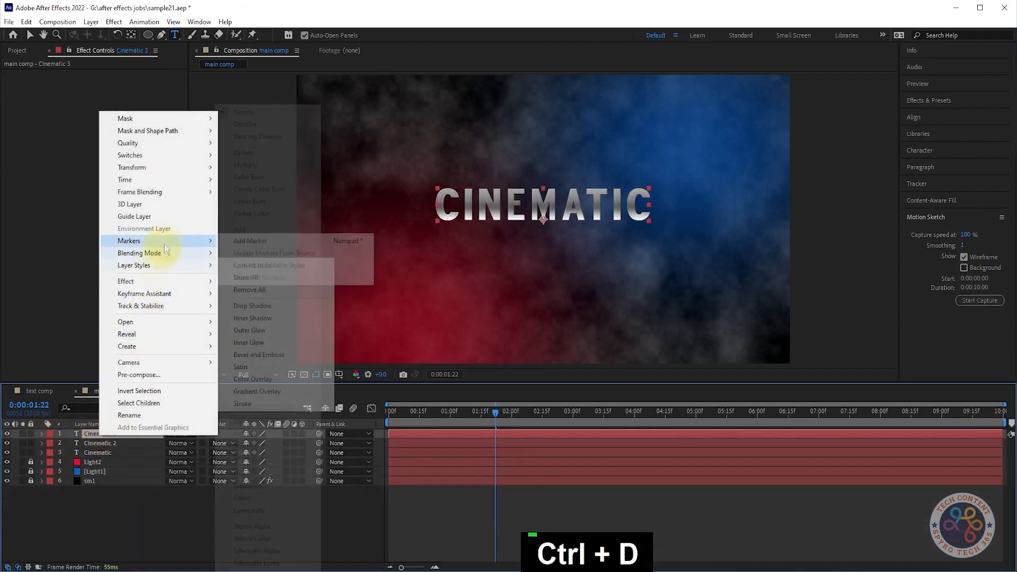
left_click(267, 353)
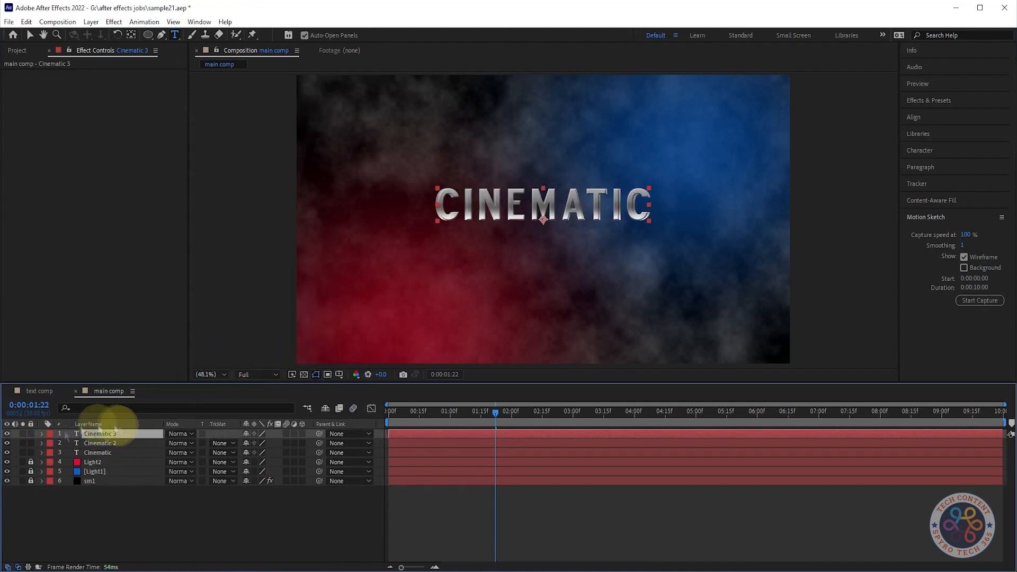
Set the Cinematic 3 text's character tracking to -7
left_click(42, 434)
left_click(922, 150)
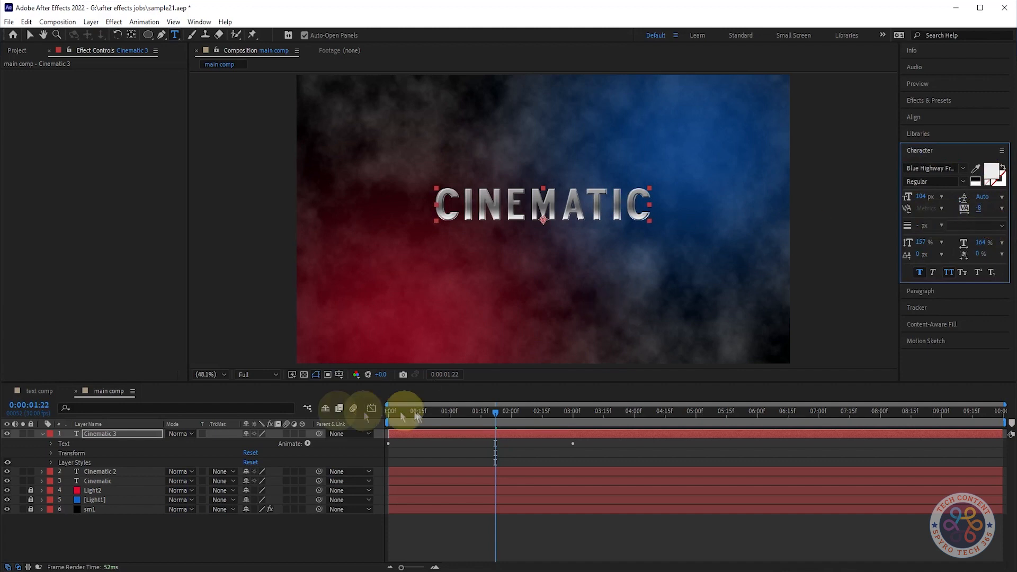
key("ctrl")
key("ctrl")
key("ctrl")
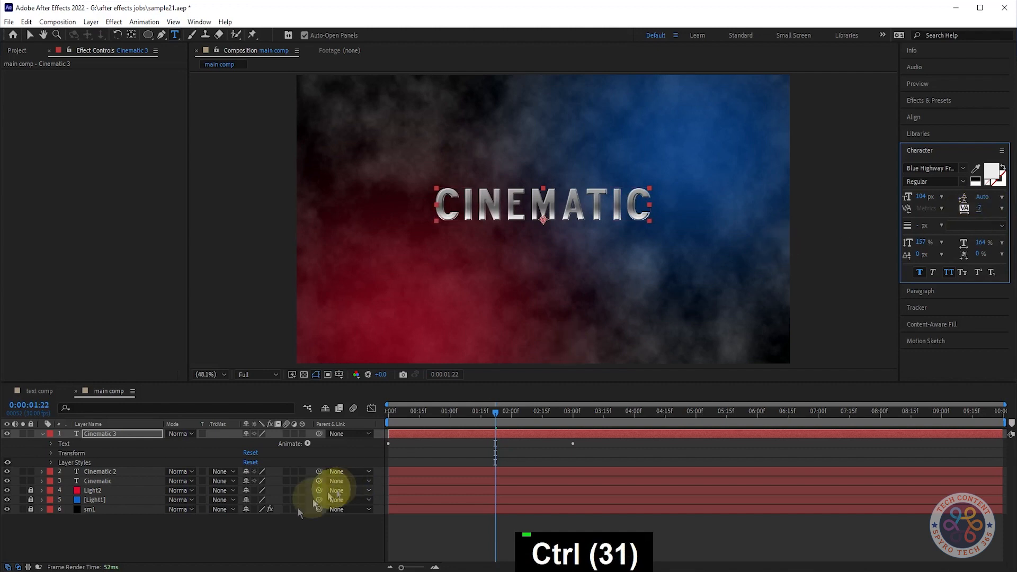
left_click(249, 538)
Set Cinematic 3's Bevel and Emboss size to 14 and soften to 11.9
left_click(43, 433)
left_click(43, 433)
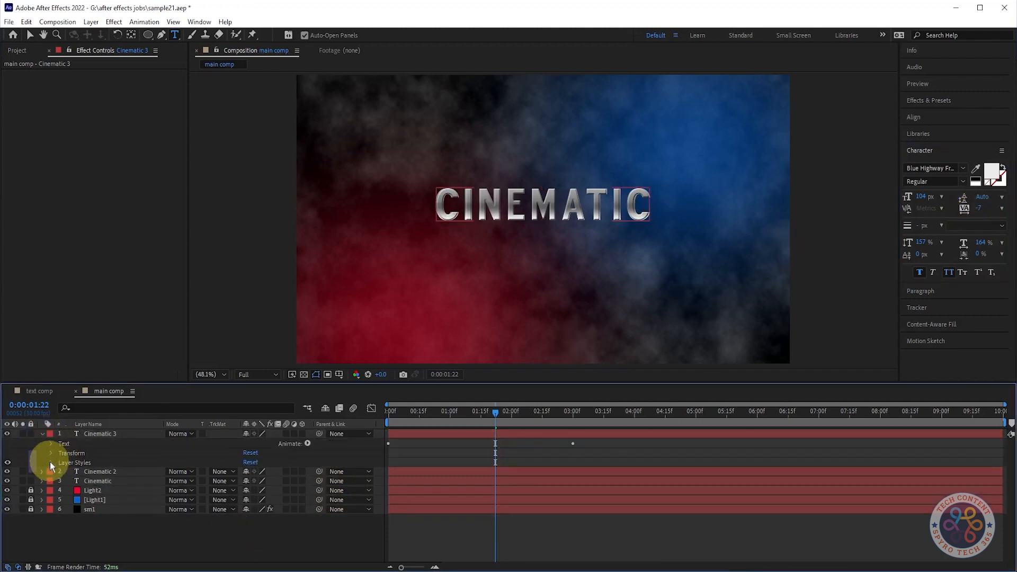
left_click(51, 463)
scroll(297, 481, "down", 5)
left_click(248, 489)
mouse_move(248, 490)
left_mouse_down()
mouse_move(317, 488)
mouse_move(250, 479)
left_mouse_up()
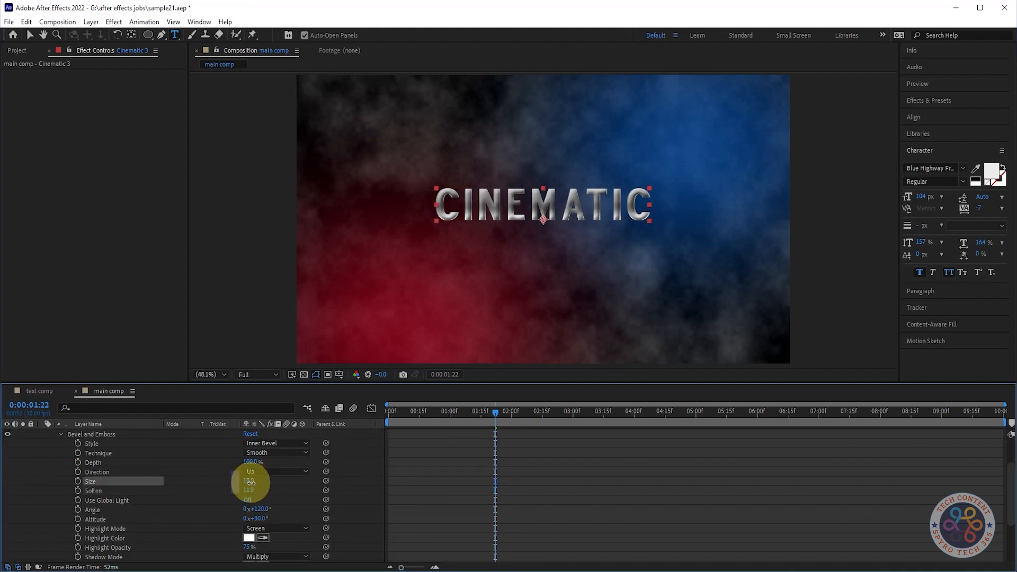
scroll(288, 491, "down", 1)
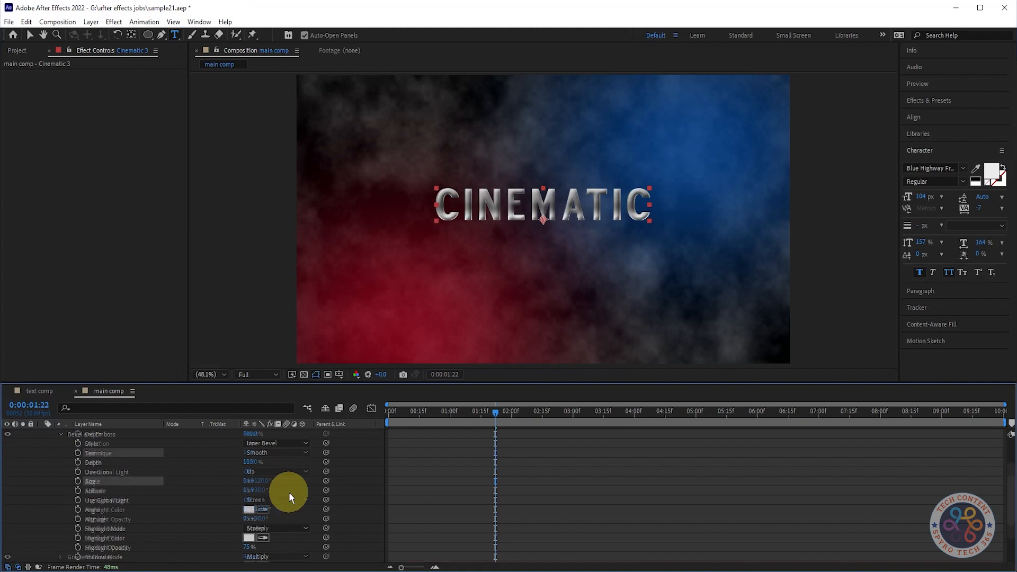
left_click(248, 510)
left_click(250, 220)
key("Escape")
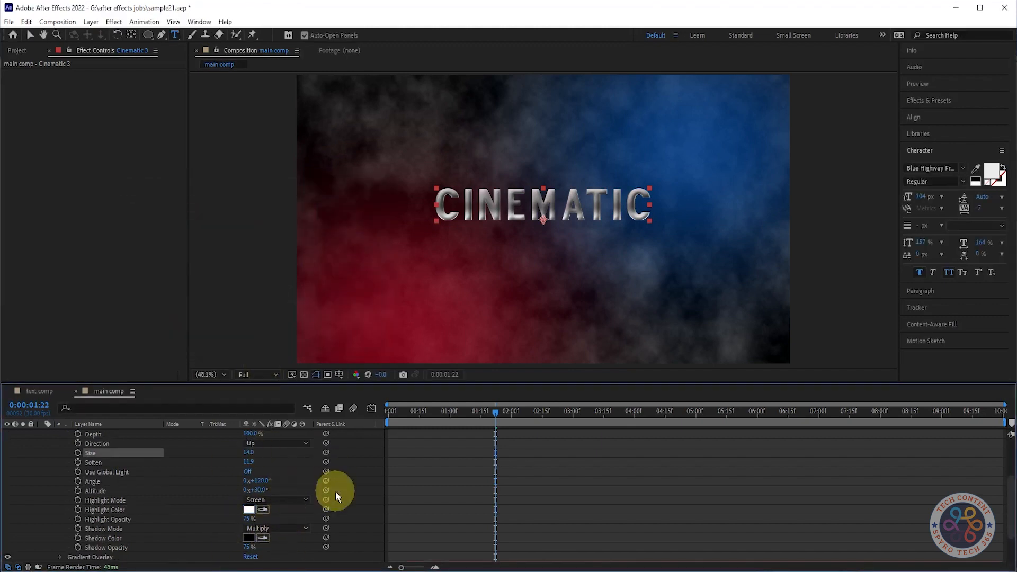
Set the Bevel and Emboss size of Cinematic 3 to 12 and collapse the layer
scroll(335, 491, "up", 1)
left_click(249, 481)
type("12")
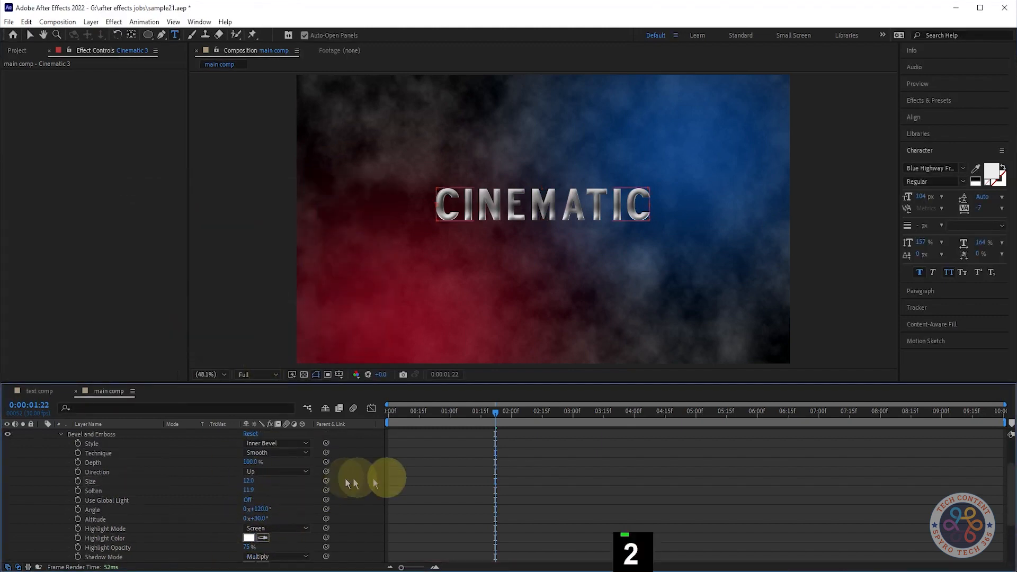
scroll(298, 481, "up", 2)
left_click(42, 433)
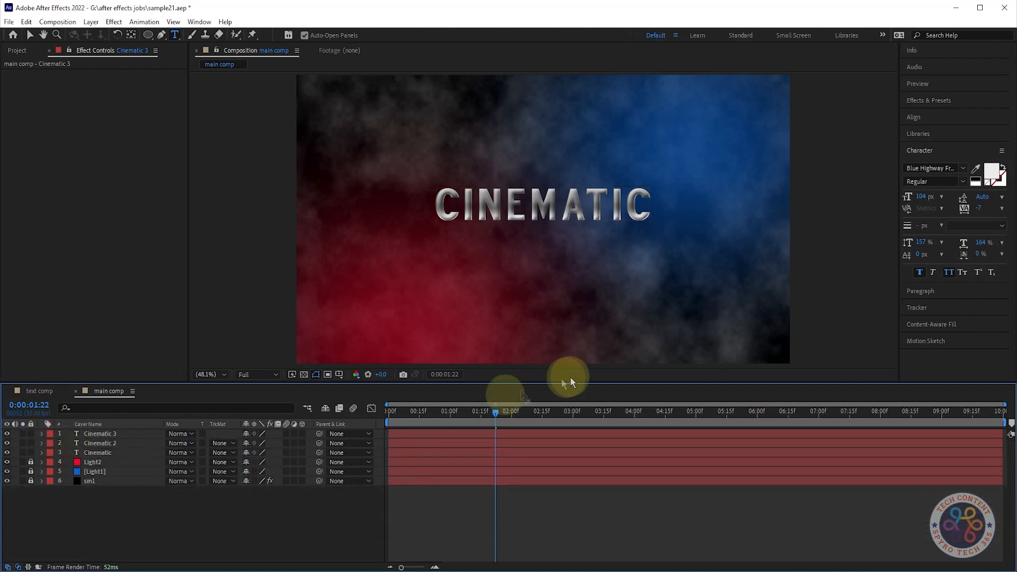
Preview the bevelled text animation, go to frame 0:12 and expand Cinematic 3's Gradient Overlay properties
key("space")
key("space")
left_click_drag(618, 399, 413, 419)
left_click(42, 433)
left_click(52, 462)
left_click(58, 490)
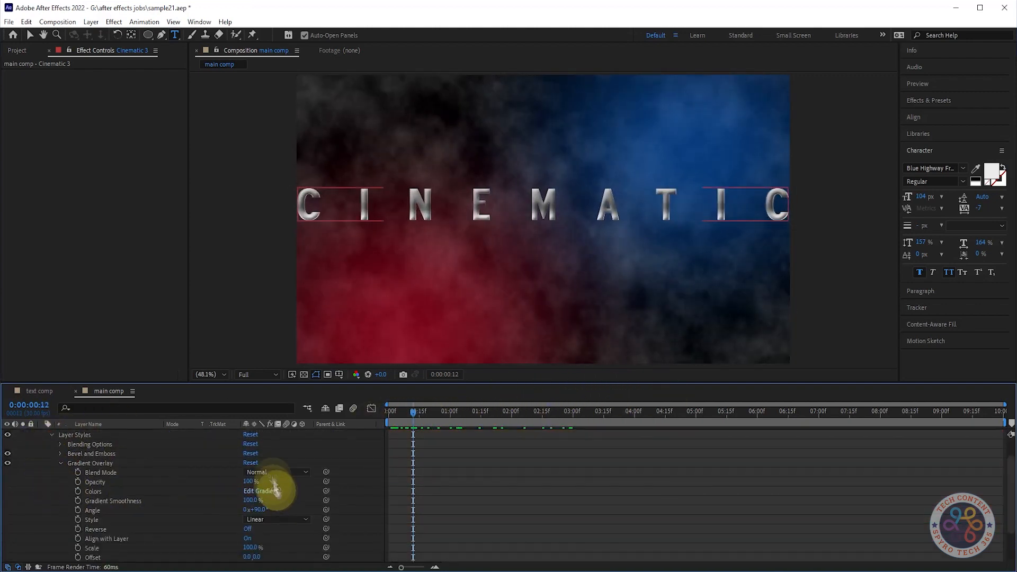
Try brightening Cinematic 3's gradient stops with an extra white stop, then undo the gradient change
left_click(262, 491)
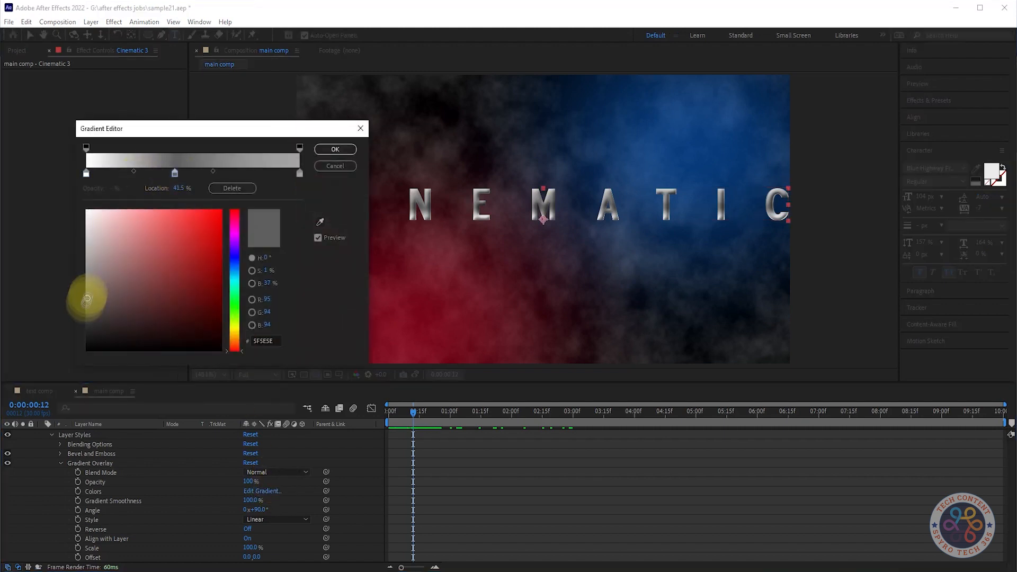
left_click_drag(87, 300, 82, 204)
left_click(299, 173)
left_click_drag(216, 172, 143, 173)
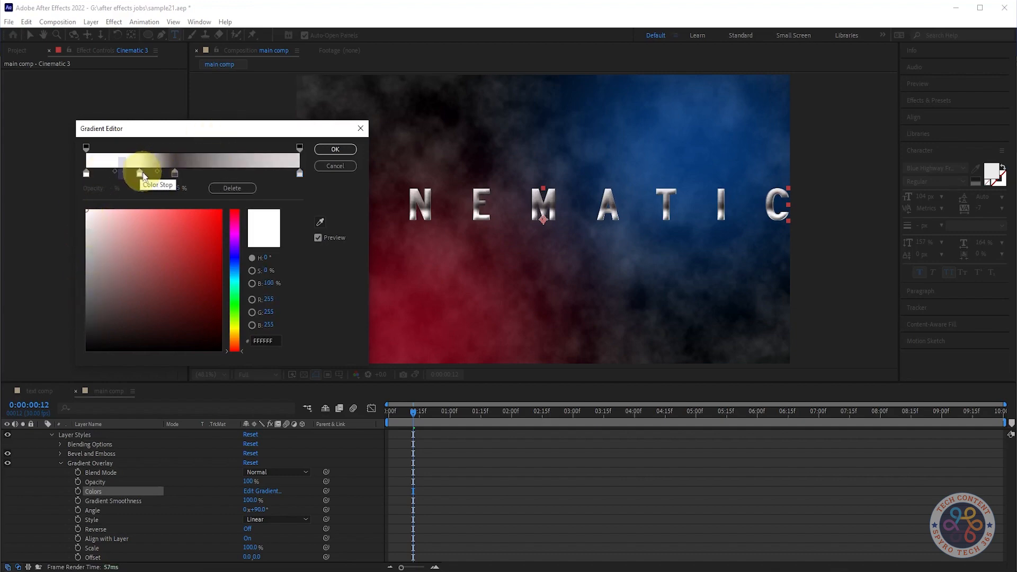
left_click_drag(88, 227, 74, 324)
key("ctrl+z")
Set Cinematic 3's middle gradient stop to 747272 nearer the start, lighten the end stop, set the second midpoint to 42%, and preview
left_click(261, 491)
left_click(174, 173)
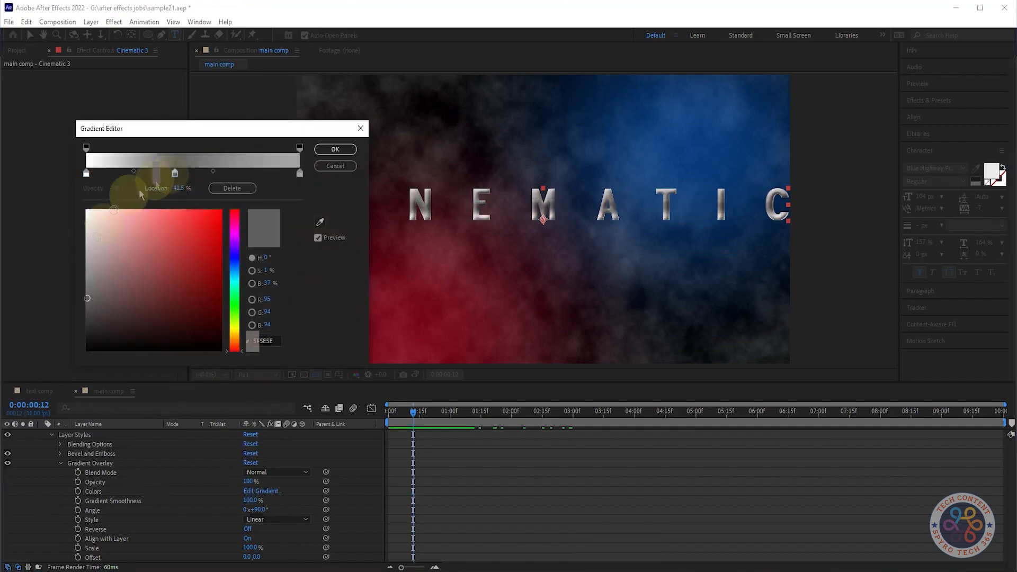
left_click(85, 284)
left_click_drag(85, 283, 88, 231)
left_click(299, 177)
left_click_drag(202, 177, 144, 192)
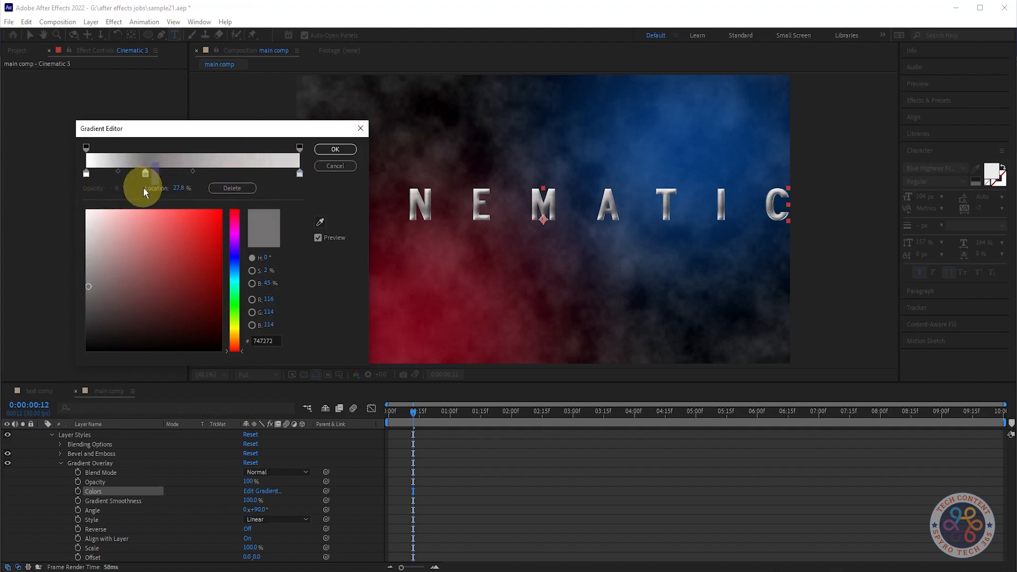
left_click_drag(200, 173, 226, 174)
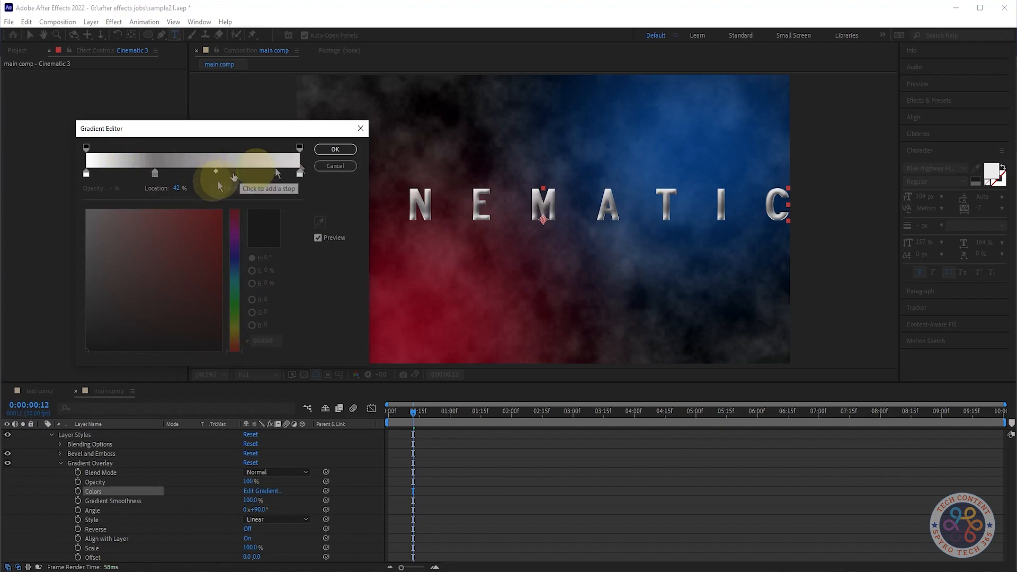
left_click(335, 149)
key("space")
key("space")
Pre-compose the three Cinematic text layers together into a new composition named Text comp
scroll(47, 437, "up", 3)
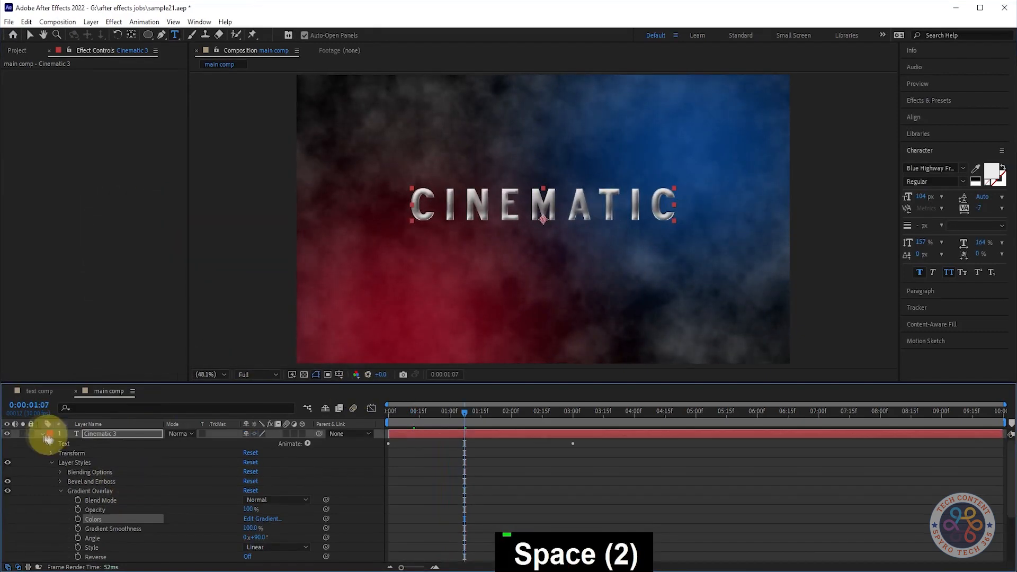
left_click(44, 434)
left_click(113, 454, "shift")
right_click(122, 434)
left_click(195, 374)
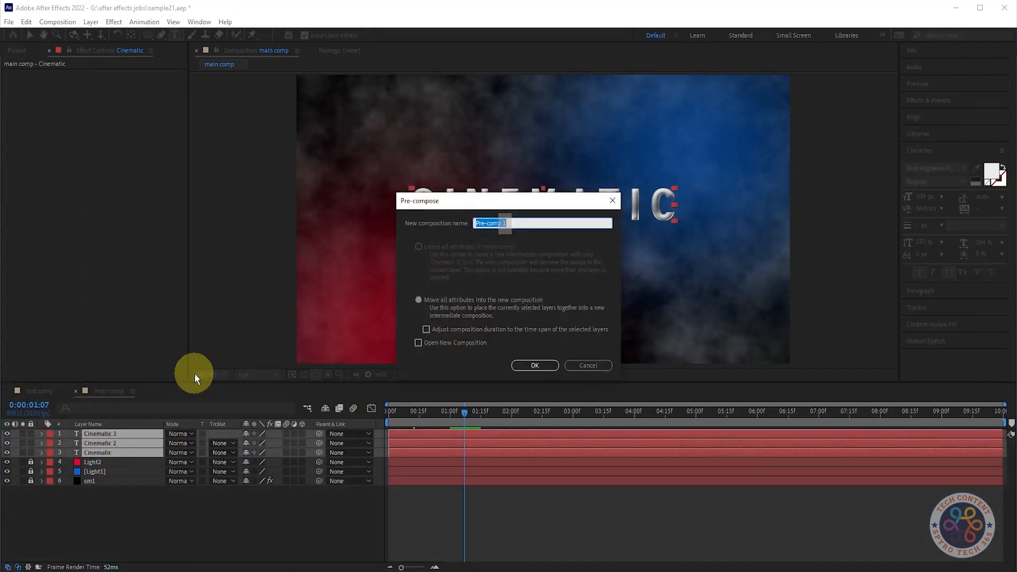
type("Text comp")
key("Return")
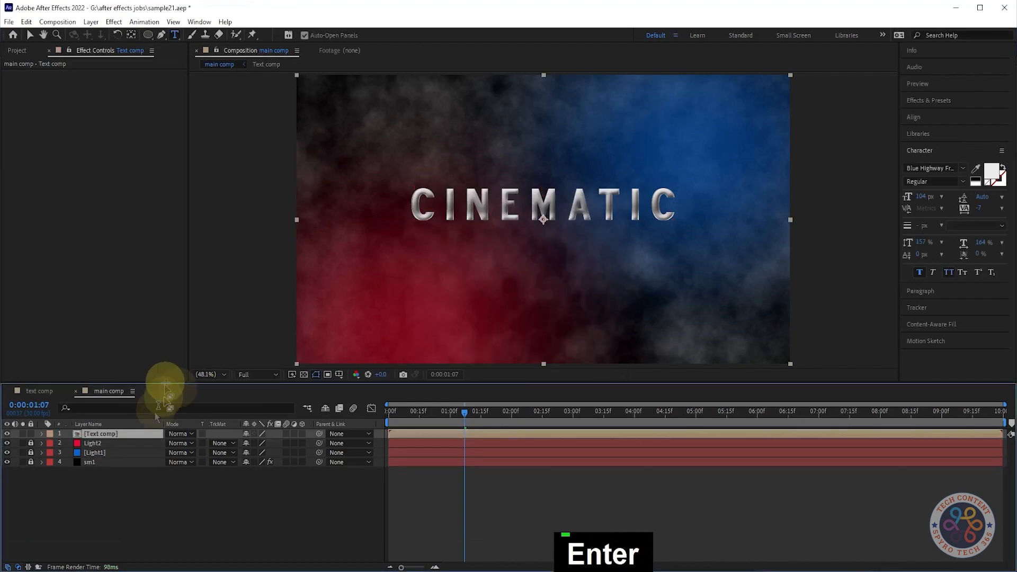
Scale the Text comp layer to 130% and preview the animation
key("s")
left_click_drag(260, 444, 274, 450)
key("space")
key("space")
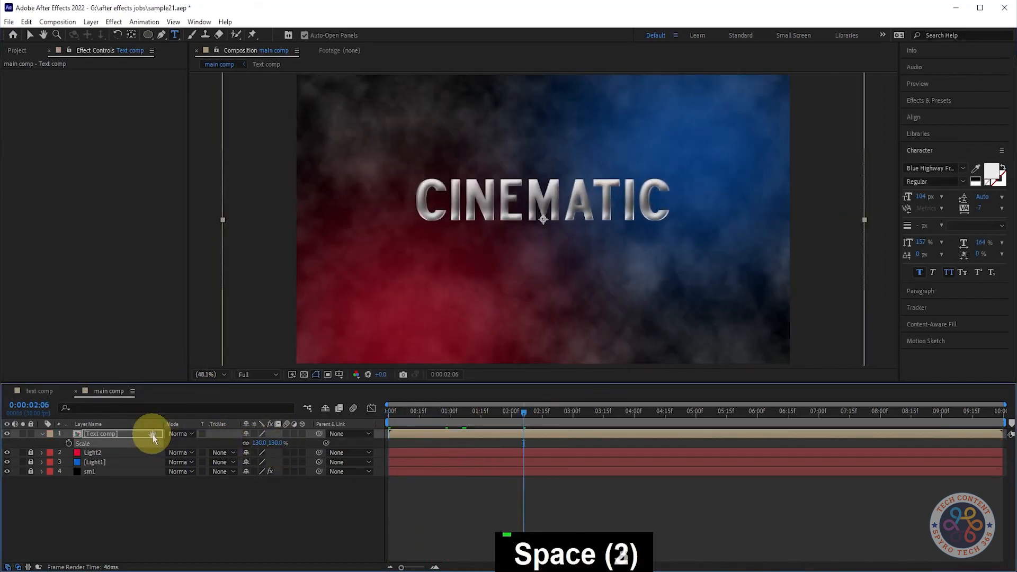
key("space")
key("space")
Add embers-45596.mp4 above the Text comp layer, set its blend mode to Add and preview it
left_click(180, 482)
key("alt+s")
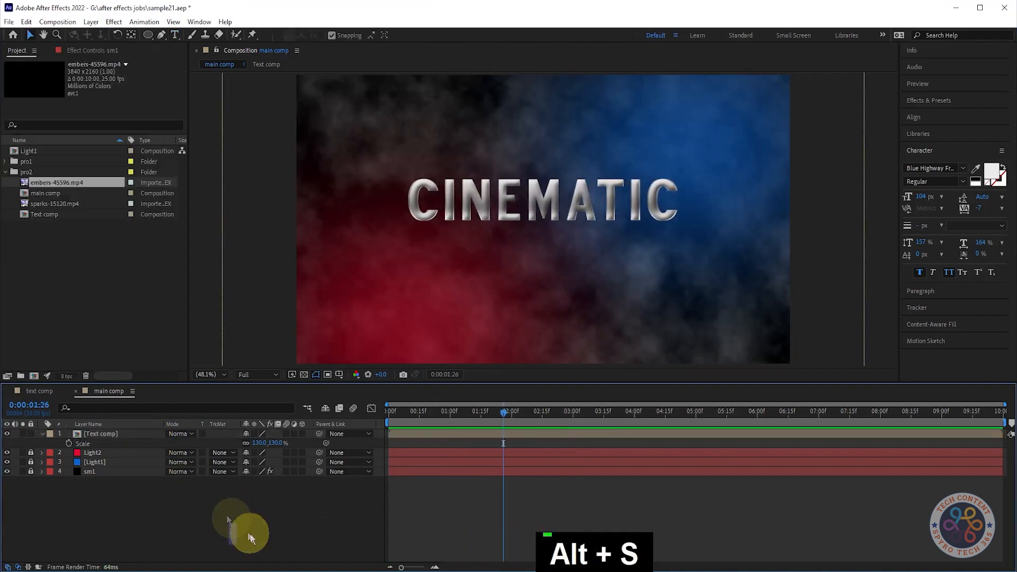
left_click_drag(57, 182, 135, 435)
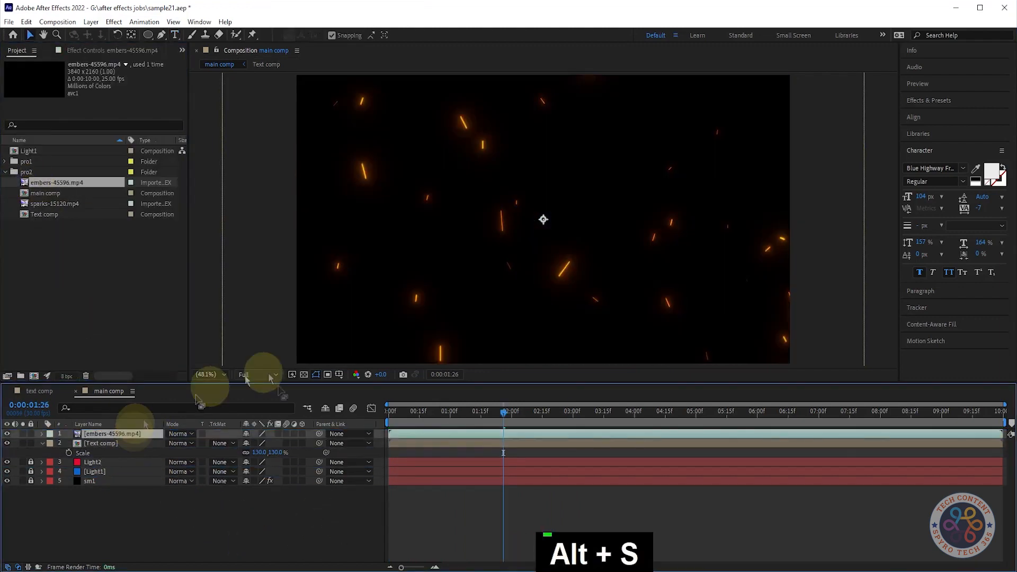
left_click(181, 433)
left_click(247, 204)
left_click(417, 330)
key("space")
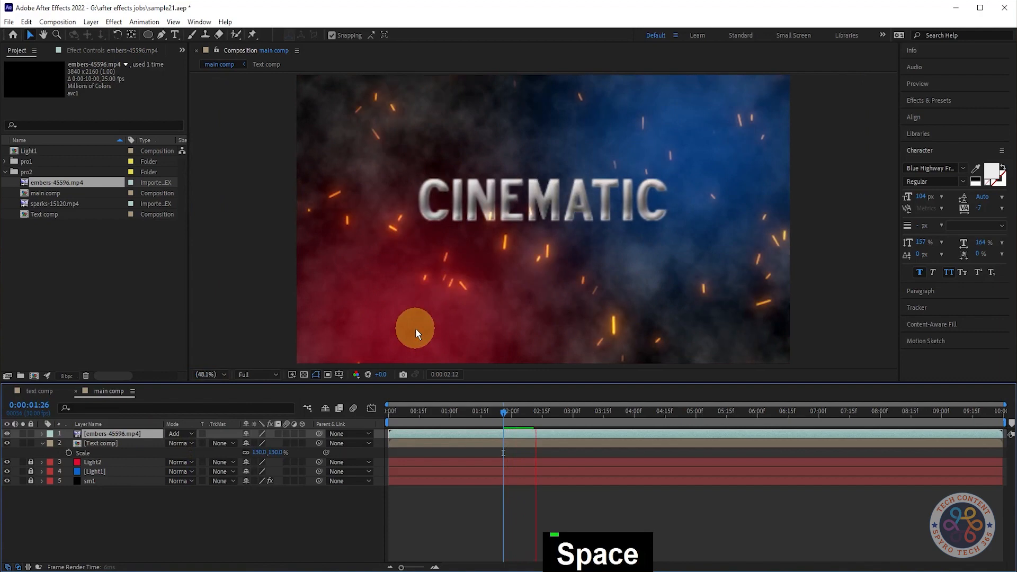
key("space")
Add sparks-15120.mp4 as the uppermost layer, set its blend mode to Screen and preview it
left_click(55, 205, "ctrl")
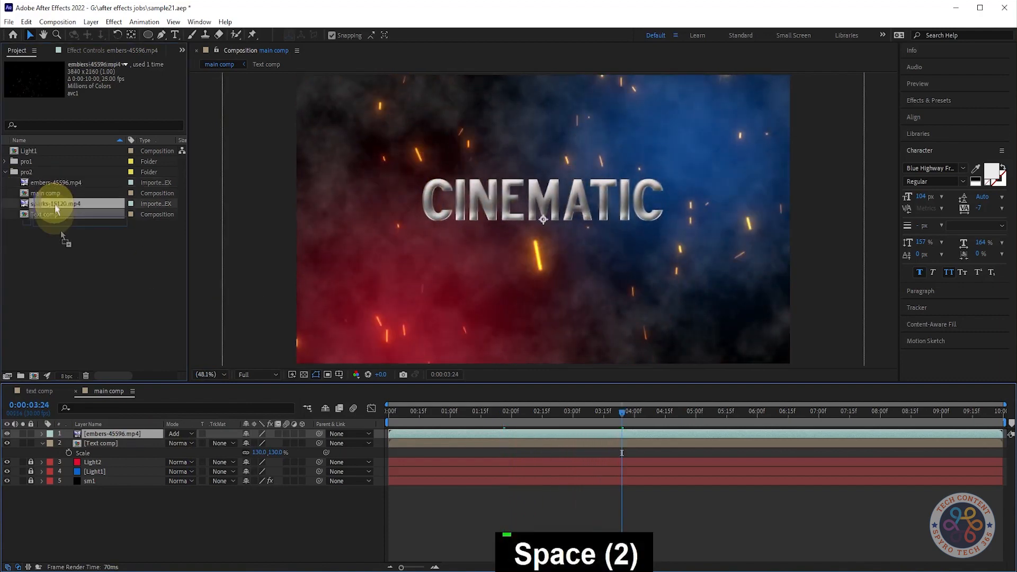
left_click_drag(55, 205, 159, 433)
left_click(180, 433)
left_click(212, 231)
left_click(482, 323)
key("space")
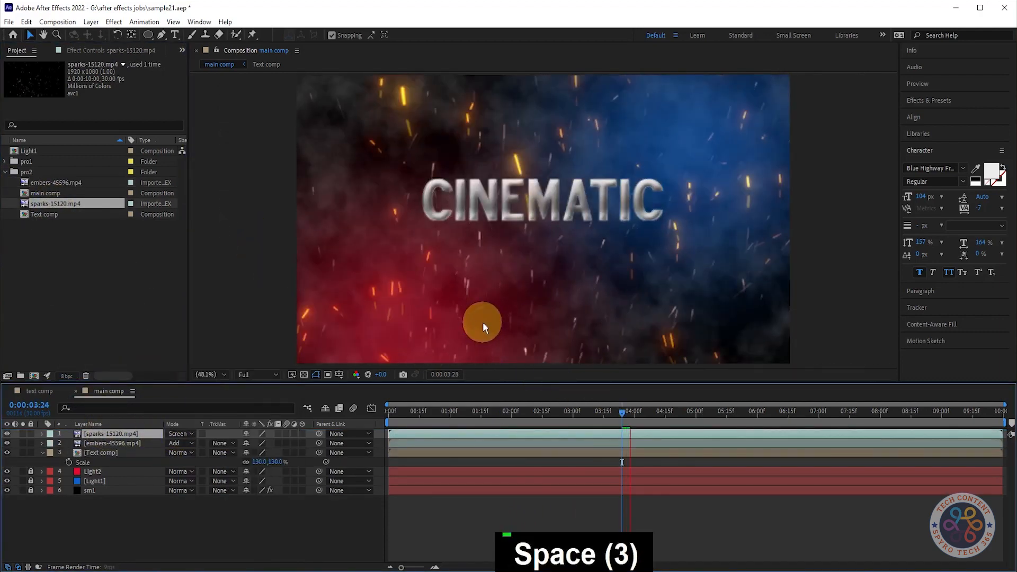
key("space")
Preview the composition from the first frame and switch the embers layer's blend mode to Screen
left_click_drag(679, 433, 384, 411)
key("space")
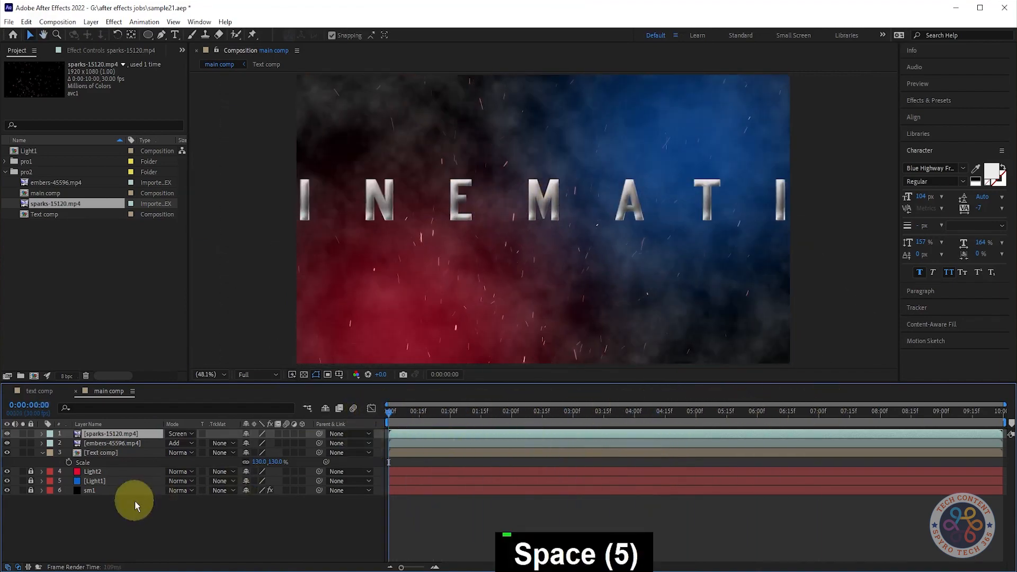
left_click(924, 85)
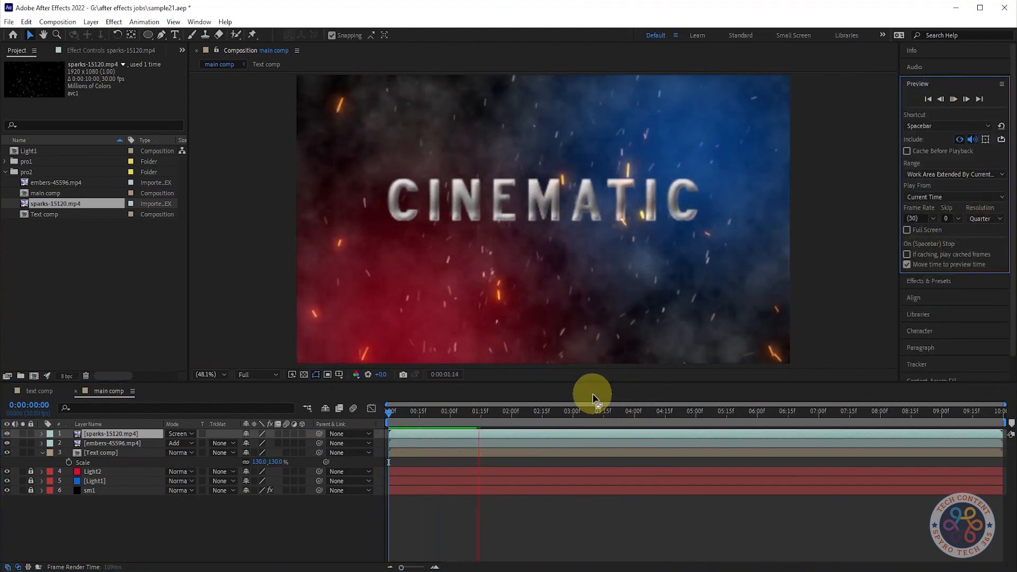
left_click(180, 443)
left_click(225, 271)
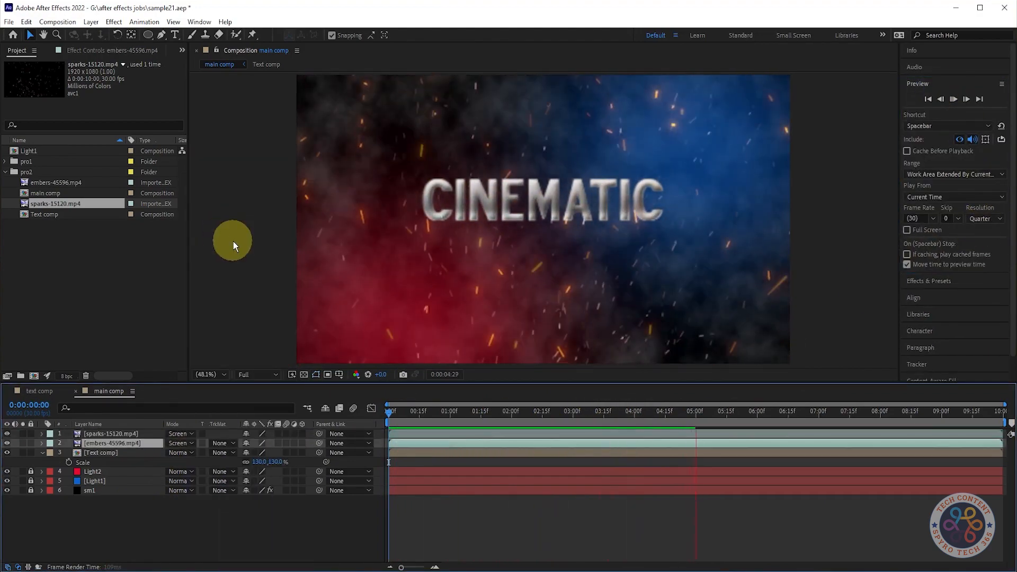
key("space")
Create a full-frame black solid as the uppermost layer of main comp
right_click(148, 545)
mouse_move(212, 411)
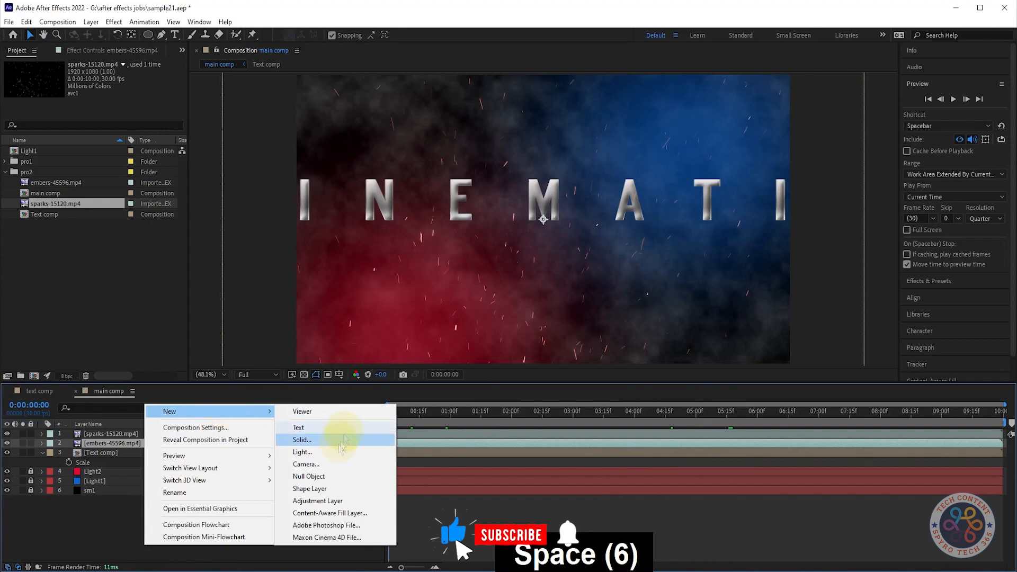
left_click(302, 440)
left_click(502, 361)
left_click_drag(150, 330, 127, 342)
left_click(359, 203)
left_click(547, 392)
left_click_drag(117, 439, 118, 433)
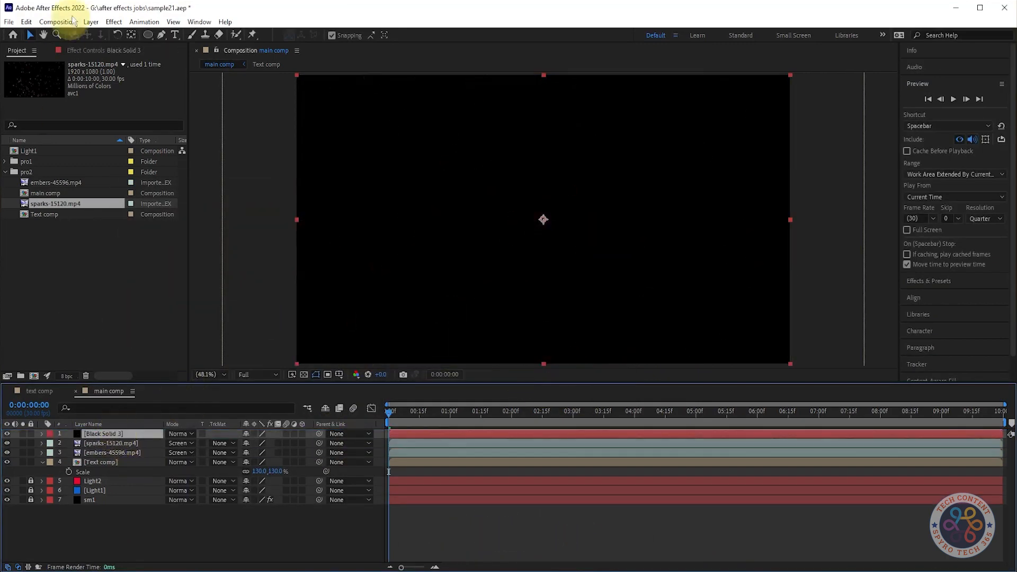
Apply the Optical Flares effect to the black solid and open the Natural Flares presets in its options
left_click(114, 21)
mouse_move(212, 368)
left_click(294, 382)
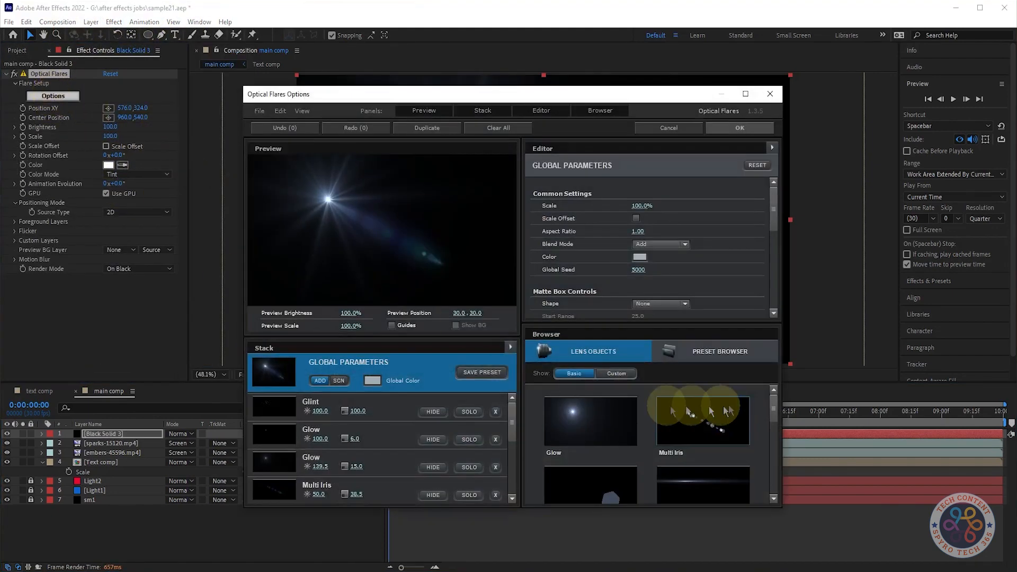
left_click(712, 353)
double_click(711, 465)
Browse the Natural Flares presets, load the Bay preset and accept the flare options
scroll(755, 440, "down", 2)
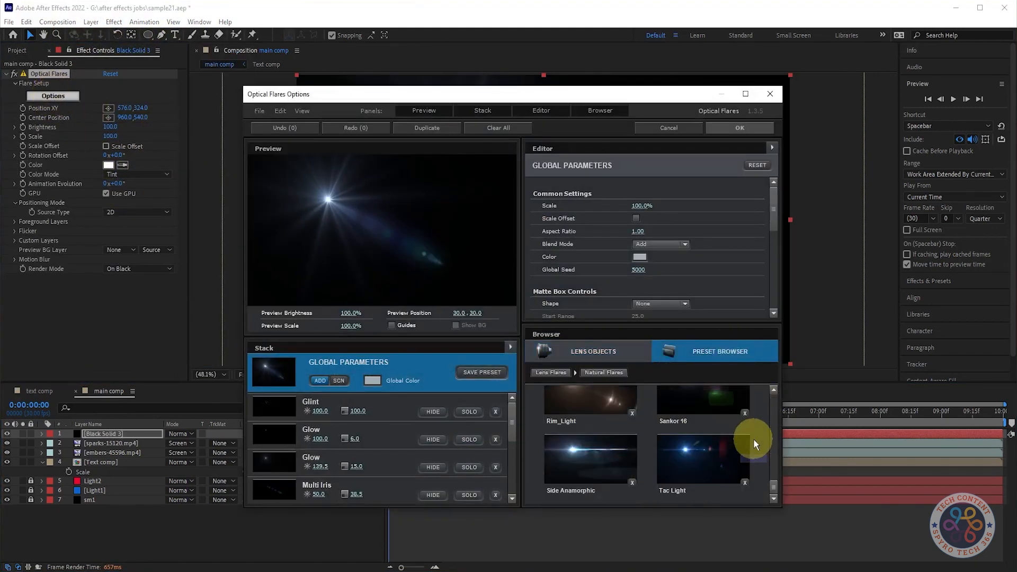
scroll(703, 447, "down", 2)
scroll(707, 445, "down", 5)
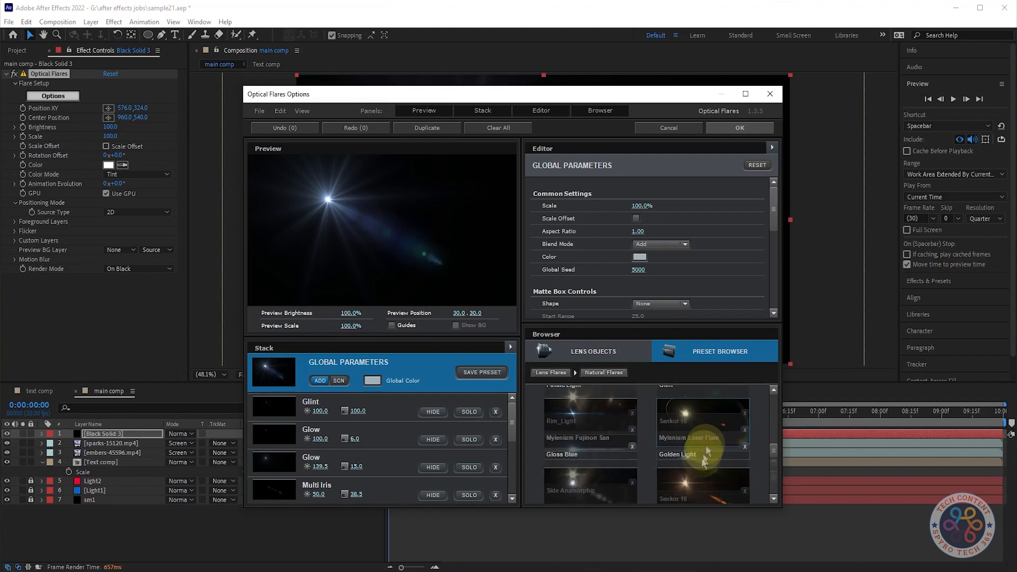
scroll(689, 443, "up", 10)
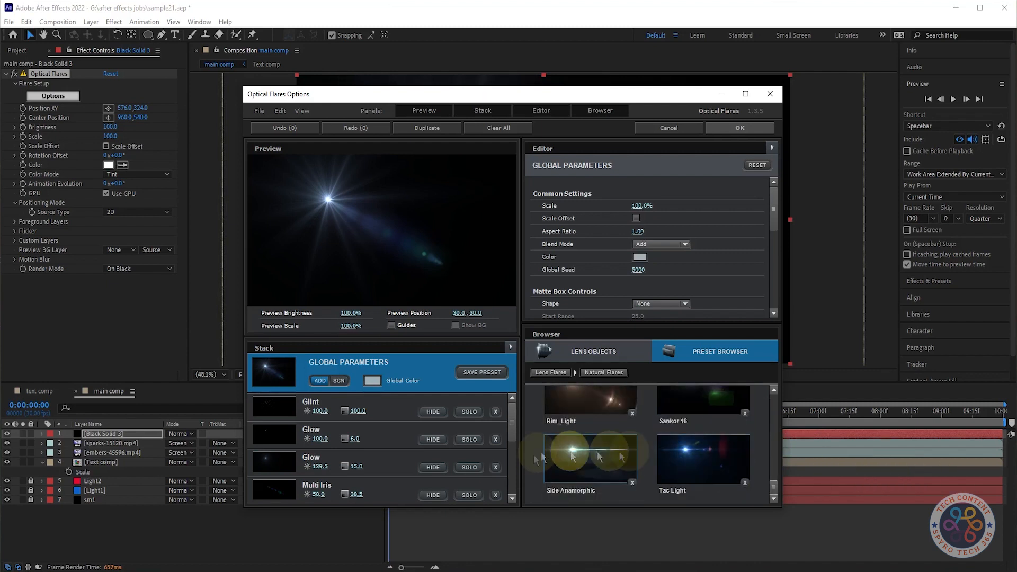
scroll(742, 458, "down", 2)
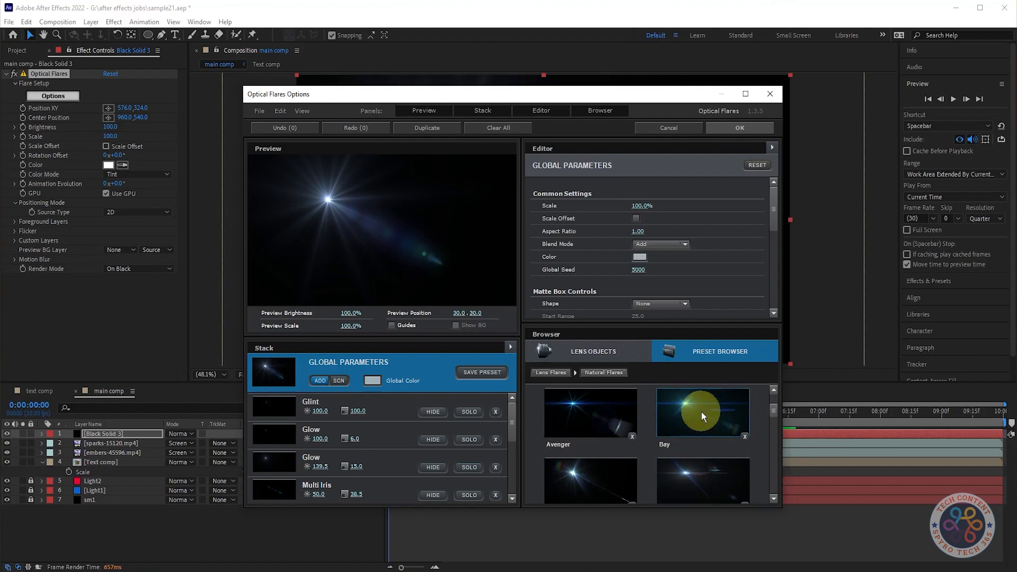
left_click(670, 404)
left_click(740, 130)
left_click(266, 149)
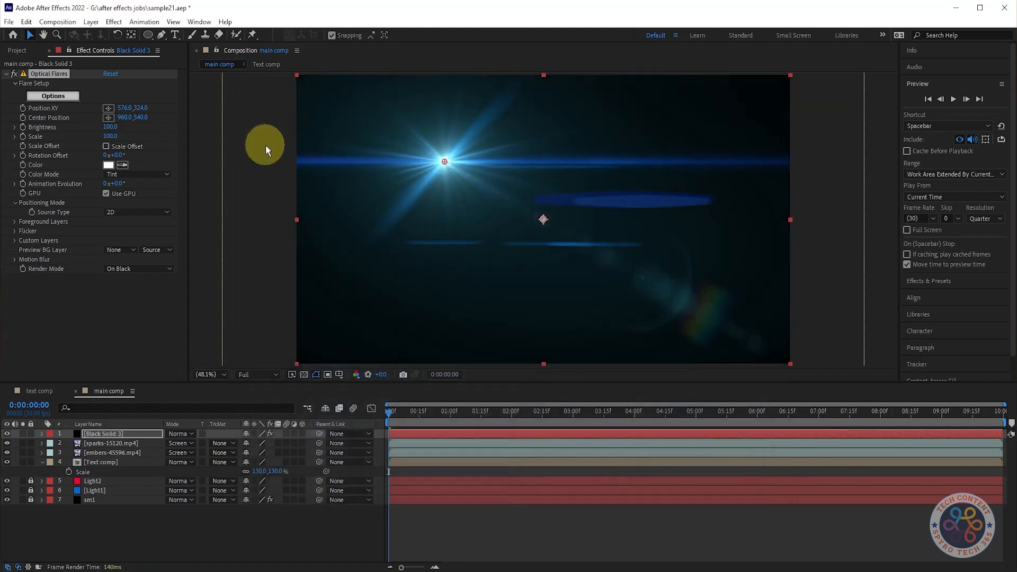
Reopen the flare options and hide the three lower Multi Iris objects, the last Iris and the Hoop in the stack
left_click(53, 96)
scroll(429, 450, "down", 5)
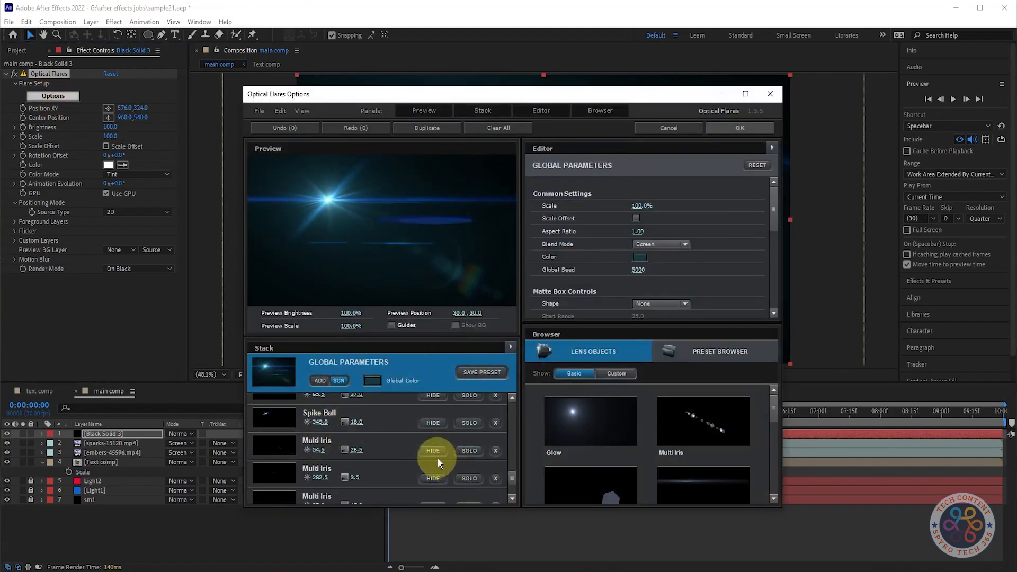
left_click(433, 451)
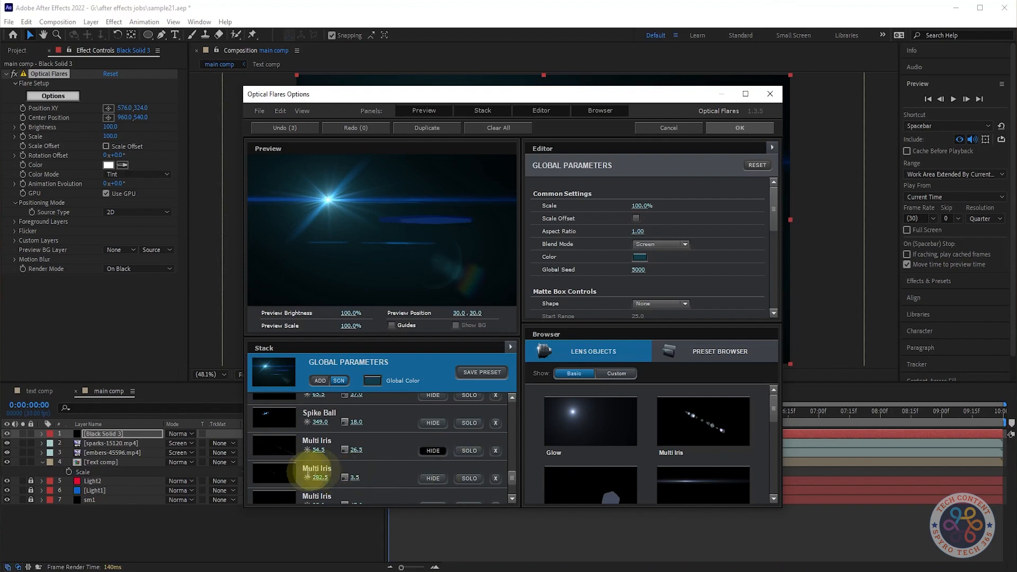
left_click(433, 478)
scroll(413, 471, "down", 3)
left_click(428, 467)
left_click(428, 494)
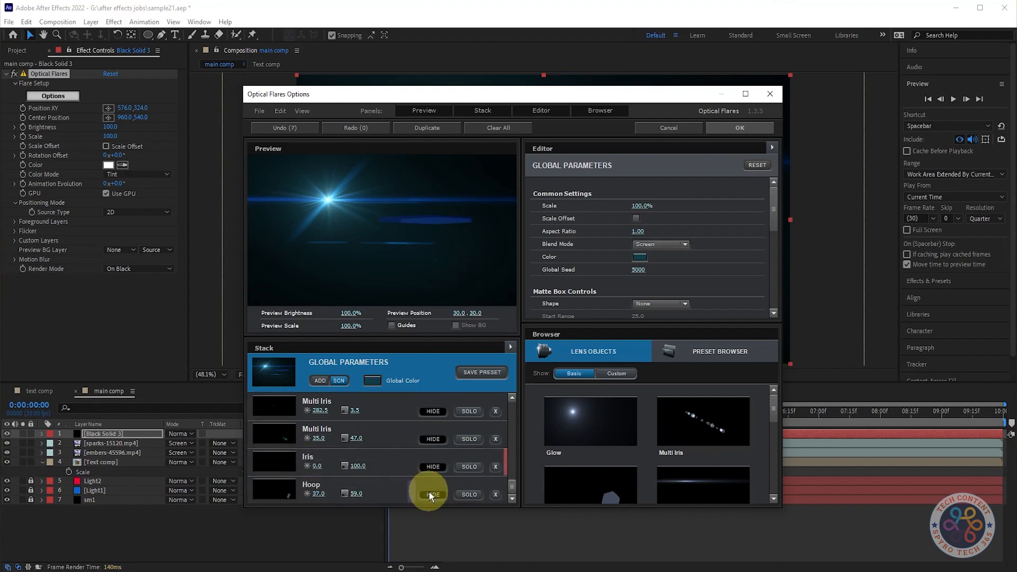
Hide the Iris objects with brightness 200 and 144, and test hiding the neighbouring objects in the flare stack
scroll(400, 447, "down", 3)
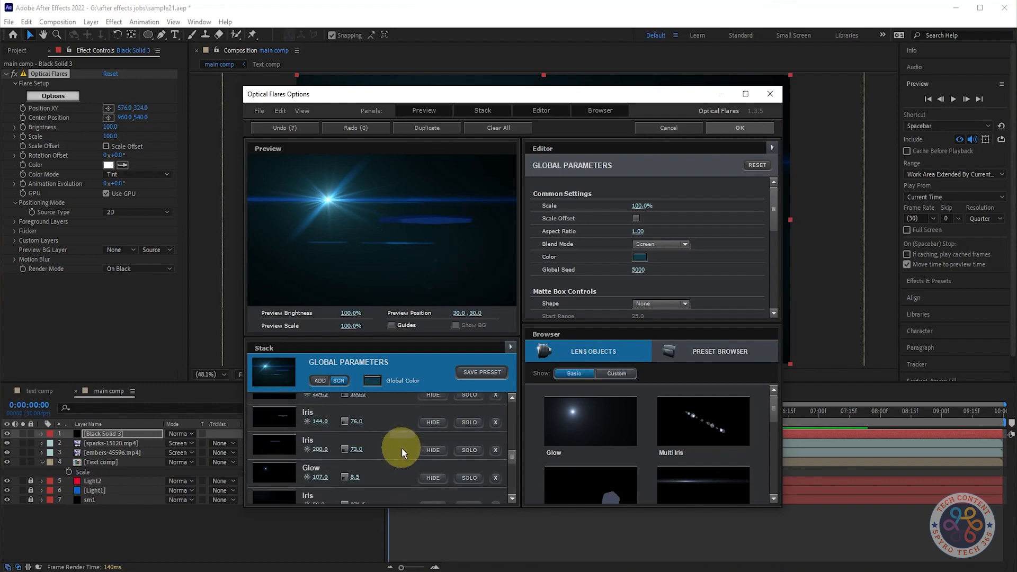
left_click(433, 450)
left_click(432, 422)
scroll(431, 413, "up", 3)
left_click(440, 444)
left_click(440, 420)
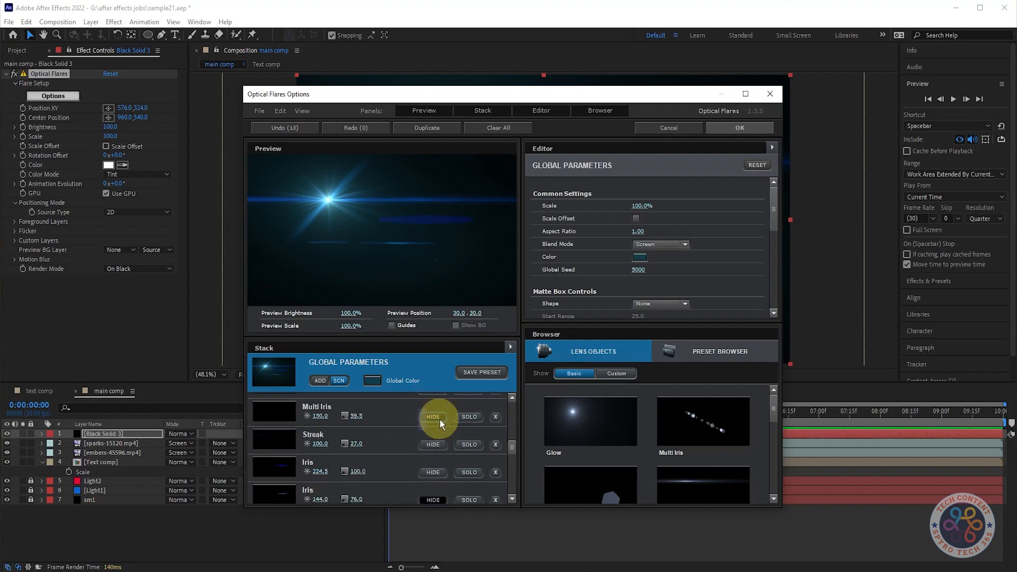
Test hiding the objects higher up in the flare stack, then accept the edited flare
scroll(430, 437, "up", 3)
left_click(437, 414)
scroll(423, 424, "up", 2)
left_click(432, 429)
scroll(432, 427, "up", 2)
left_click(422, 412)
scroll(421, 424, "down", 5)
scroll(413, 474, "up", 3)
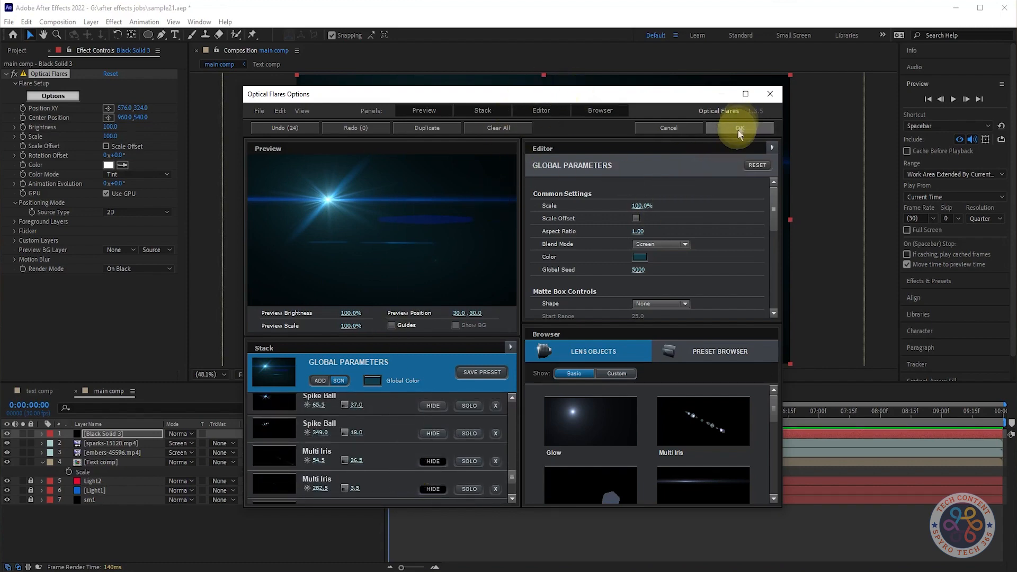
left_click(740, 129)
Set the flare solid's blend mode to Lighter Color and its Optical Flares brightness to 79
left_click(181, 433)
left_click(236, 220)
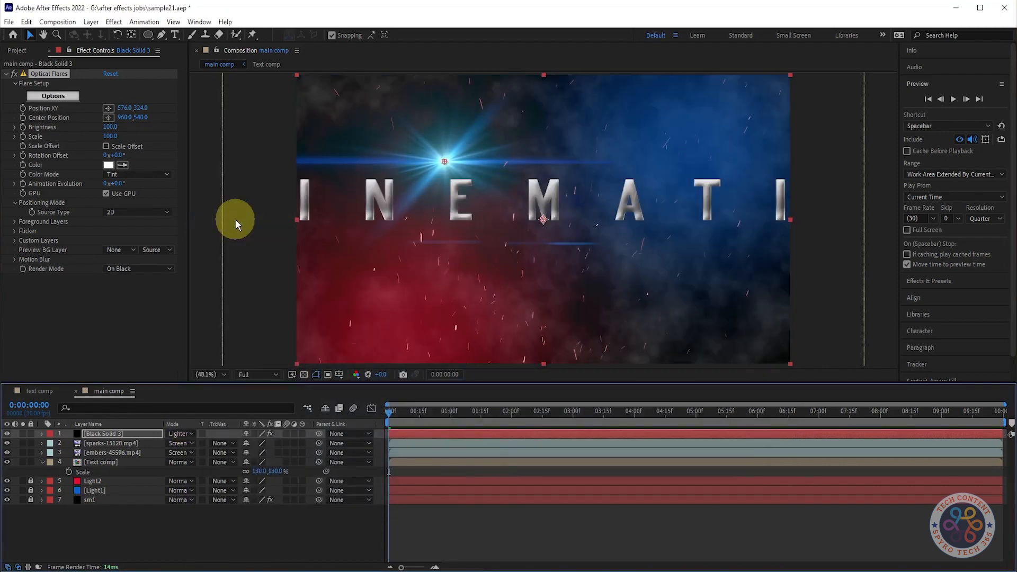
mouse_move(110, 126)
left_mouse_down()
mouse_move(87, 125)
mouse_move(96, 127)
left_mouse_up()
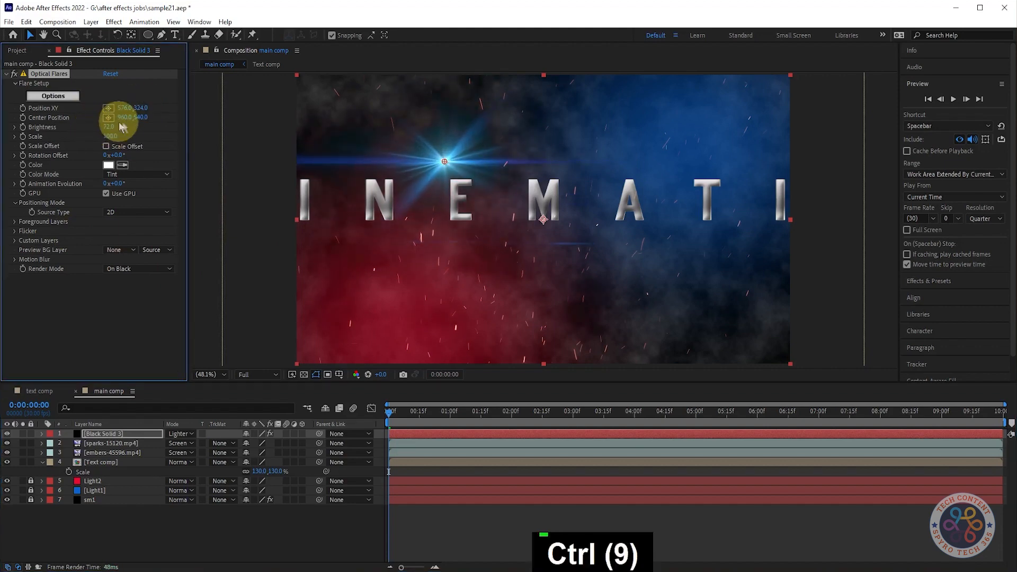
Position the flare at 315, 586 below the title and preview the composition
left_click_drag(152, 109, 130, 268)
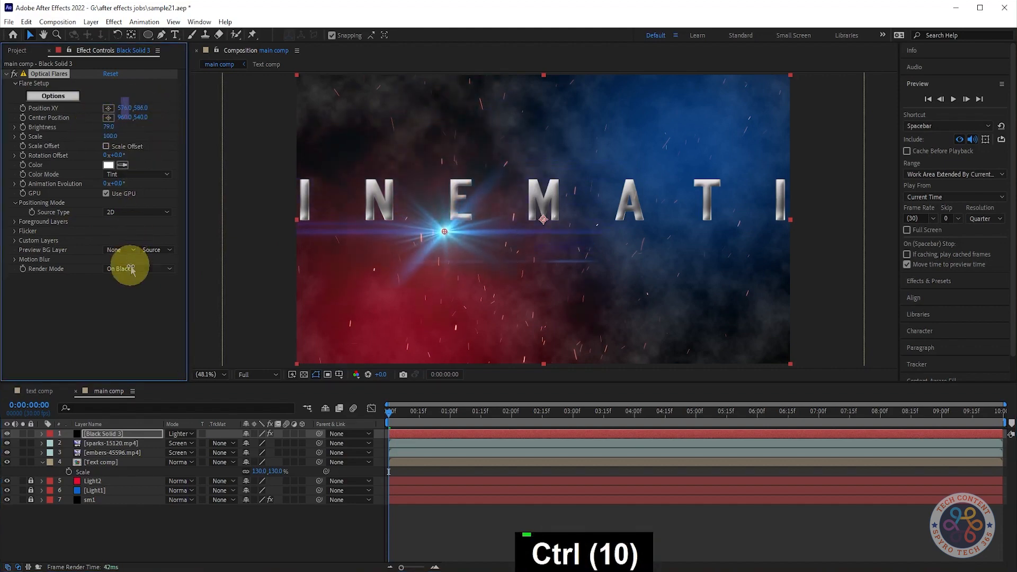
left_click_drag(50, 108, 21, 113)
key("space")
key("space")
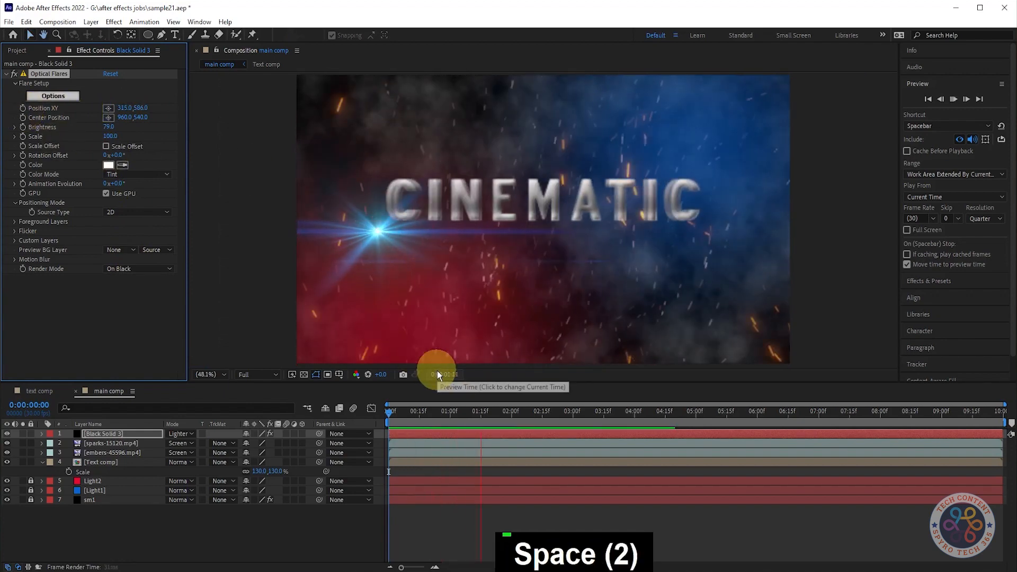
Try pink and blue tints for the flare, then set its color to red EE0723
left_click(109, 165)
left_click(167, 185)
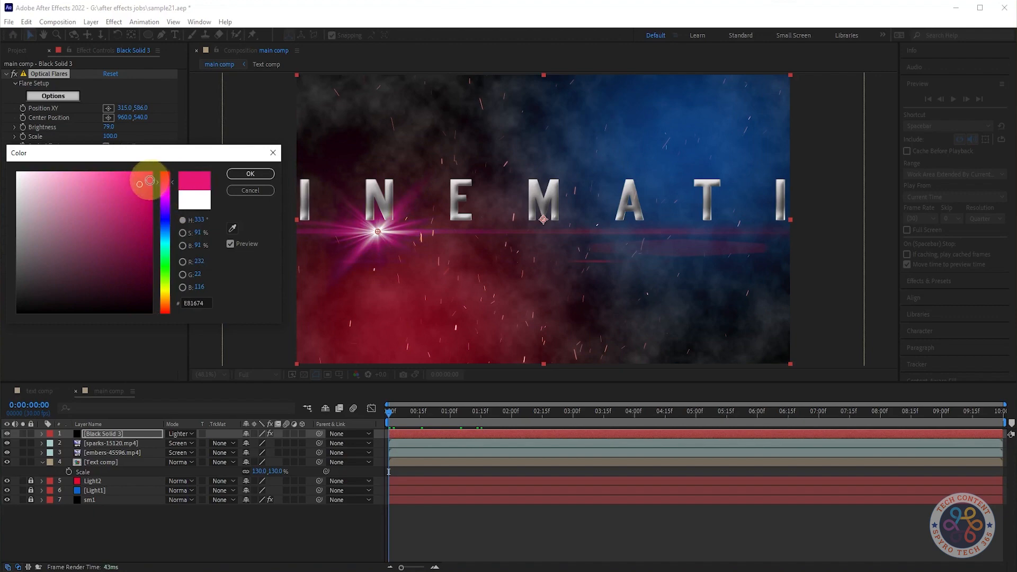
left_click(164, 222)
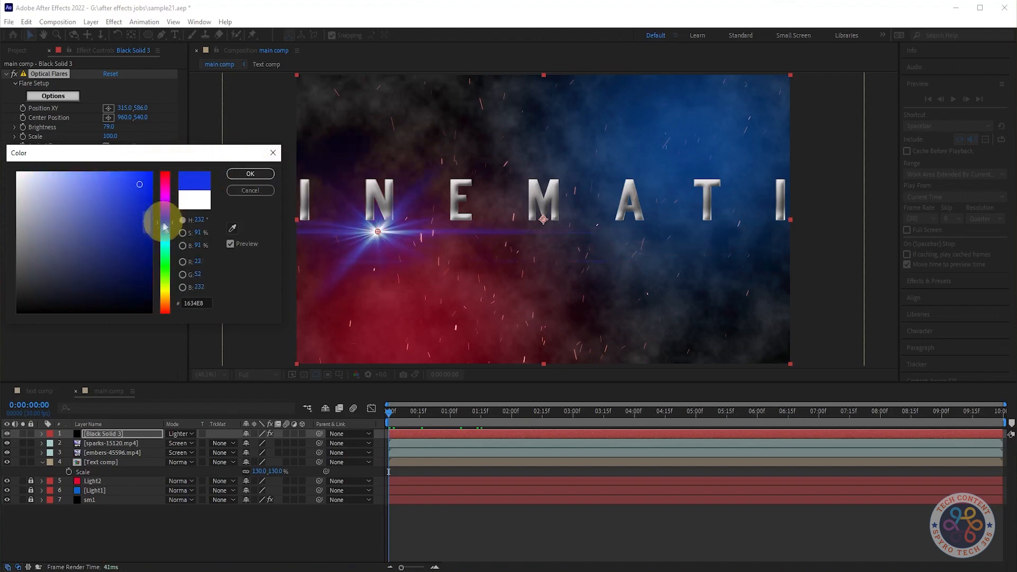
left_click(167, 179)
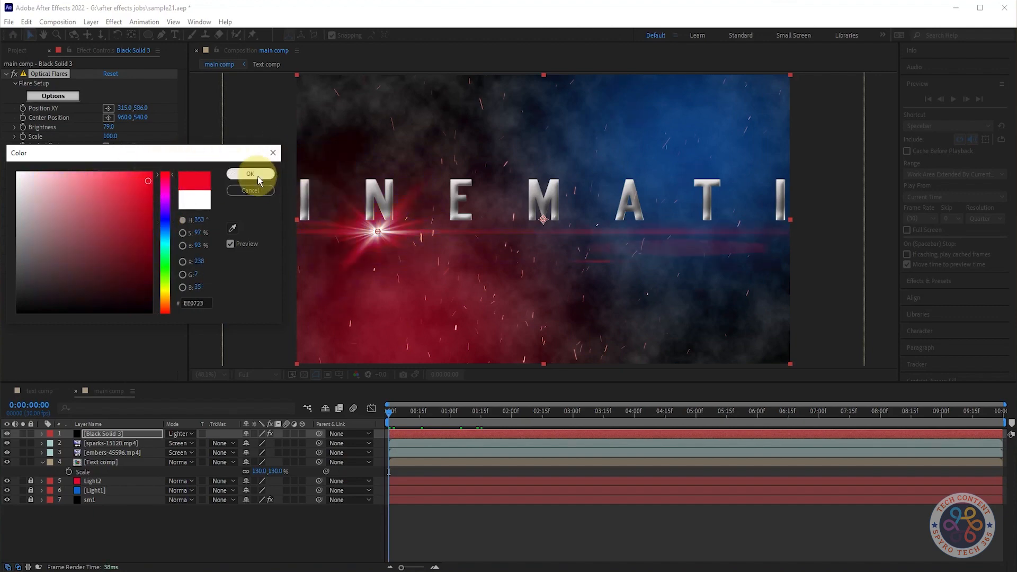
left_click(250, 173)
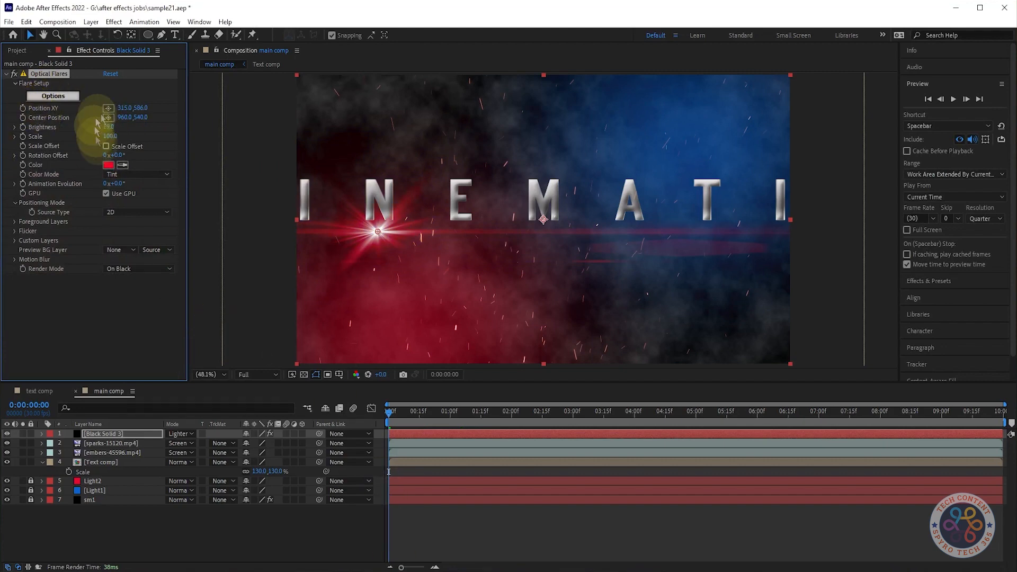
Keyframe the flare's Position XY from -318, 586 at the start to 2949, 586 at 0:00:03:15
left_click_drag(125, 108, 5, 117)
left_click_drag(95, 107, 159, 107)
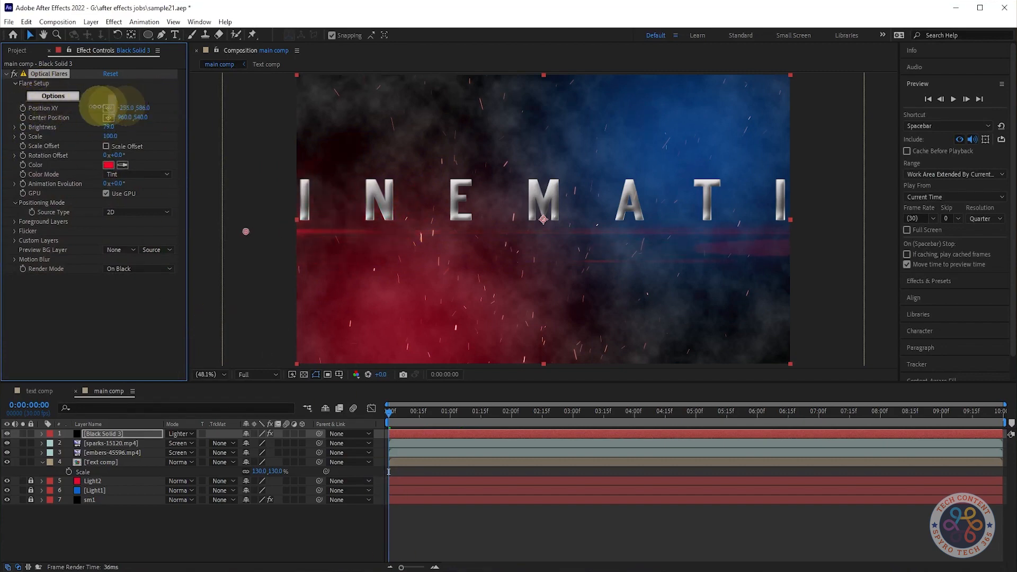
left_click_drag(68, 111, 52, 131)
left_click_drag(389, 418, 604, 416)
left_click_drag(127, 108, 250, 132)
left_click(133, 109)
left_click_drag(53, 108, 798, 112)
left_click_drag(457, 152, 642, 154)
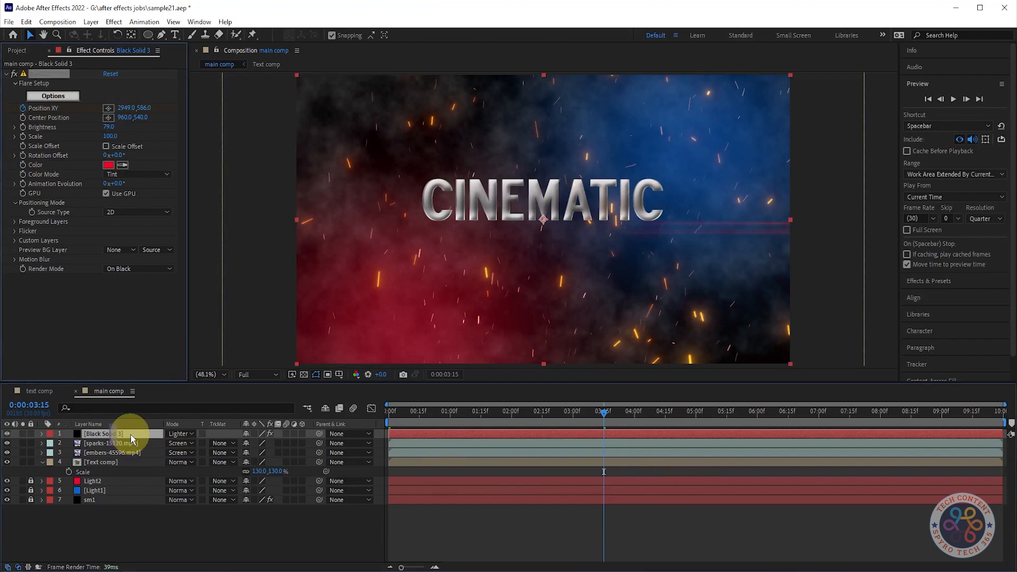
Apply Easy Ease to the flare's two Position XY keyframes and preview the sweep
left_click(132, 437)
key("u")
key("F9")
key("space")
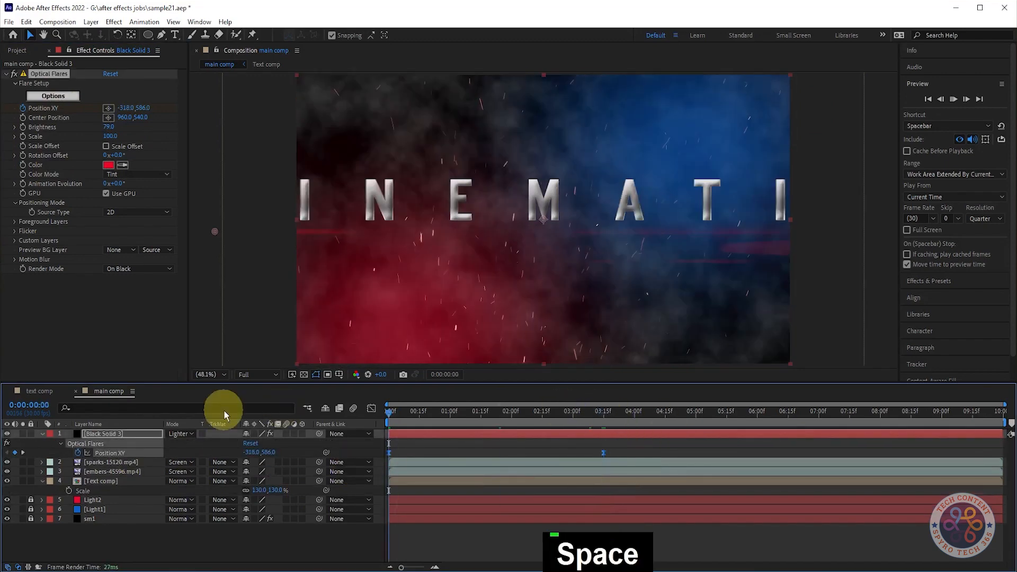
key("space")
Set the flare's Brightness to 110 and its starting Position XY to -318, 565, then preview the sweep
mouse_move(109, 127)
left_mouse_down()
mouse_move(215, 117)
mouse_move(113, 127)
left_mouse_up()
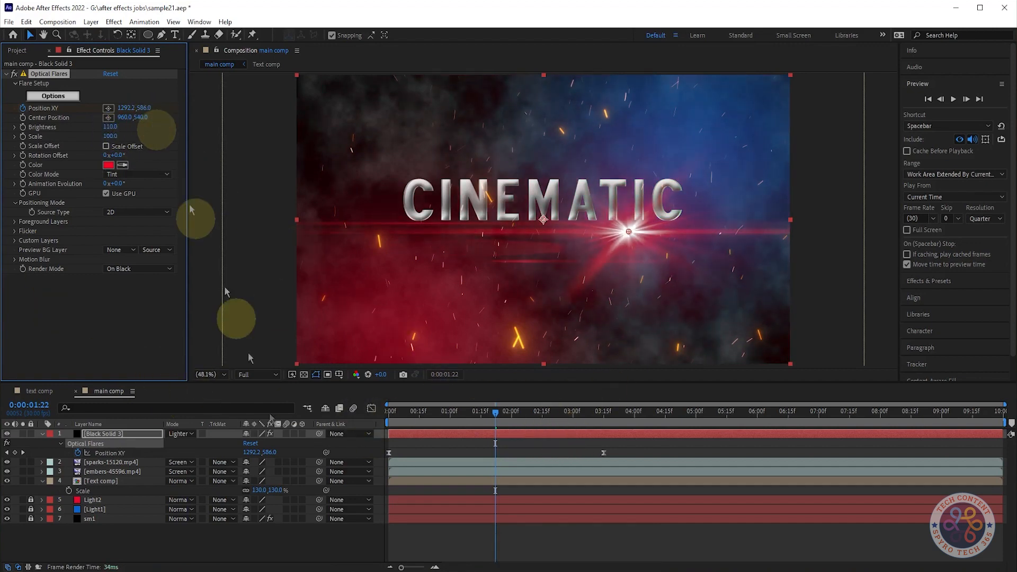
left_click(610, 233)
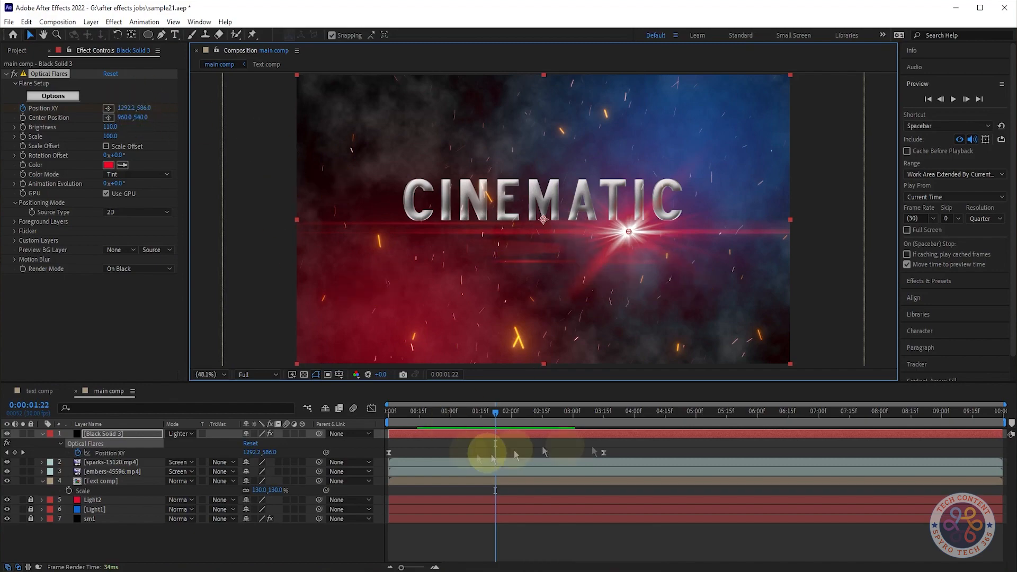
left_click_drag(358, 408, 390, 416)
left_click_drag(142, 110, 147, 87)
left_click_drag(428, 450, 390, 424)
key("space")
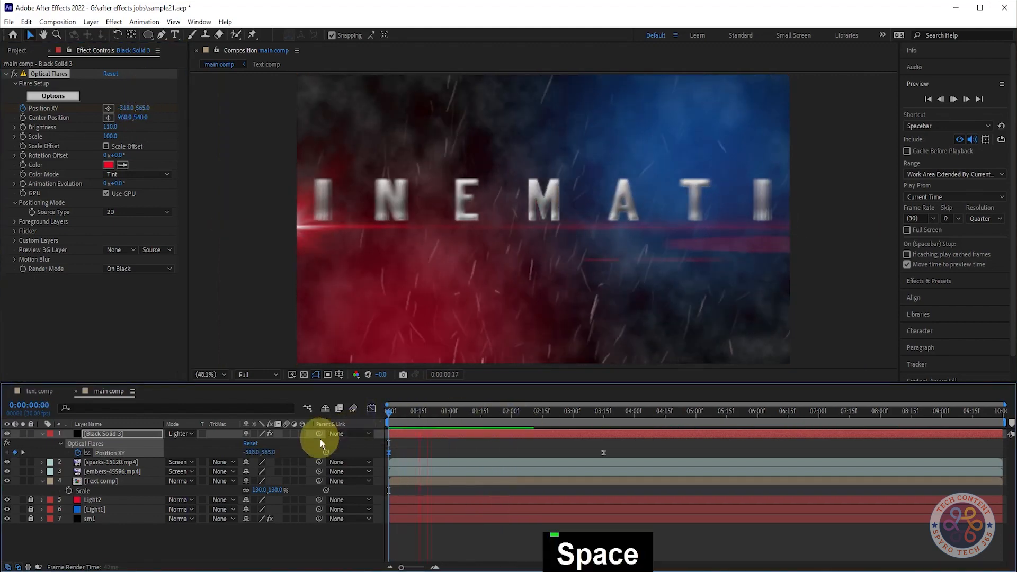
key("space")
Set the flare's Brightness to 80 and its Scale to 70
left_click_drag(129, 128, 113, 133)
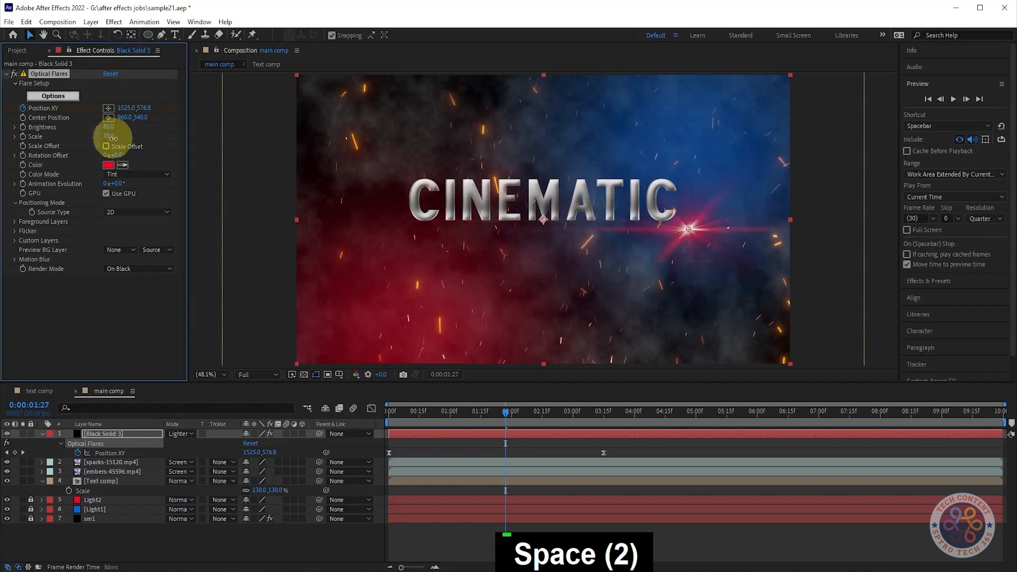
left_click(110, 137)
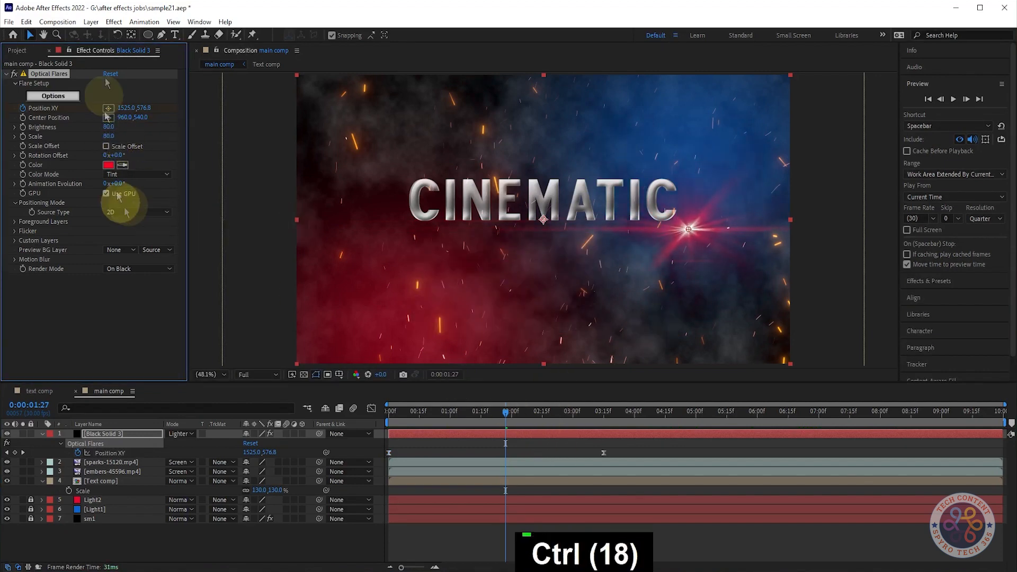
type("6")
key("BackSpace")
type("70")
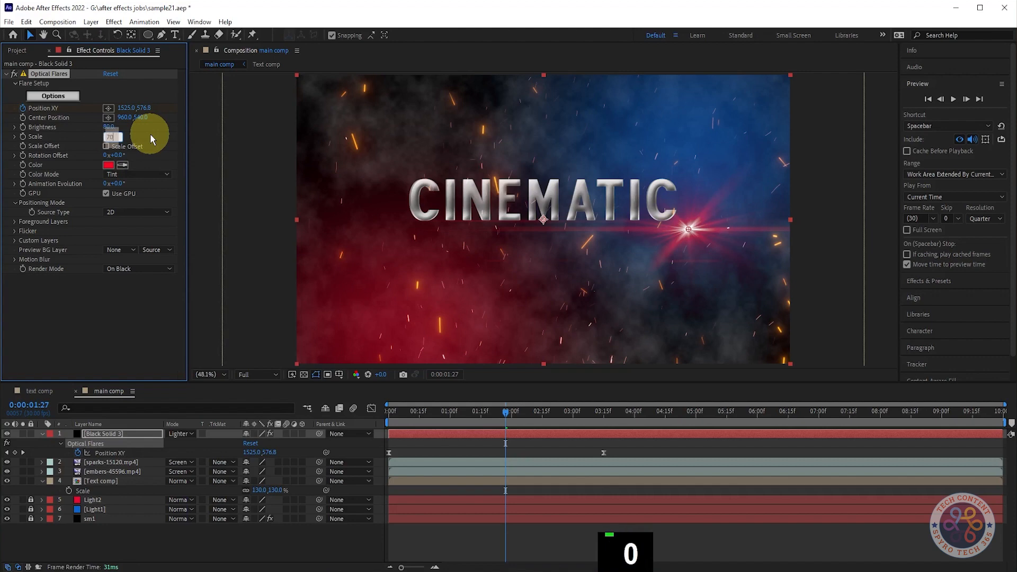
left_click(141, 324)
Preview the smaller flare, move its starting Position XY to -677, 565 and play the composition again
key("space")
key("space")
key("space")
key("space")
left_click_drag(509, 412, 313, 417)
key("space")
key("space")
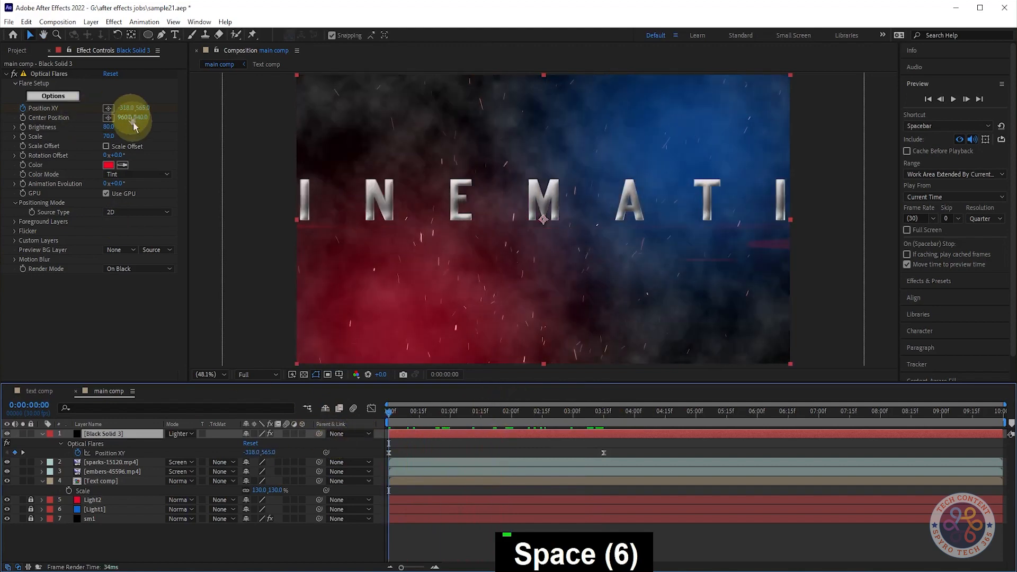
left_click_drag(134, 109, 5, 108)
key("space")
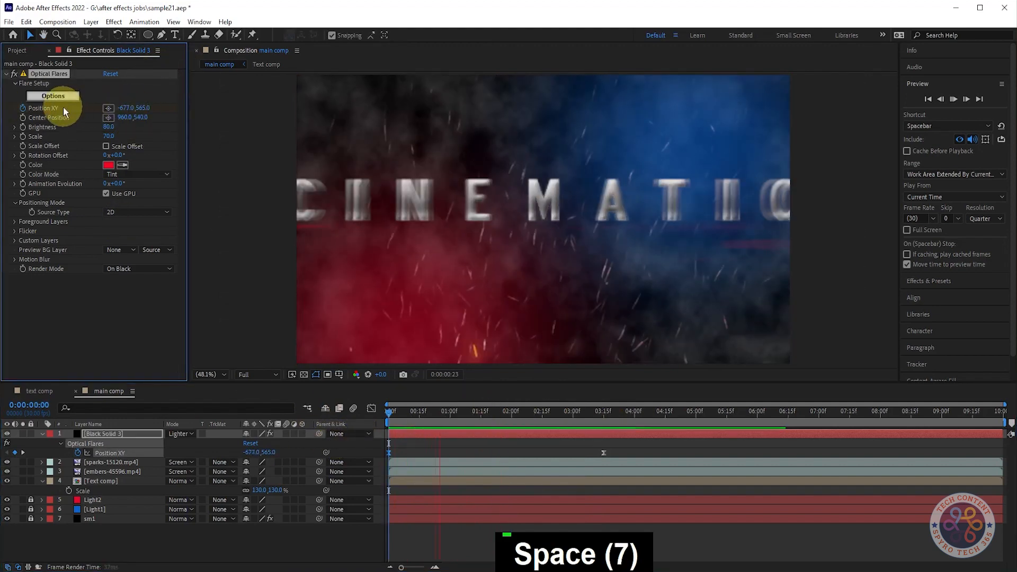
key("space")
Keyframe the flare's Brightness to fade from 80 to 0 at 0:00:03:15 and play it back
mouse_move(586, 409)
left_mouse_down()
mouse_move(576, 424)
mouse_move(605, 427)
mouse_move(502, 420)
mouse_move(601, 414)
left_mouse_up()
left_click(438, 454)
left_click(113, 127)
type("0")
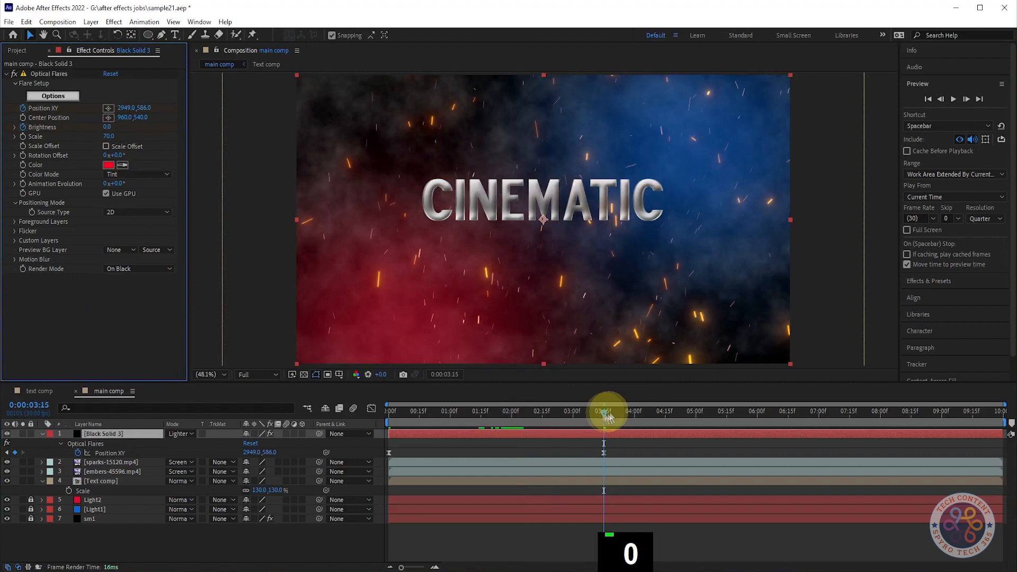
key("space")
key("space")
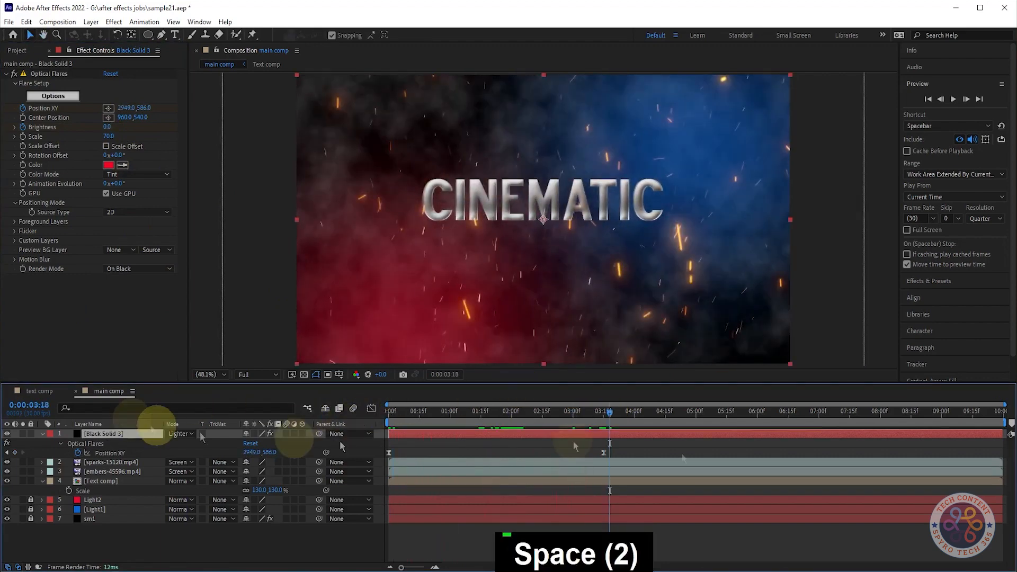
Reshape the flare's Position XY speed graph so the motion peaks early and slows down gradually, then preview it
left_click(110, 452)
left_click(372, 408)
left_click(494, 537)
key("space")
key("space")
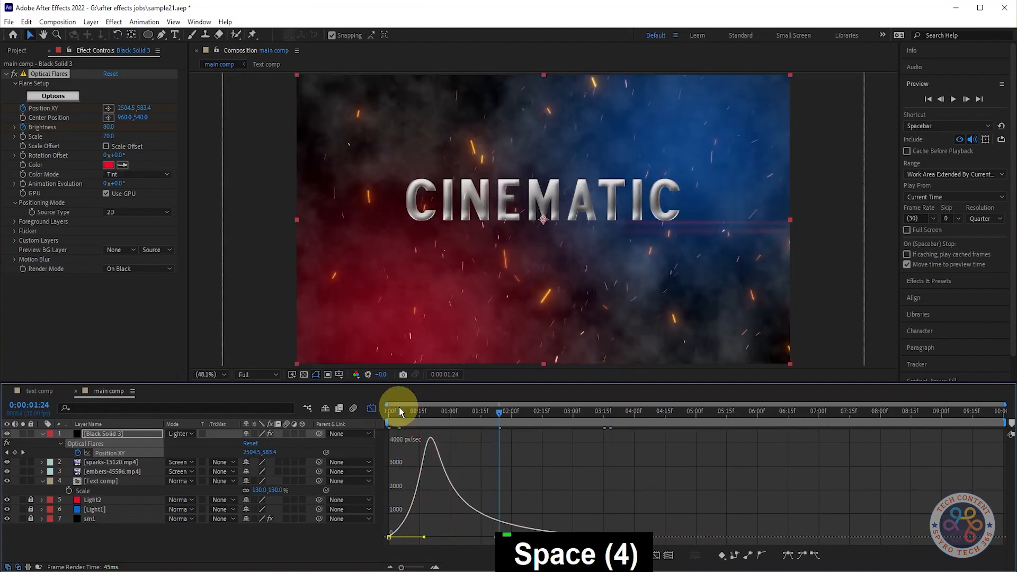
key("space")
key("space")
left_click(371, 408)
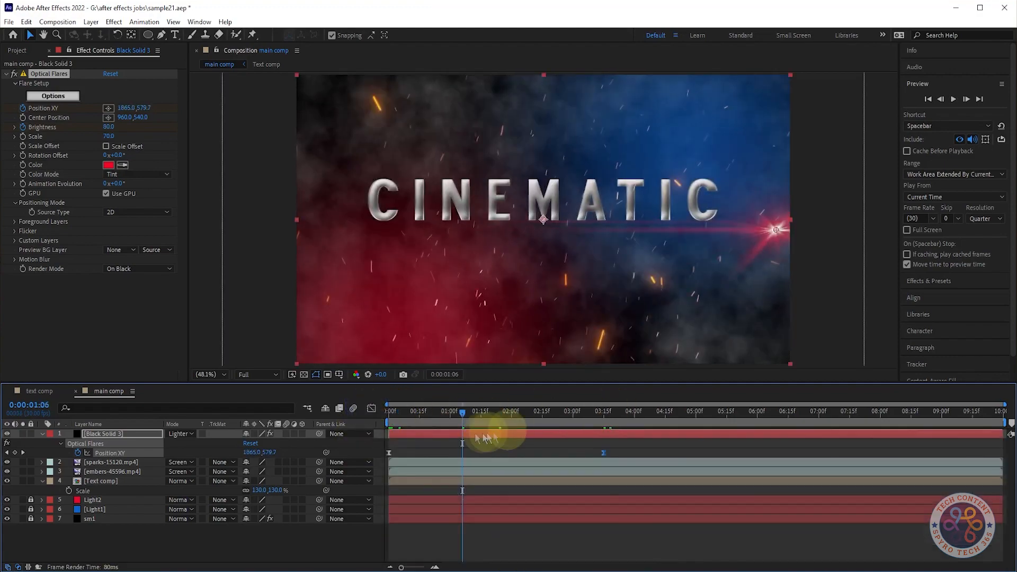
left_click_drag(641, 437, 600, 441)
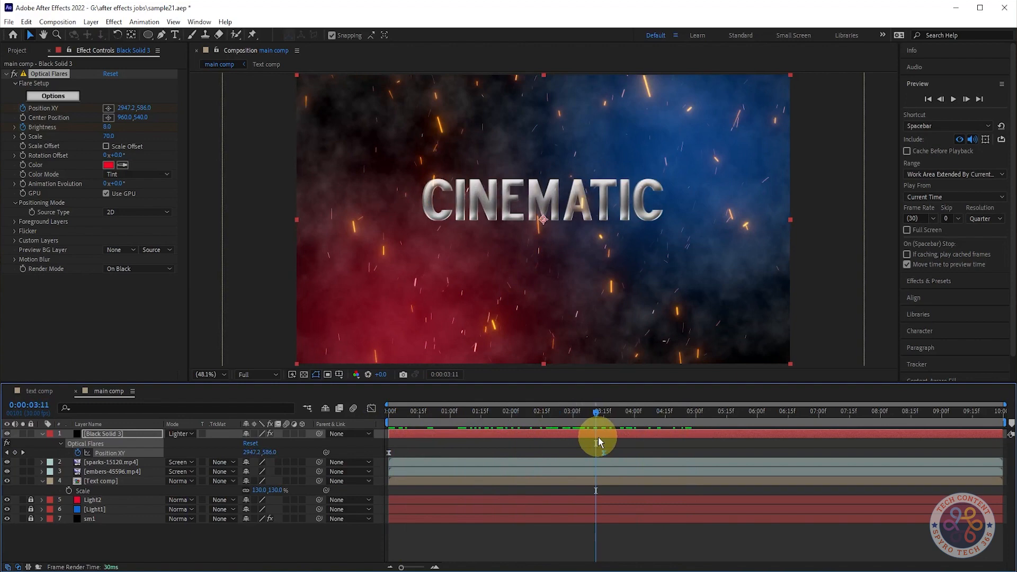
Look through the flare clips in the pro1 folder and add OF_UP.mov as the top layer of main comp
left_click(17, 50)
left_click(6, 161)
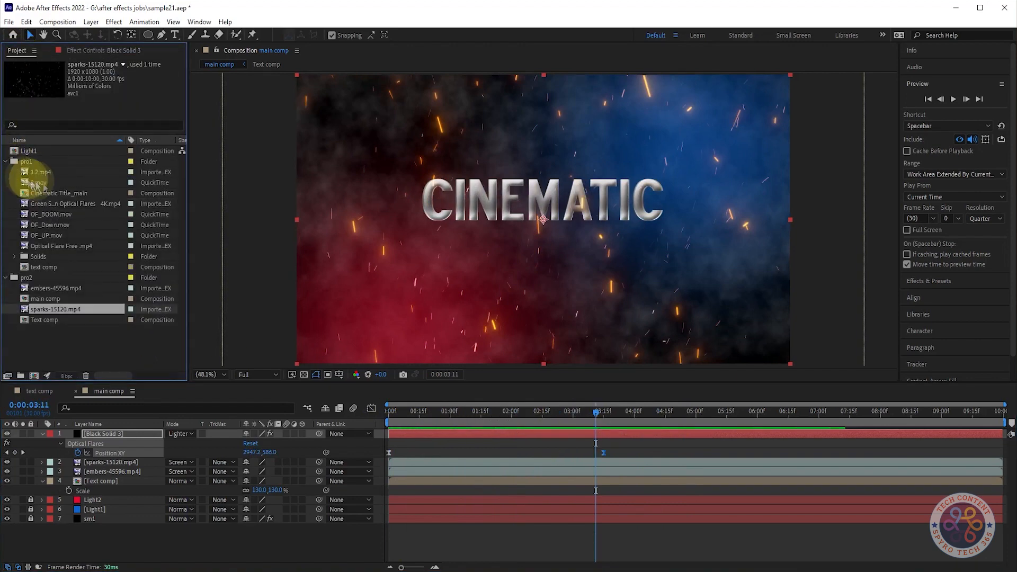
left_click(65, 215)
left_click(56, 247)
left_click(6, 162)
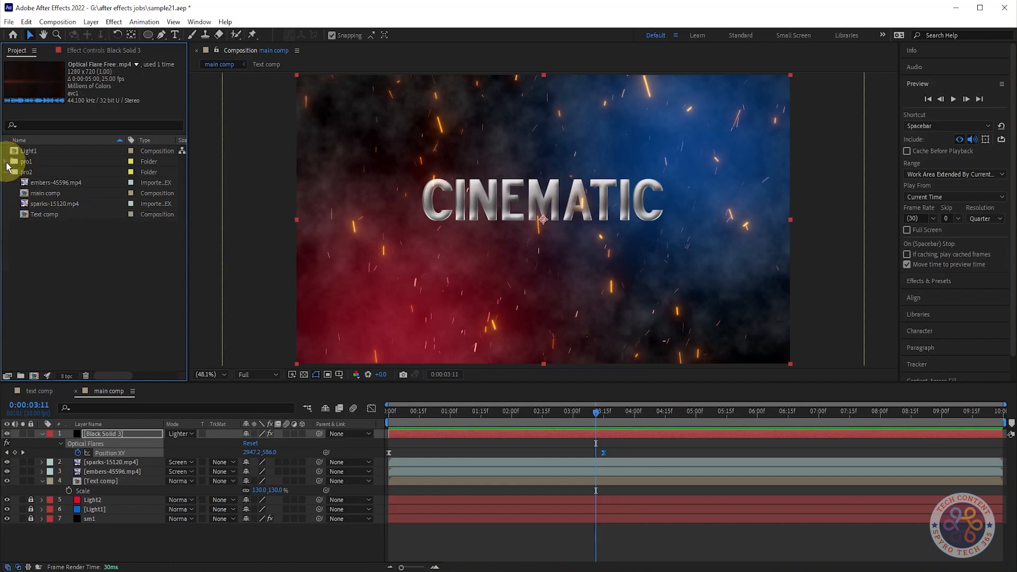
left_click(5, 161)
left_click_drag(53, 238, 113, 431)
Set the OF_UP.mov layer's blend mode to Add and preview the composition
left_click(179, 434)
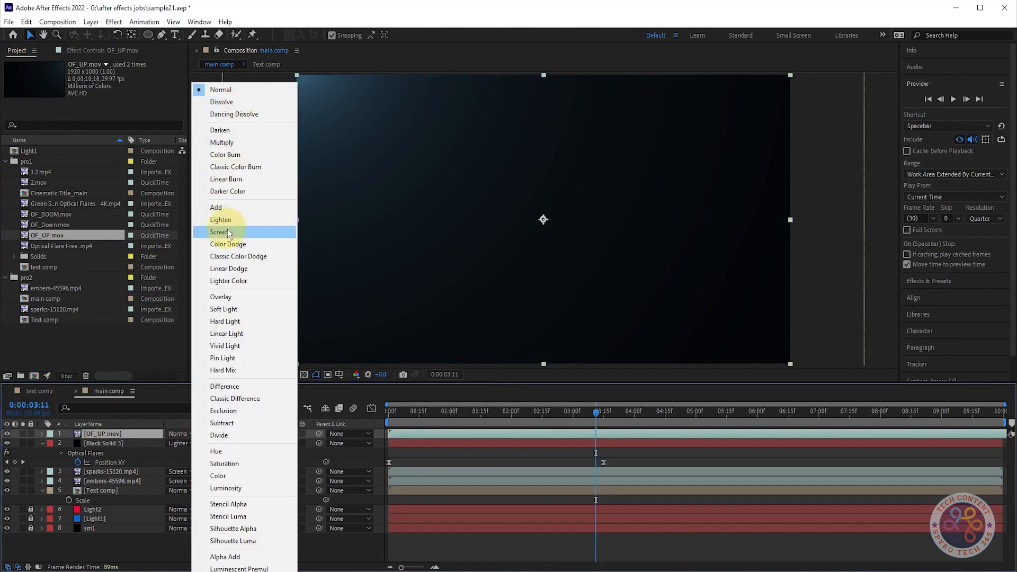
left_click(215, 207)
key("space")
key("space")
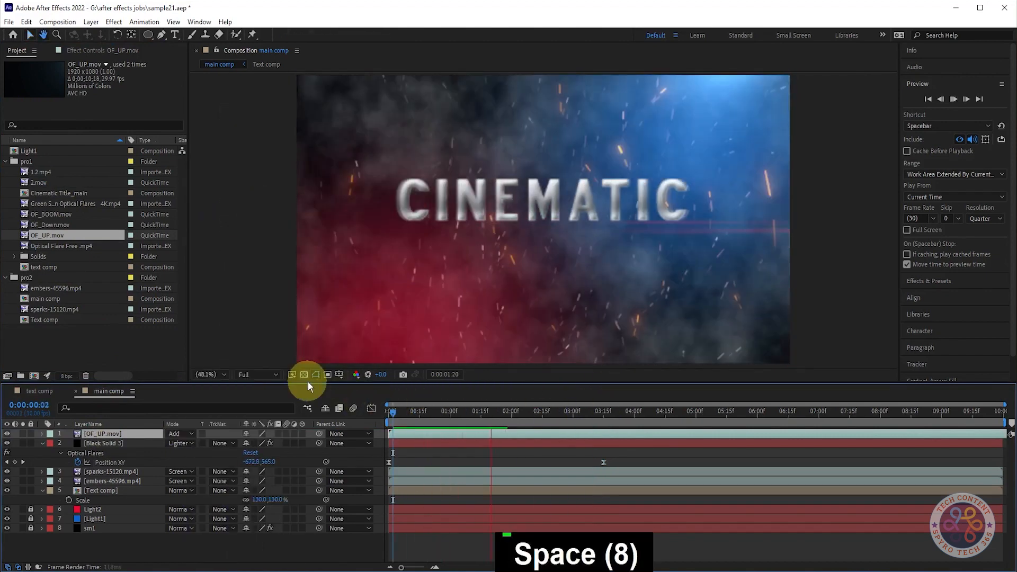
key("space")
key("space")
Find the color presets and apply Colorize - gold dip to the Text comp layer
left_click(42, 443)
left_click(101, 471)
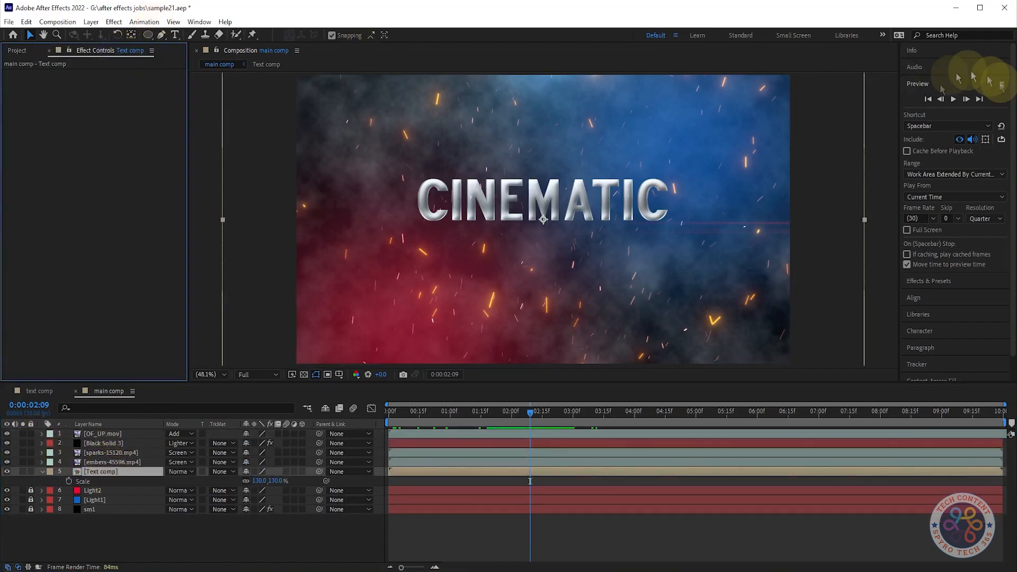
left_click(933, 282)
type("color")
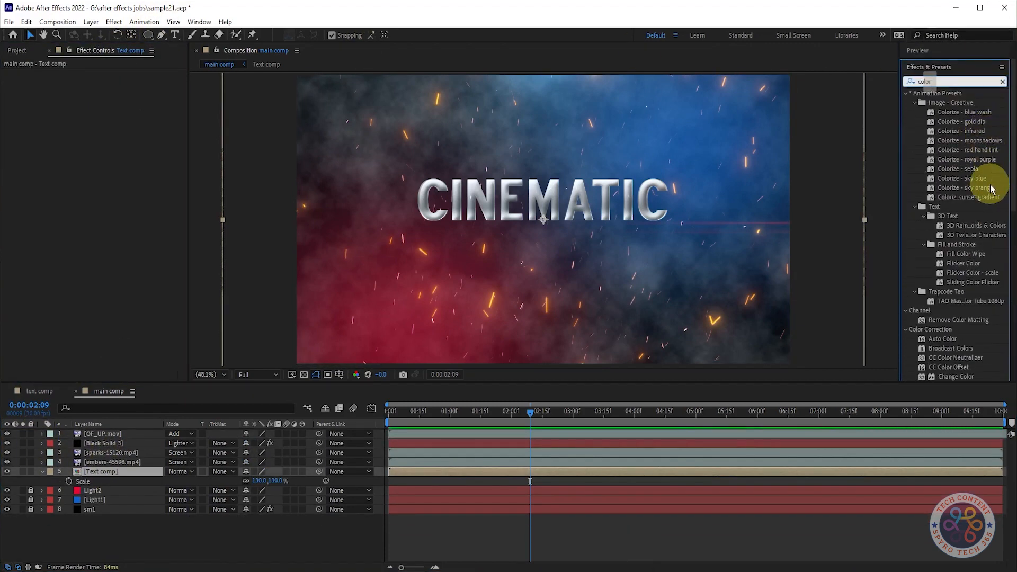
left_click_drag(978, 127, 104, 472)
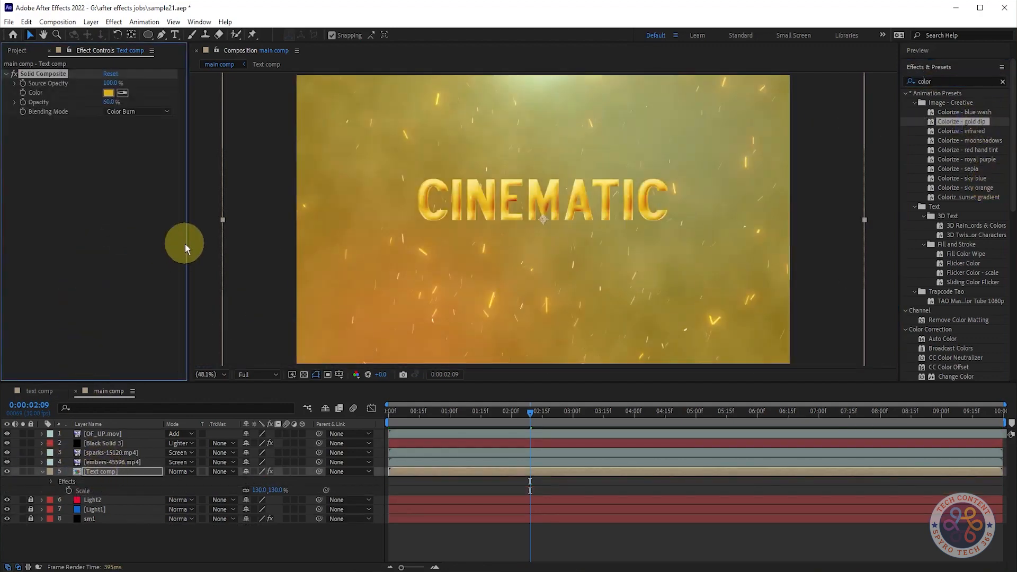
Try the Add, Hard Light, Difference, Normal and Overlay blending modes on the Text comp's Solid Composite effect
left_click(135, 111)
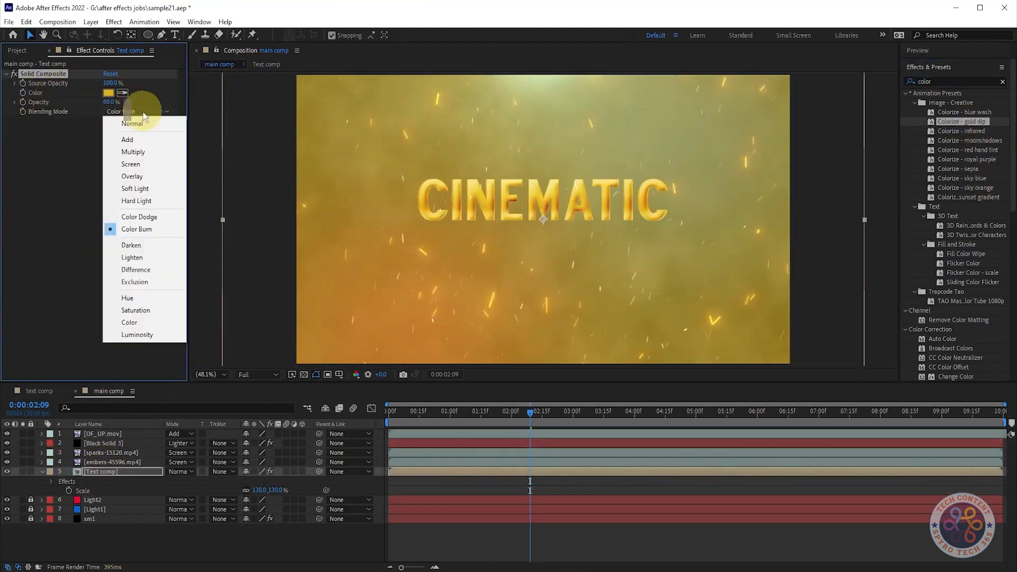
left_click(138, 139)
left_click(135, 111)
left_click(136, 200)
left_click(135, 111)
left_click(135, 139)
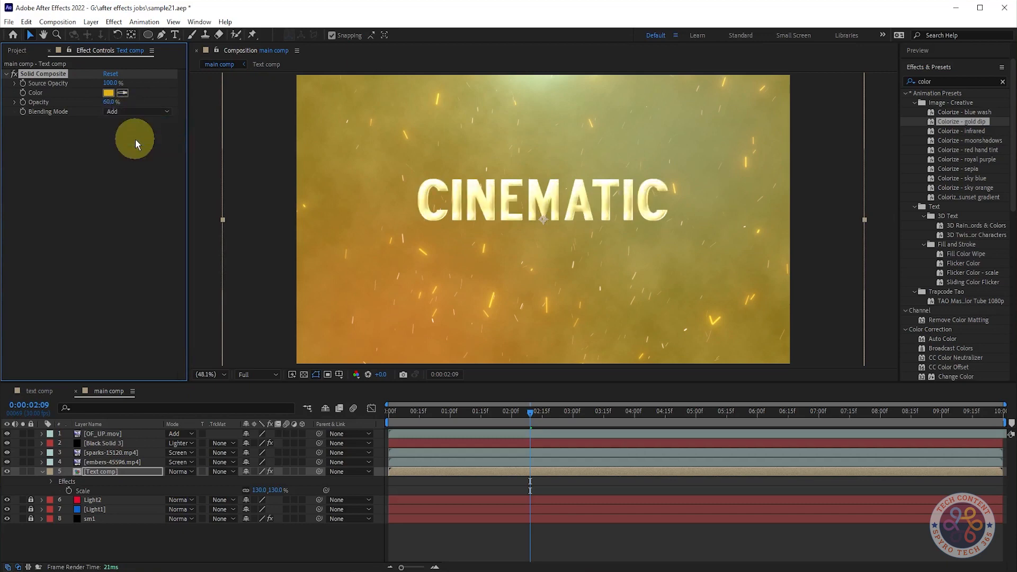
left_click(135, 111)
left_click(136, 270)
left_click(135, 111)
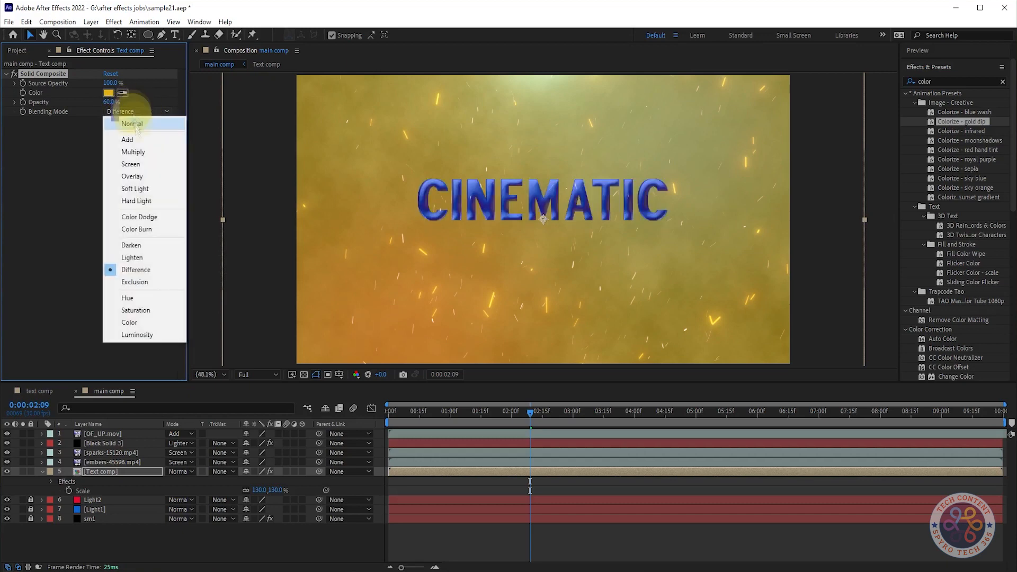
left_click(132, 123)
left_click(132, 112)
left_click(145, 180)
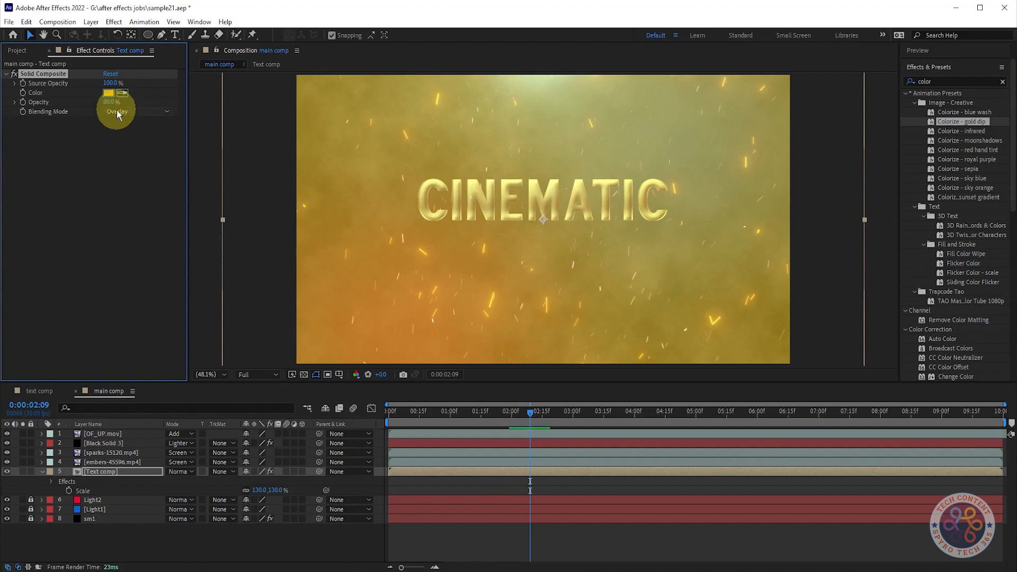
Try a different blend mode on the Text comp layer, undo it and delete the Solid Composite effect
left_click(176, 471)
left_click(244, 227)
key("ctrl+z")
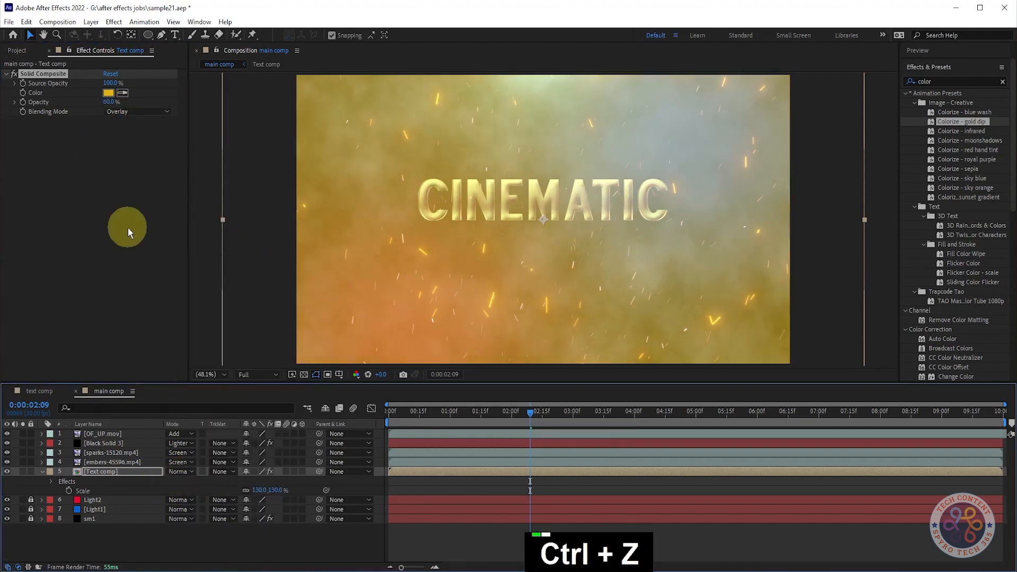
key("End")
key("Delete")
Try the Colorize - sky blue and Colorize - sunset gradient presets on the Text comp layer, undoing each one
left_click_drag(961, 178, 113, 471)
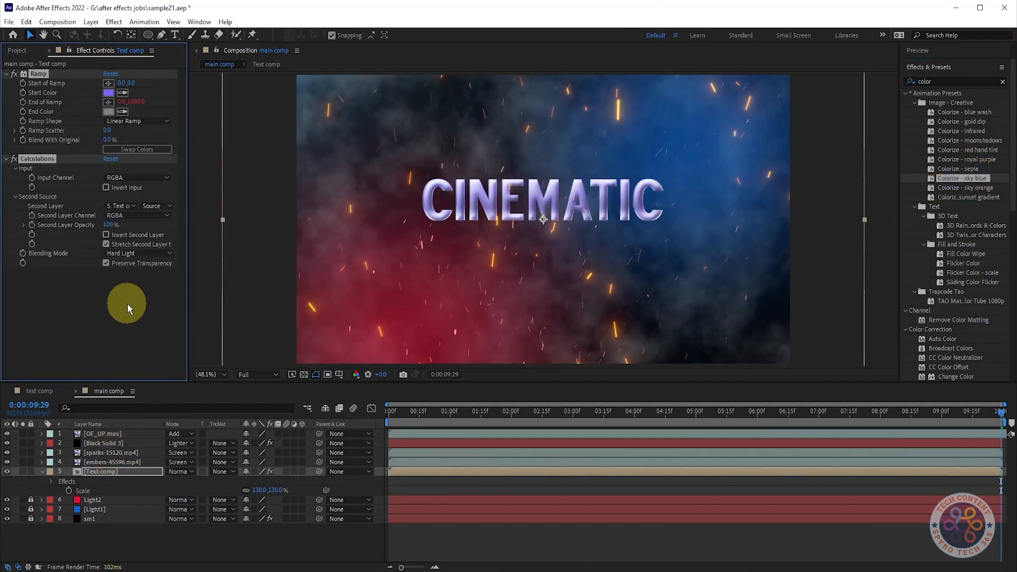
key("space")
key("space")
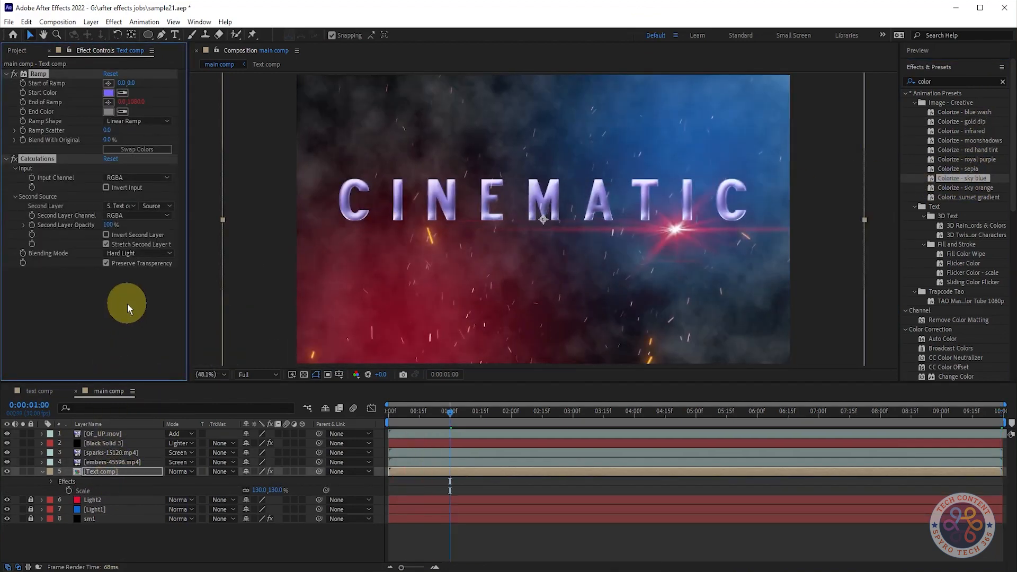
key("ctrl+z")
left_click_drag(992, 198, 146, 479)
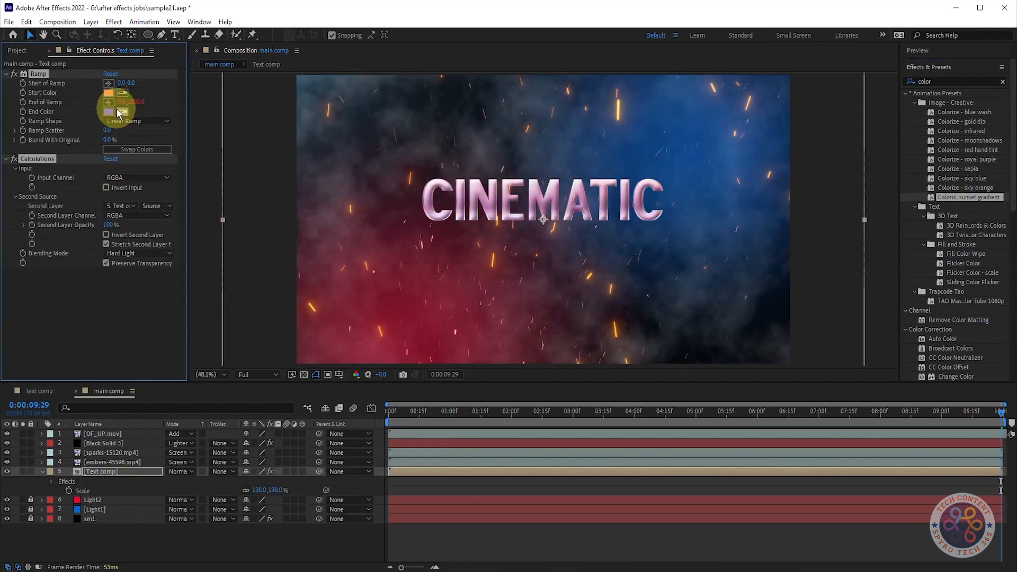
key("ctrl+z")
Widen the effects list, try the 4-Color Gradient effect on the Text comp layer and undo it
left_click_drag(899, 209, 822, 205)
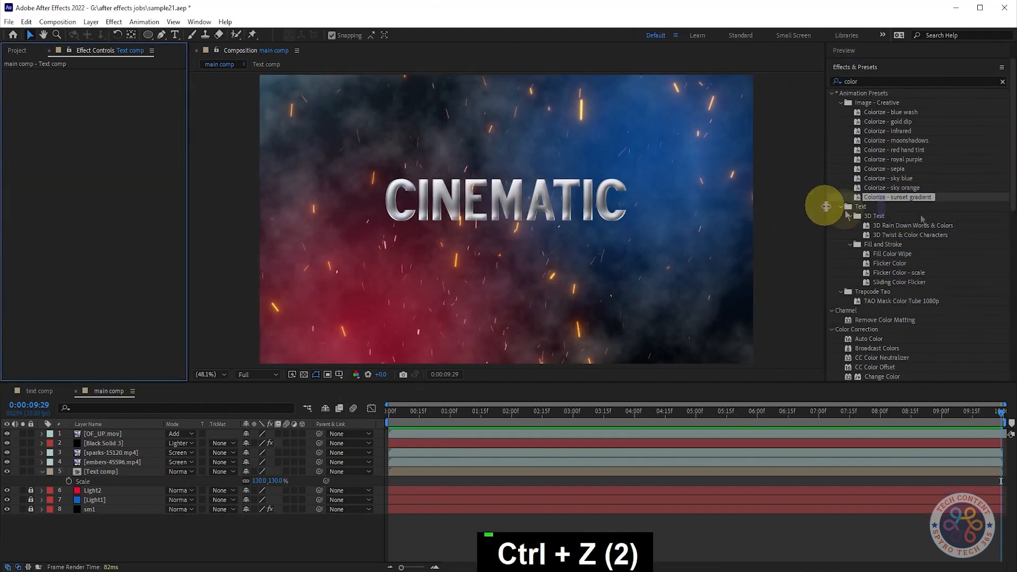
scroll(968, 224, "down", 8)
scroll(967, 234, "down", 4)
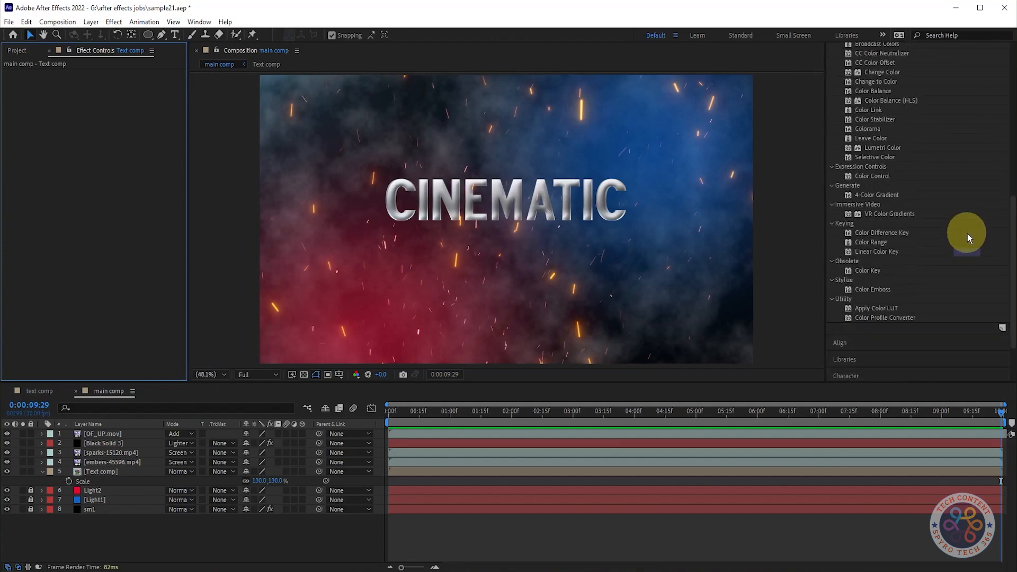
left_click_drag(877, 229, 121, 479)
key("ctrl+z")
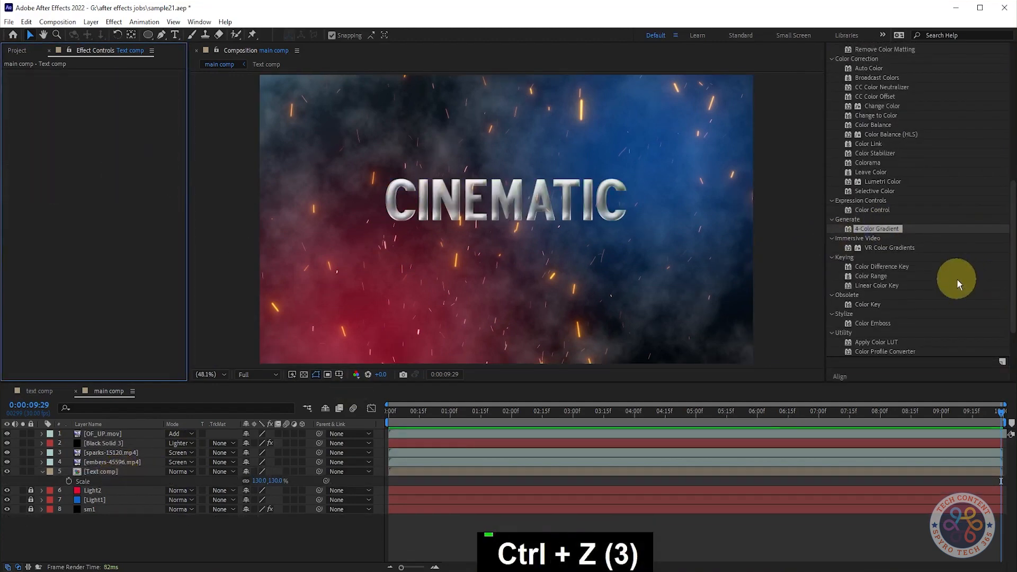
Try the Colorize - moonshadows preset on the Text comp layer and undo it
scroll(960, 306, "up", 12)
left_click(842, 137)
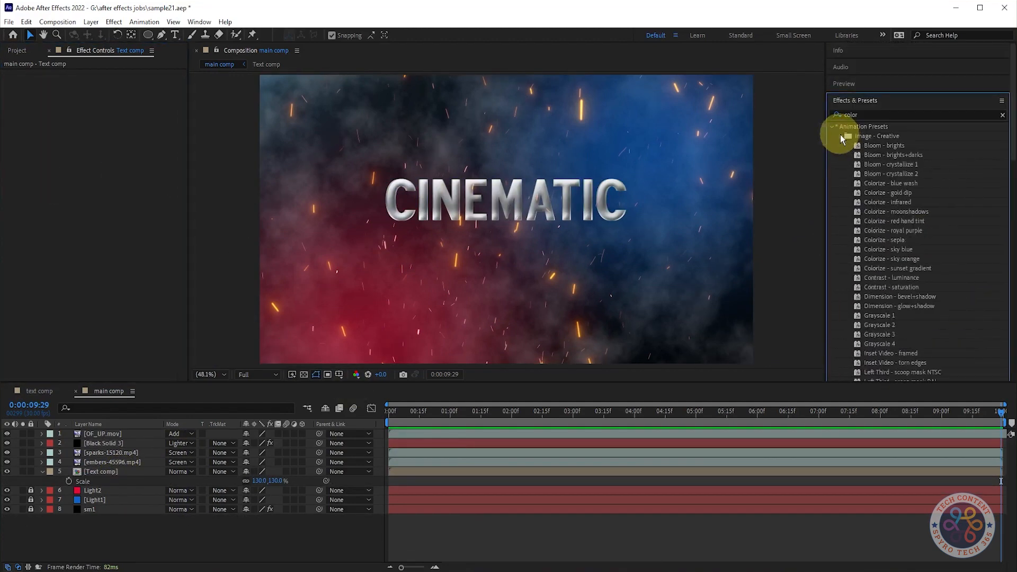
left_click_drag(907, 214, 376, 239)
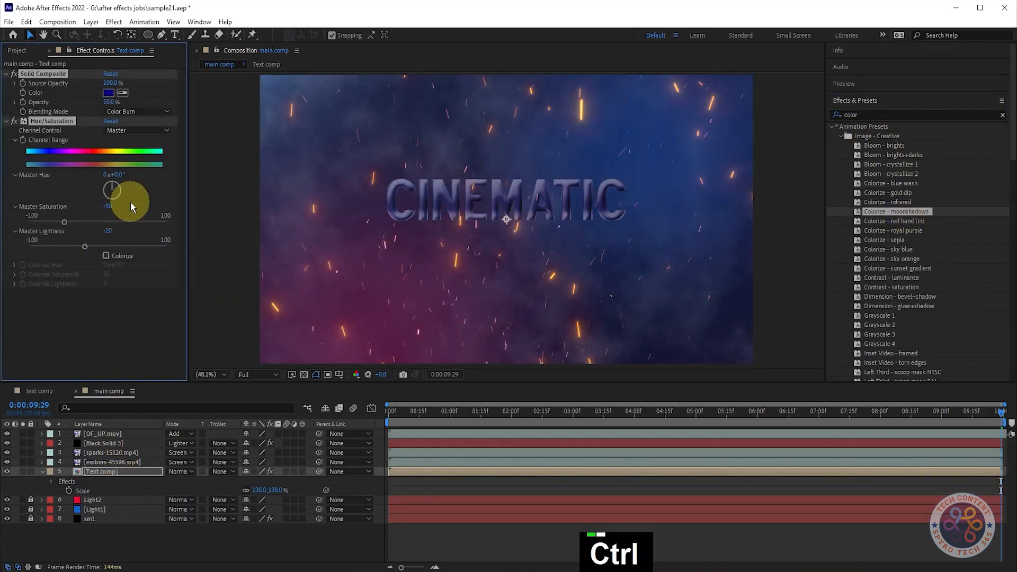
key("ctrl+z")
Try the Contrast - saturation preset on the Text comp layer with 100% second layer opacity, and delete its Calculations effect
scroll(959, 258, "down", 2)
left_click_drag(900, 253, 105, 458)
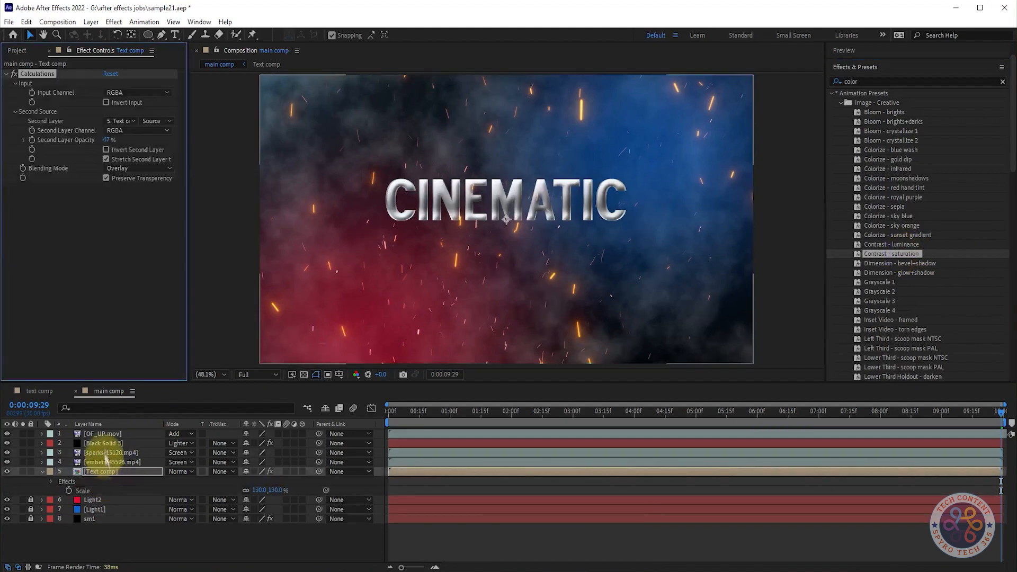
left_click(114, 92)
left_click(141, 95)
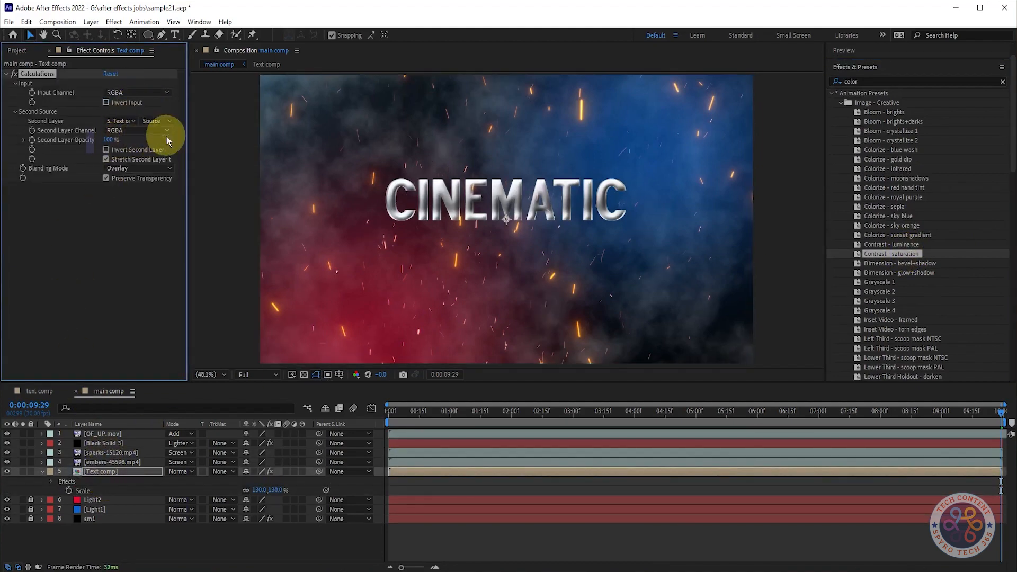
key("ctrl+z")
key("Delete")
Apply the Colorize - gold dip preset to the Text comp layer, try a different source opacity and undo it
scroll(936, 296, "down", 3)
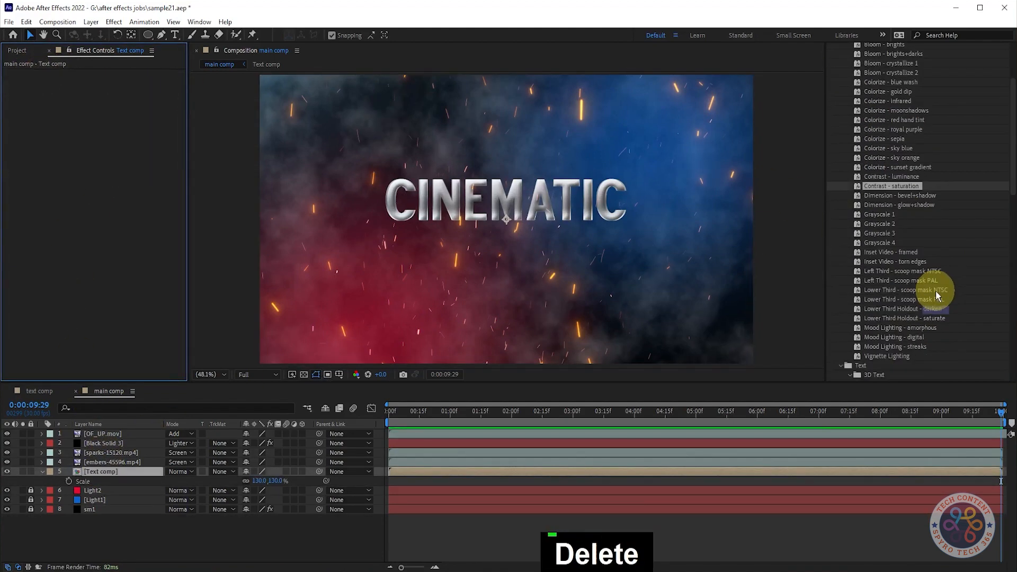
scroll(961, 305, "down", 3)
scroll(961, 305, "up", 6)
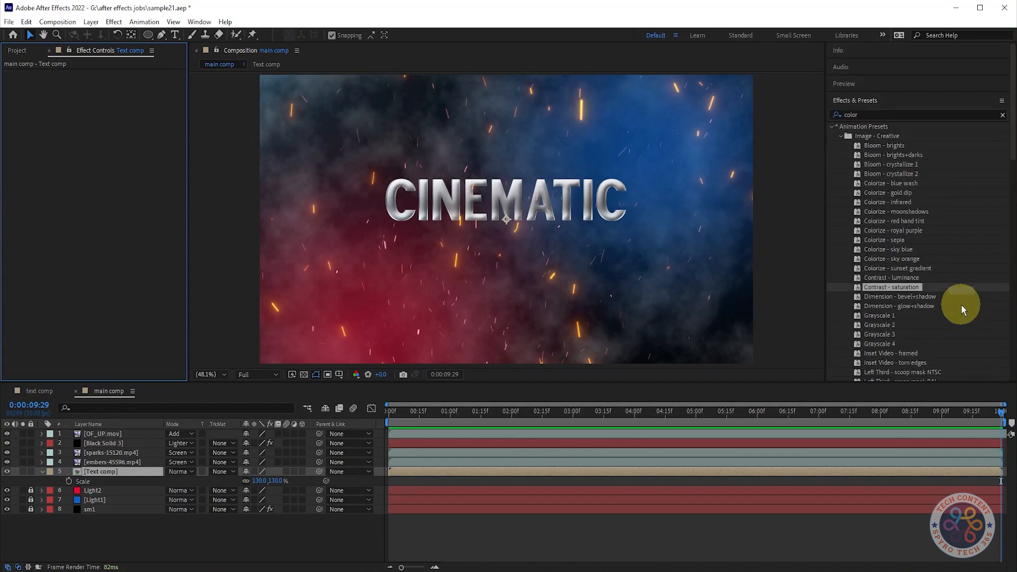
left_click_drag(888, 192, 124, 471)
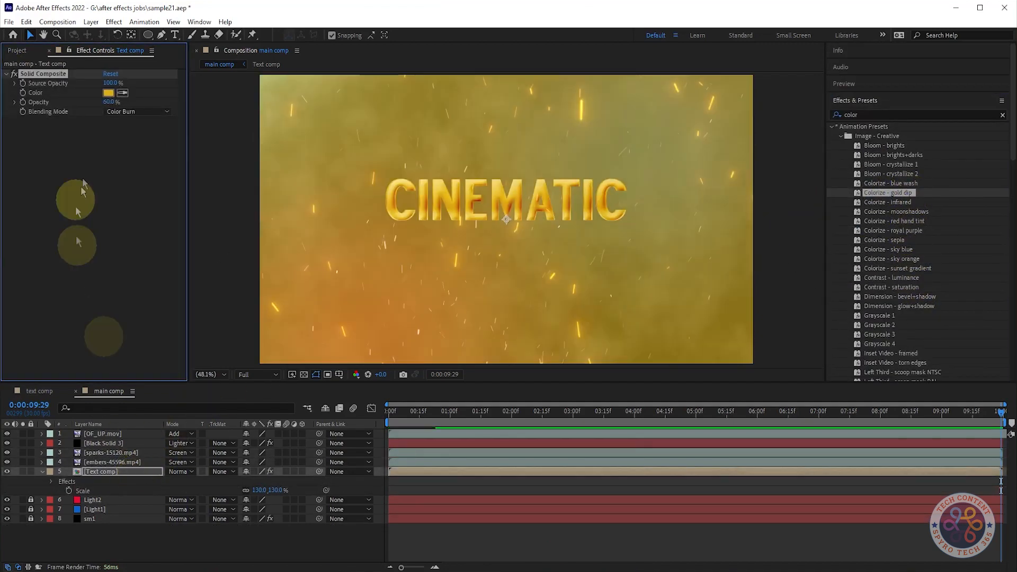
left_click(108, 93)
left_click(165, 198)
left_click(245, 189)
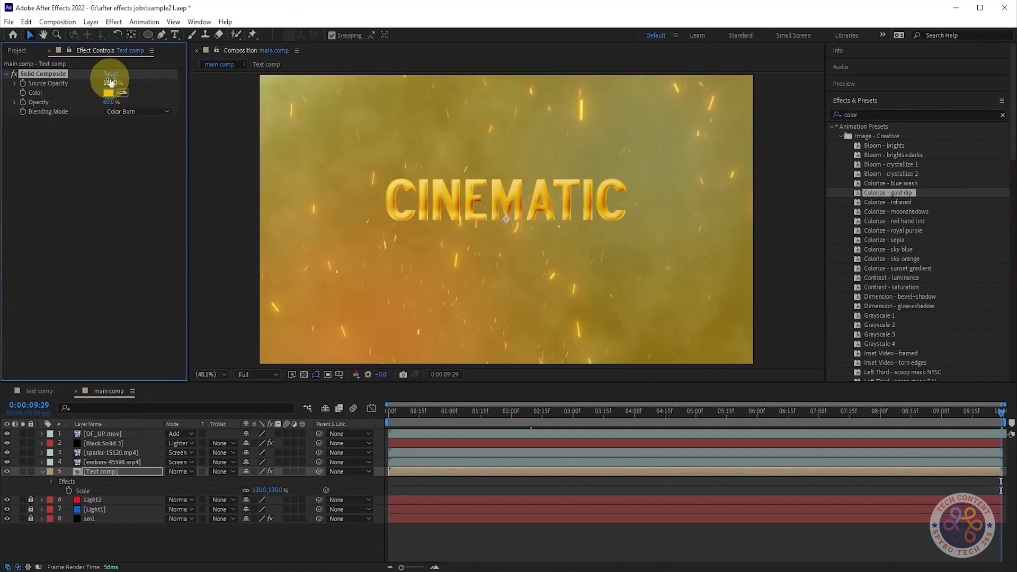
left_click_drag(114, 84, 79, 182)
key("ctrl+z")
Try other blending modes, including Exclusion, on the gold dip Solid Composite effect and delete the effect
left_click(138, 126)
left_click(141, 193)
left_click(138, 126)
left_click(142, 298)
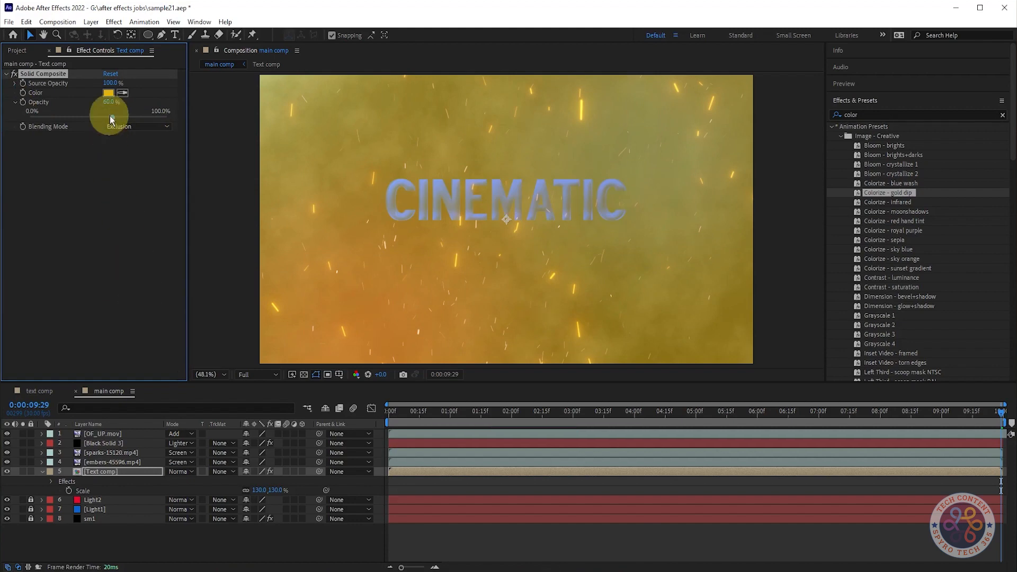
key("Delete")
Try the Color Emboss effect on the Text comp layer with other contrast and blend values, and undo everything
scroll(964, 207, "down", 10)
scroll(961, 279, "down", 10)
left_click_drag(874, 263, 100, 215)
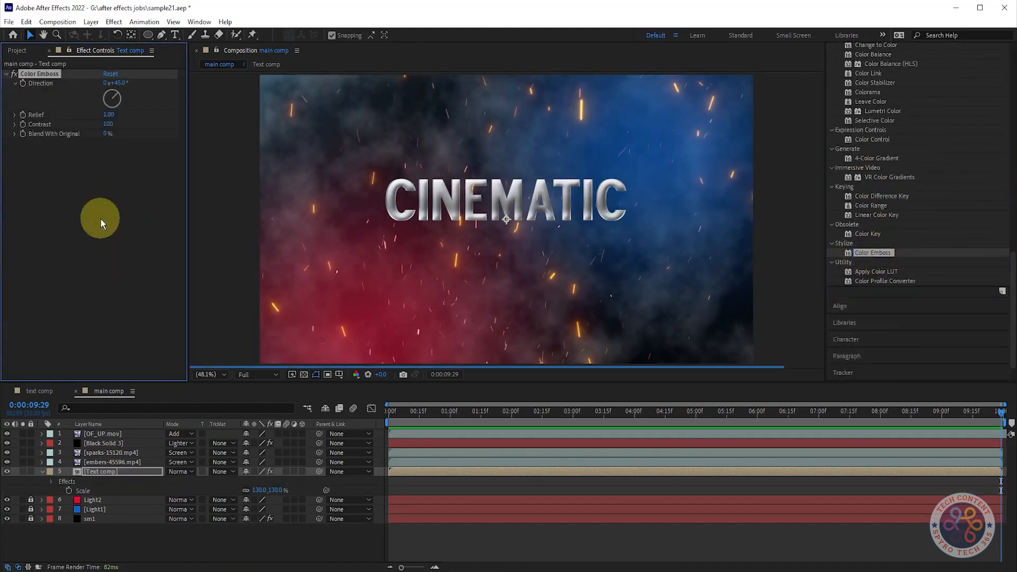
left_click_drag(110, 126, 943, 81)
left_click_drag(108, 134, 1007, 118)
key("ctrl+z")
key("ctrl+z")
key("ctrl+z")
key("ctrl+z")
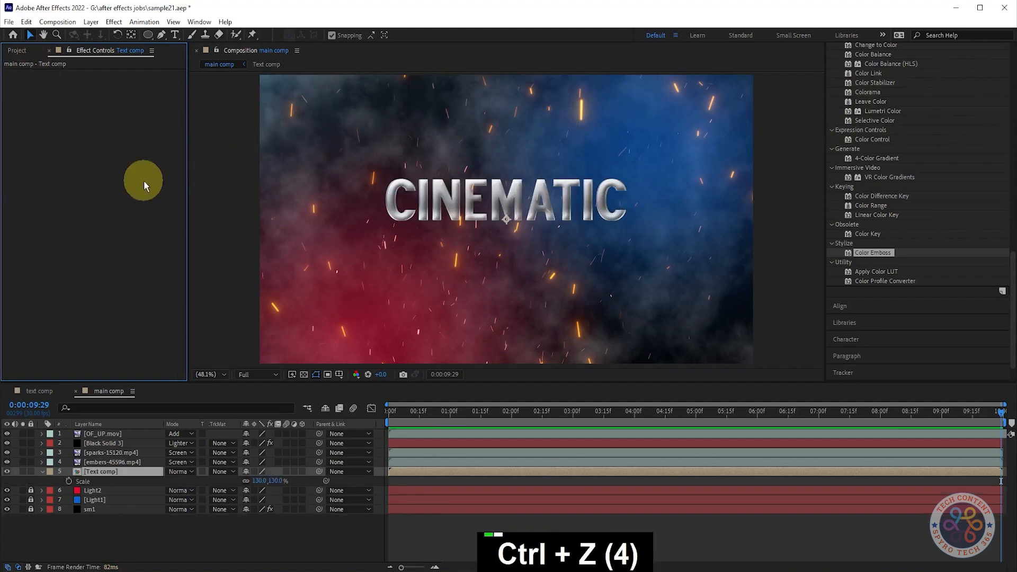
Clear the effects search and look through the Image - Special Effects animation presets
scroll(938, 227, "up", 5)
scroll(942, 227, "up", 10)
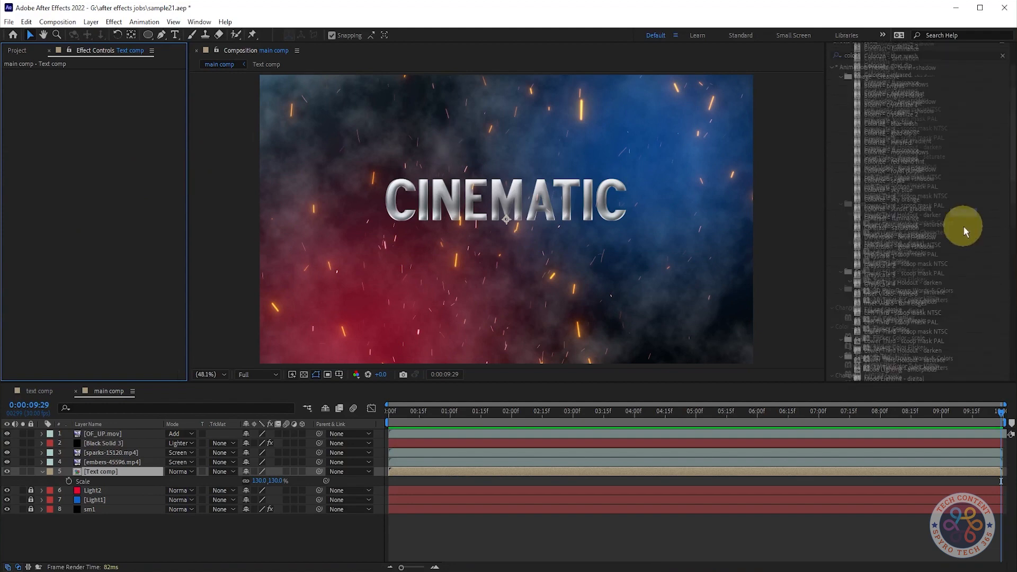
left_click_drag(988, 102, 896, 118)
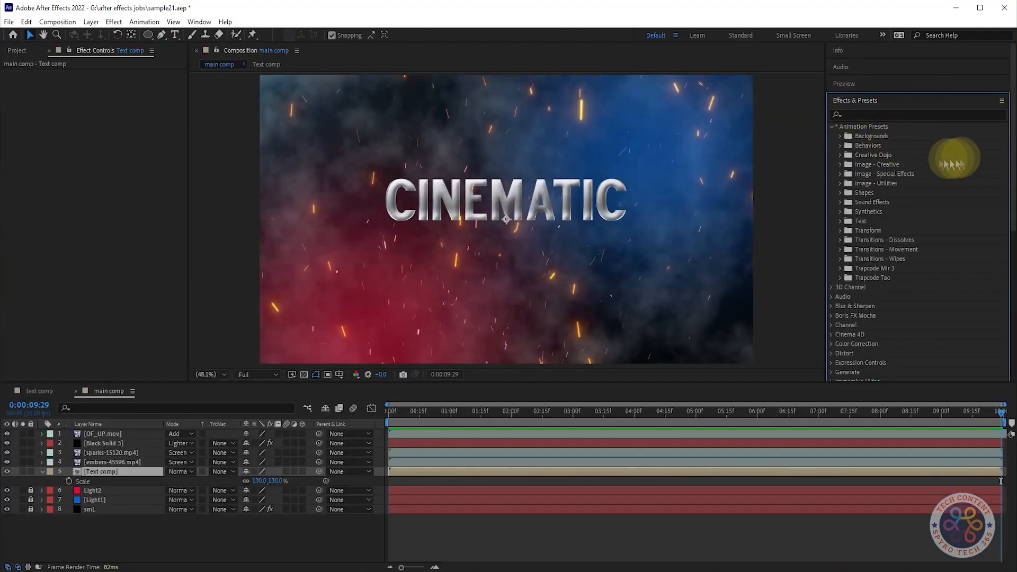
left_click(841, 174)
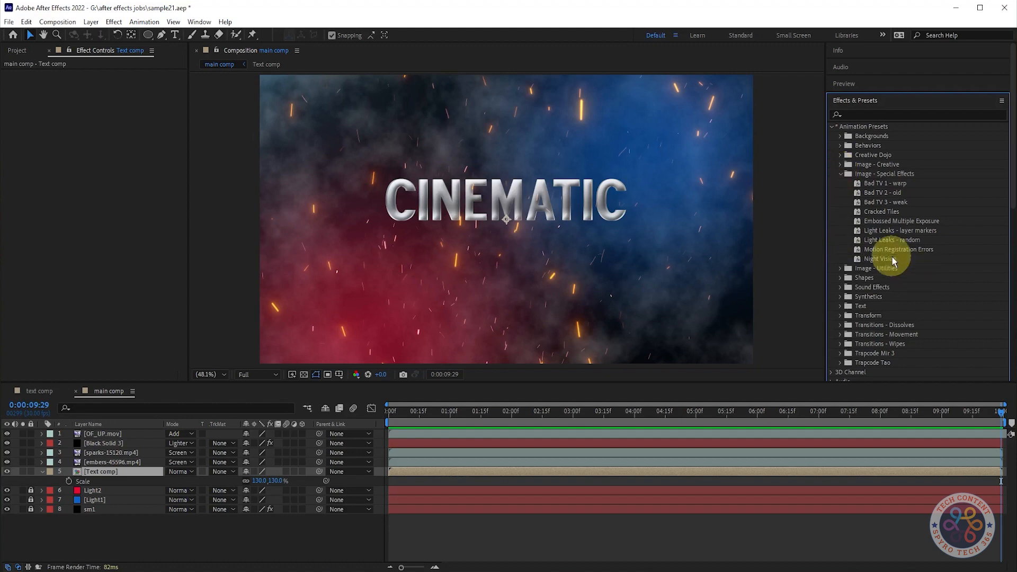
left_click_drag(143, 477, 140, 475)
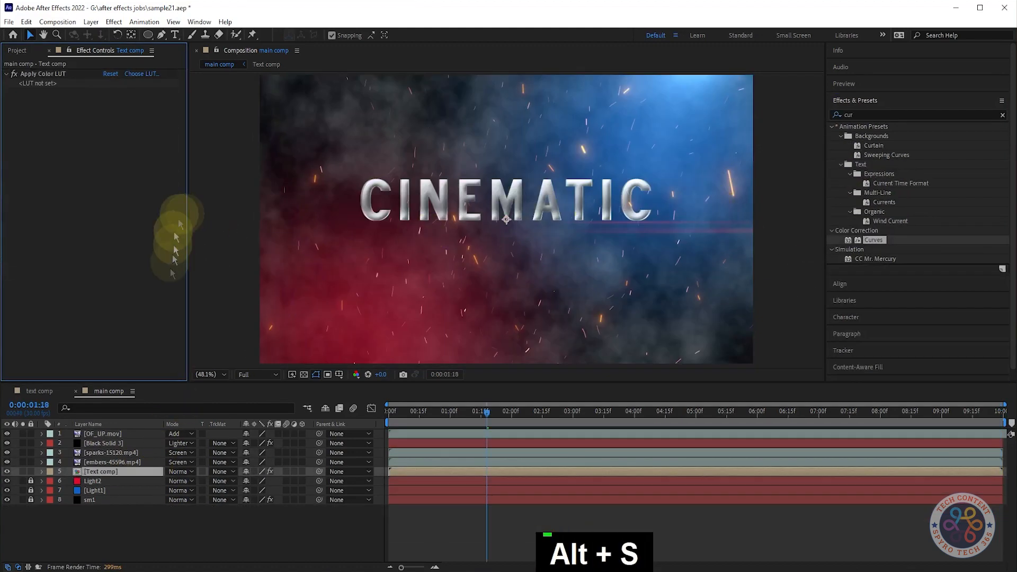
Add the Curves effect to the Text comp layer and move the current time to 0:00:02:03
left_click_drag(877, 243, 85, 232)
left_click_drag(395, 412, 518, 413)
Find the Tritone effect, place it above Curves on the Text comp layer and delete the Apply Color LUT effect
left_click(929, 110)
type("trito")
left_click_drag(874, 136, 98, 125)
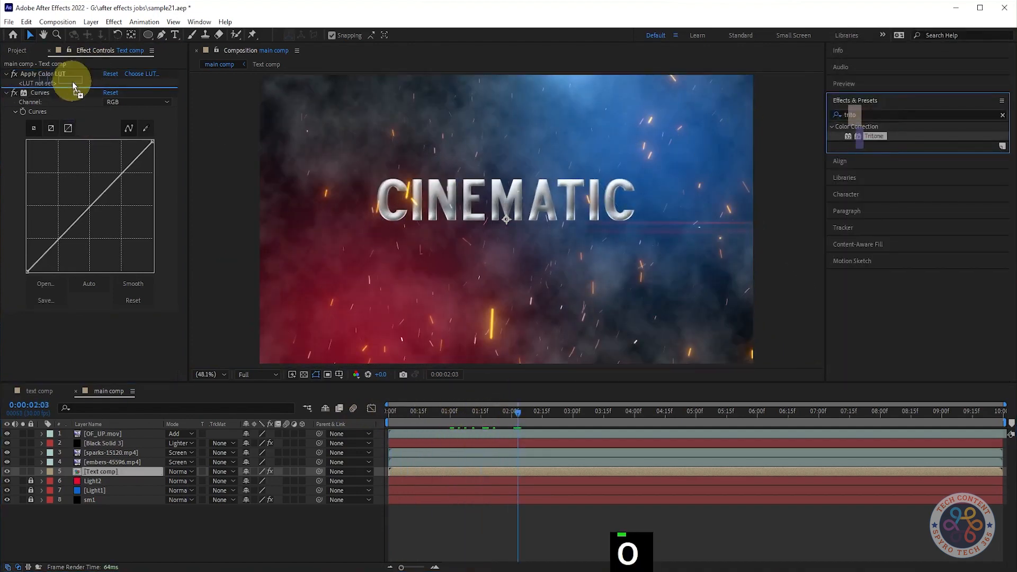
left_click_drag(74, 87, 75, 87)
left_click(42, 74)
key("Delete")
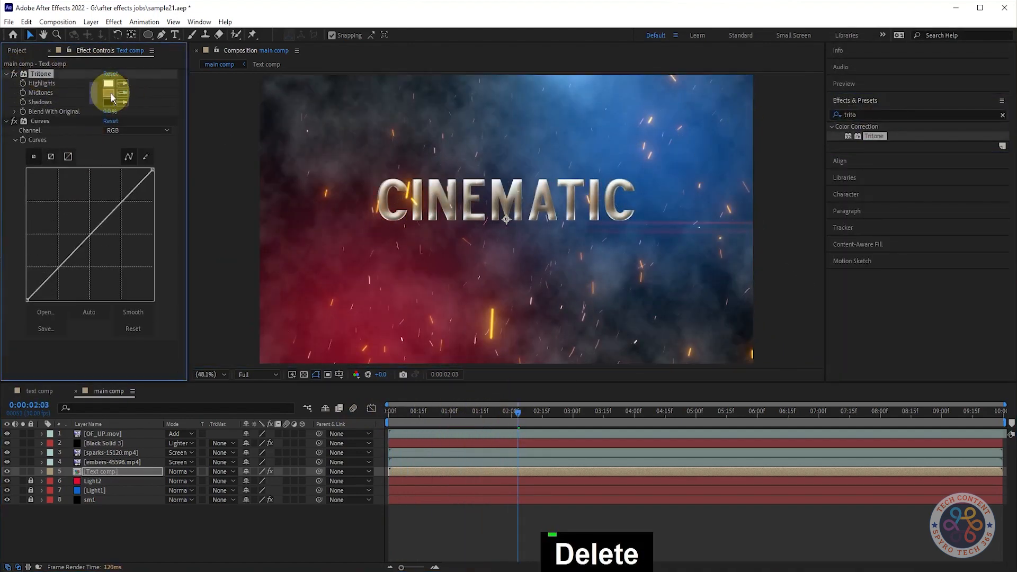
Set the Tritone midtones to the dark orange B1640F
left_click(111, 96)
mouse_move(129, 192)
left_mouse_down()
mouse_move(134, 227)
mouse_move(137, 188)
mouse_move(136, 211)
left_mouse_up()
left_click(250, 174)
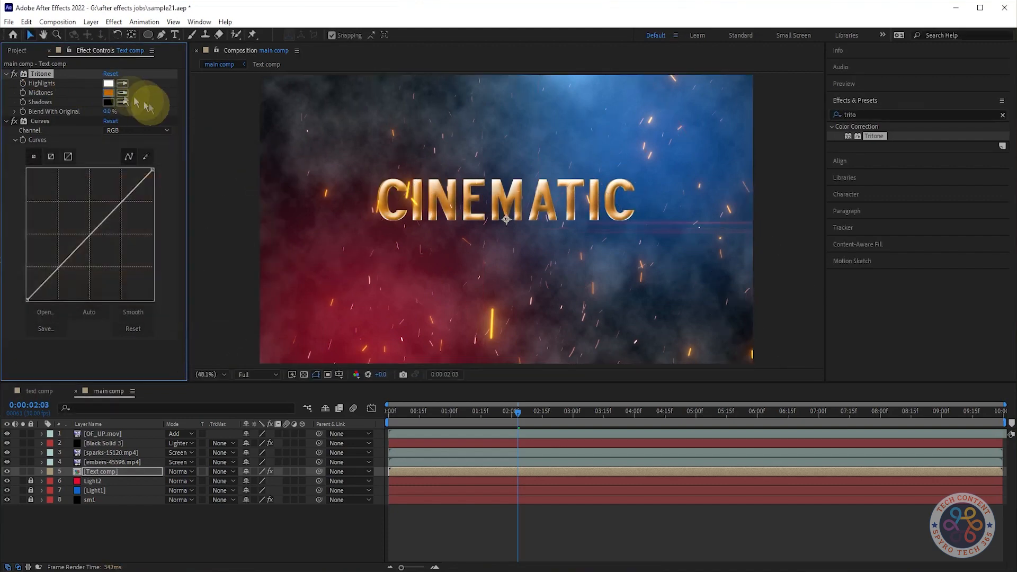
Copy the Tritone midtones color into the highlights and adjust it to a light yellow-orange
left_click(108, 83)
left_click(250, 190)
left_click(108, 93)
key("ctrl+c")
left_click(250, 190)
left_click(108, 83)
key("ctrl+v")
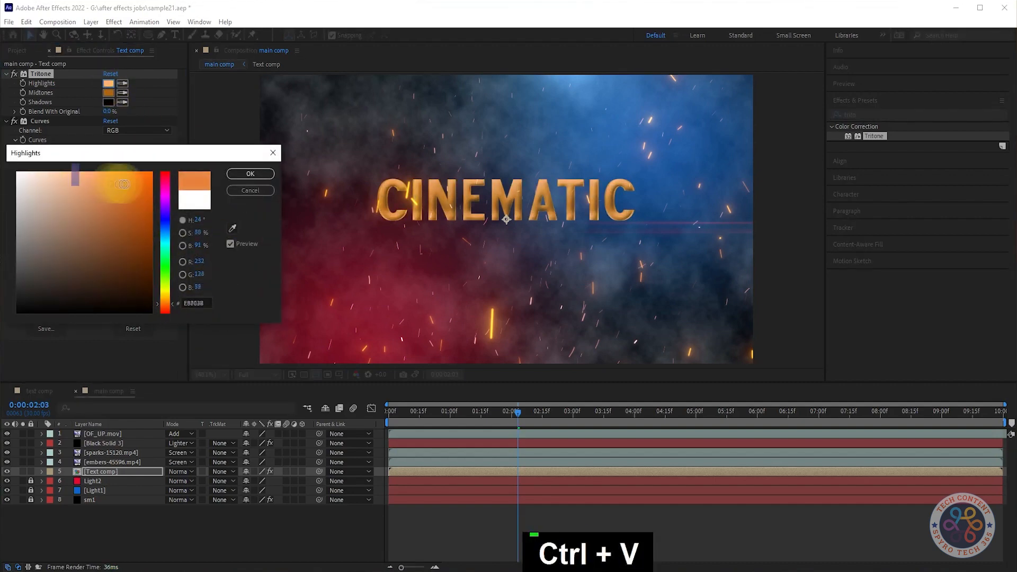
mouse_move(170, 303)
left_mouse_down()
mouse_move(166, 286)
mouse_move(170, 299)
left_mouse_up()
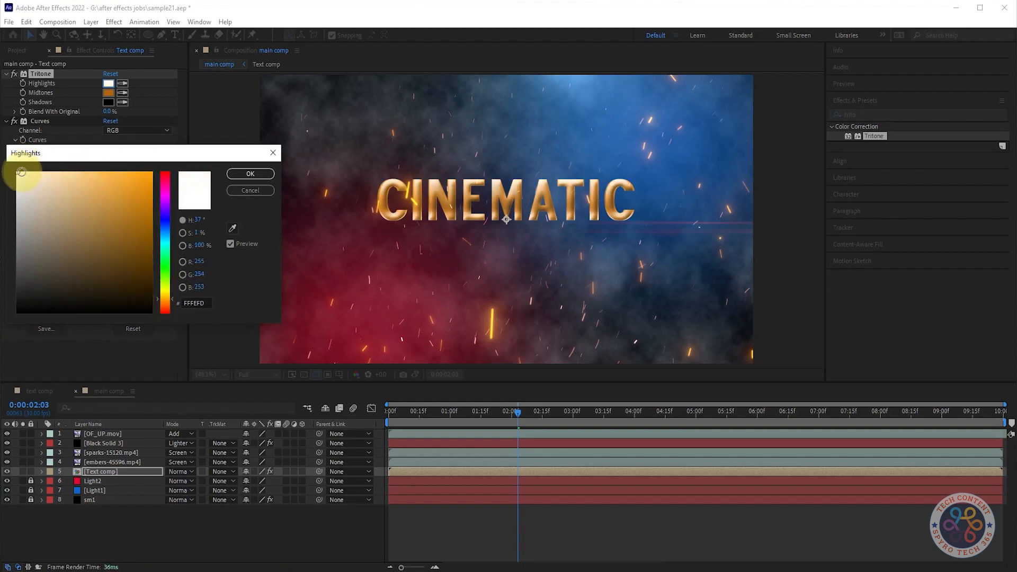
key("Return")
Keep the Tritone midtones color and set the shadows to a medium grey
left_click(108, 93)
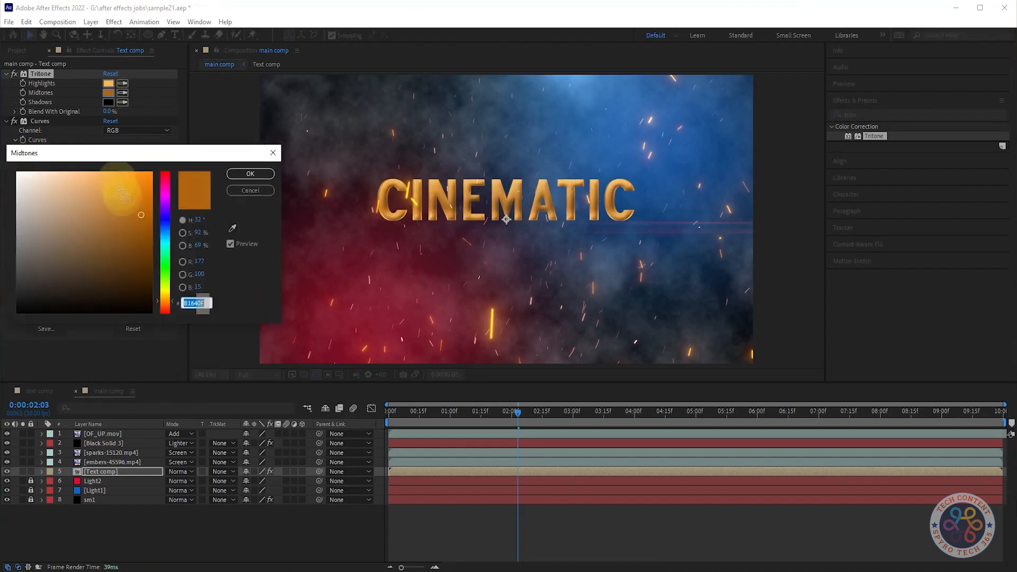
left_click(250, 174)
left_click(109, 102)
left_click(18, 308)
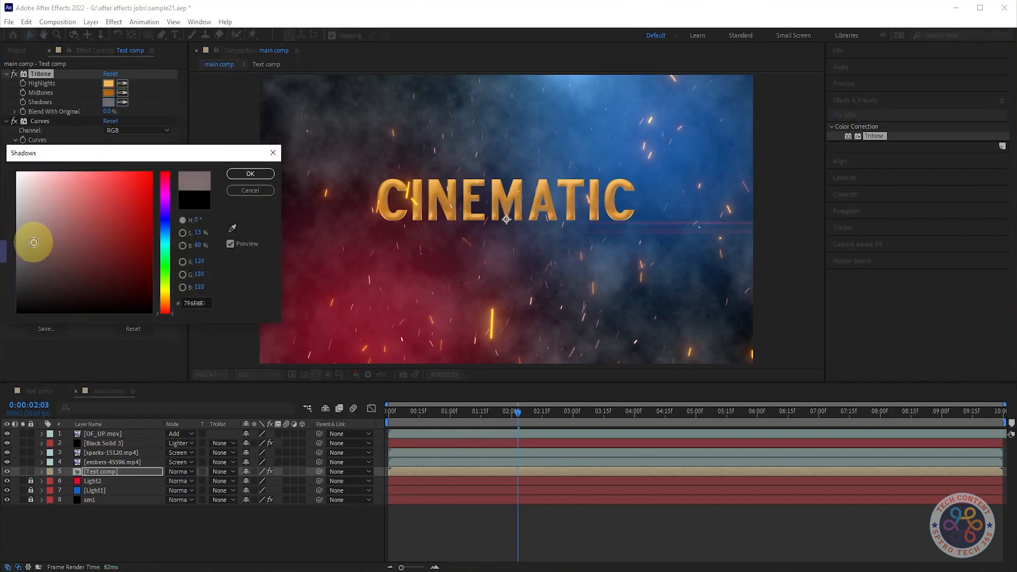
key("Return")
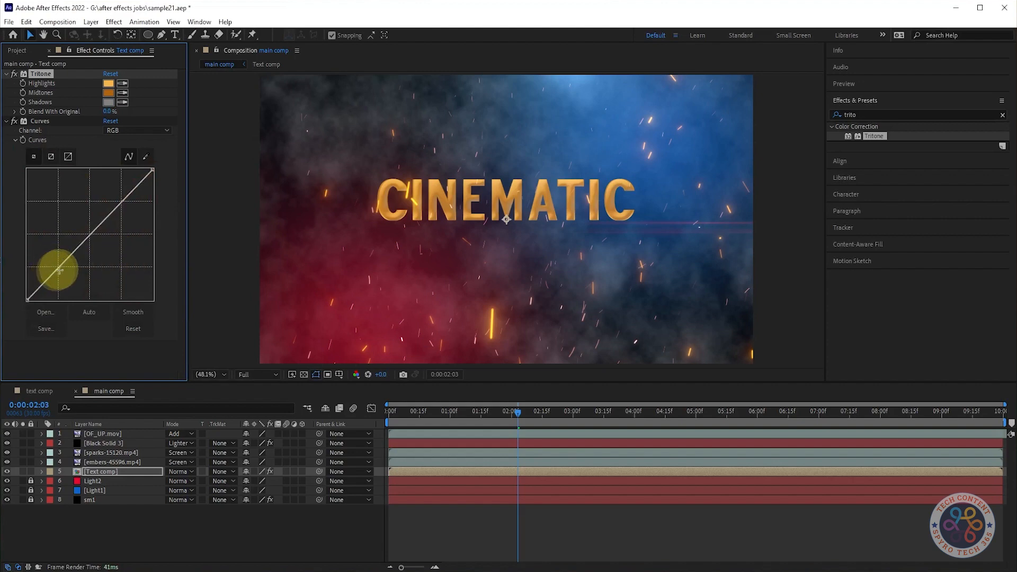
Shape the RGB curve of the Text comp layer's Curves effect into a gentle S to raise the contrast
left_click_drag(60, 271, 70, 269)
mouse_move(109, 218)
left_mouse_down()
mouse_move(94, 197)
mouse_move(111, 216)
left_mouse_up()
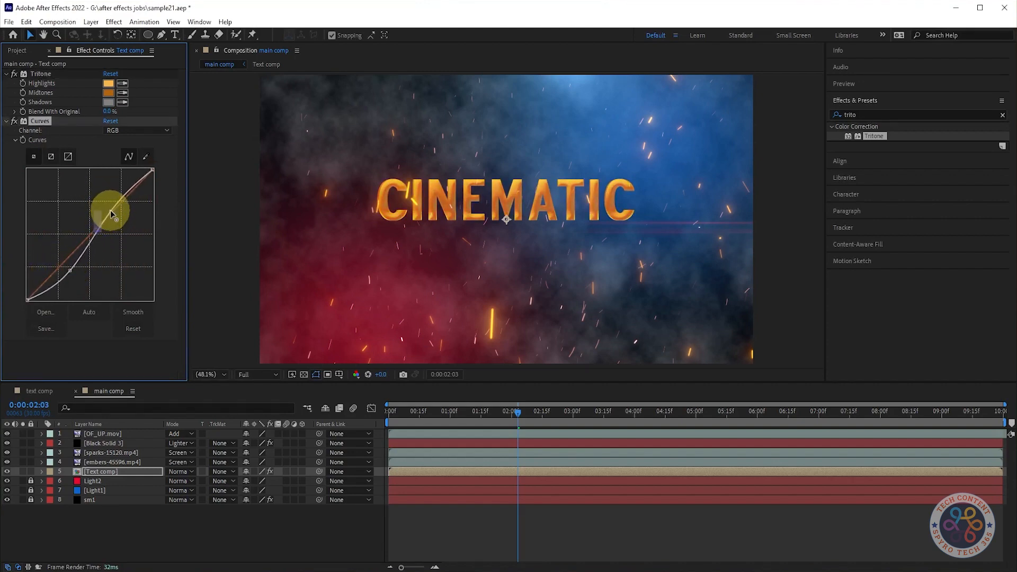
key("ctrl+z")
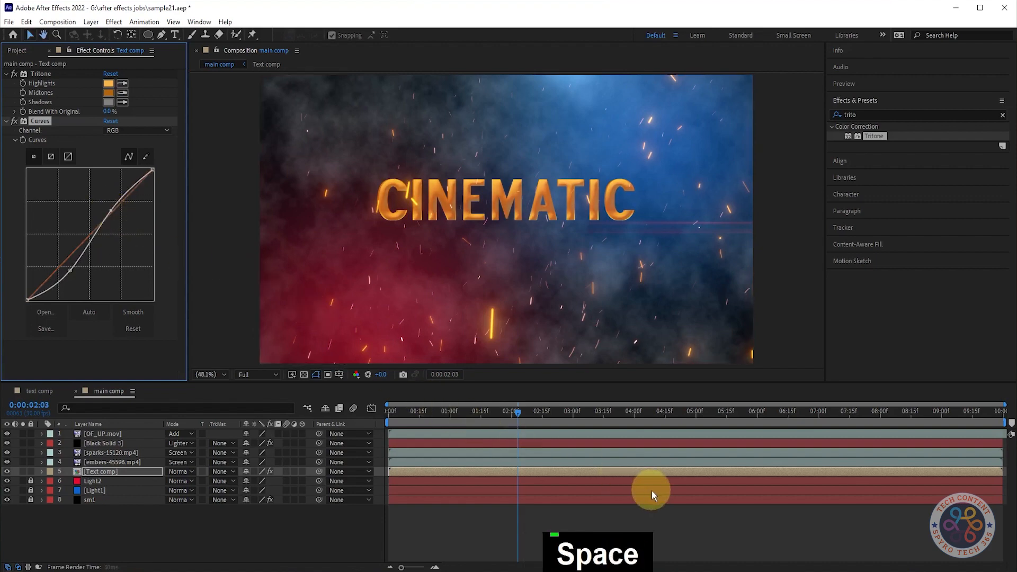
Preview the title animation from the start to check the gold text
key("space")
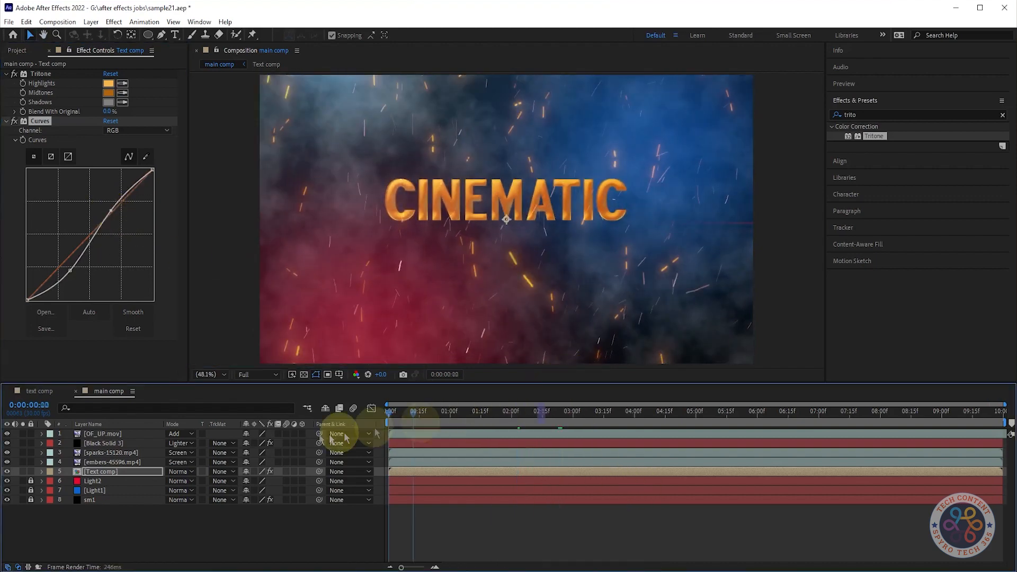
key("space")
key("space")
key("space")
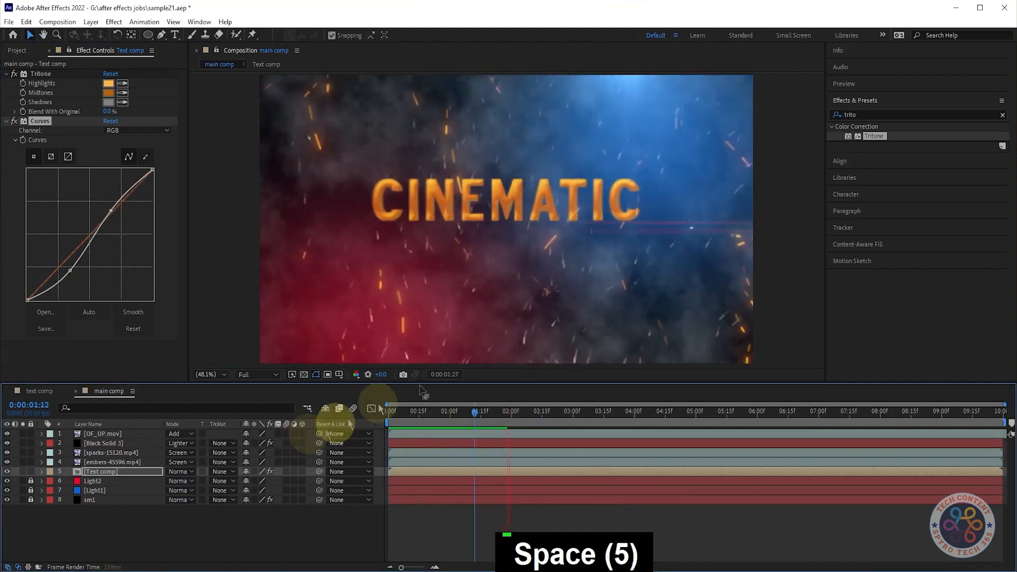
key("space")
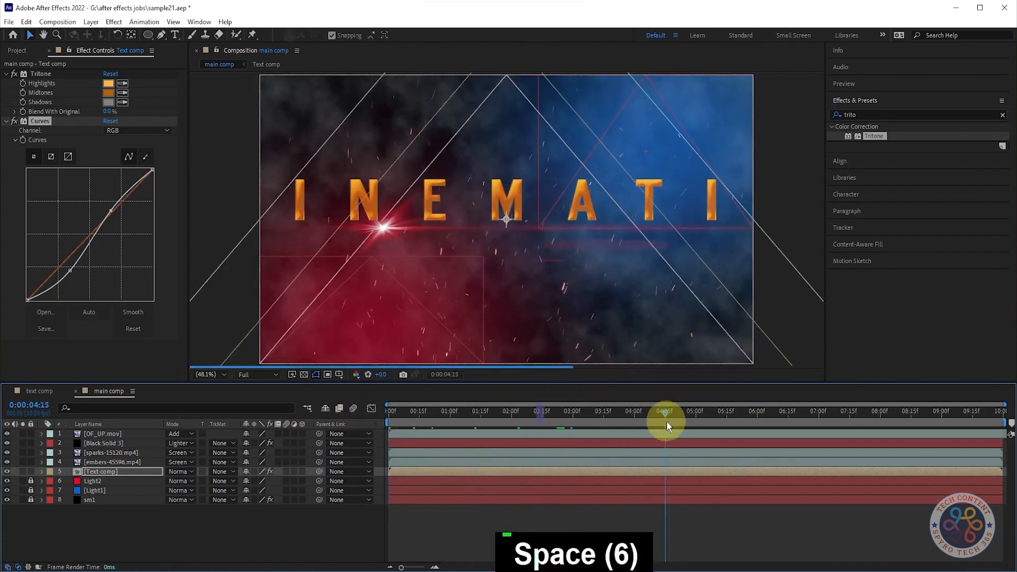
End the main comp's work area at about 5 seconds
key("n")
left_click(848, 83)
left_click(847, 84)
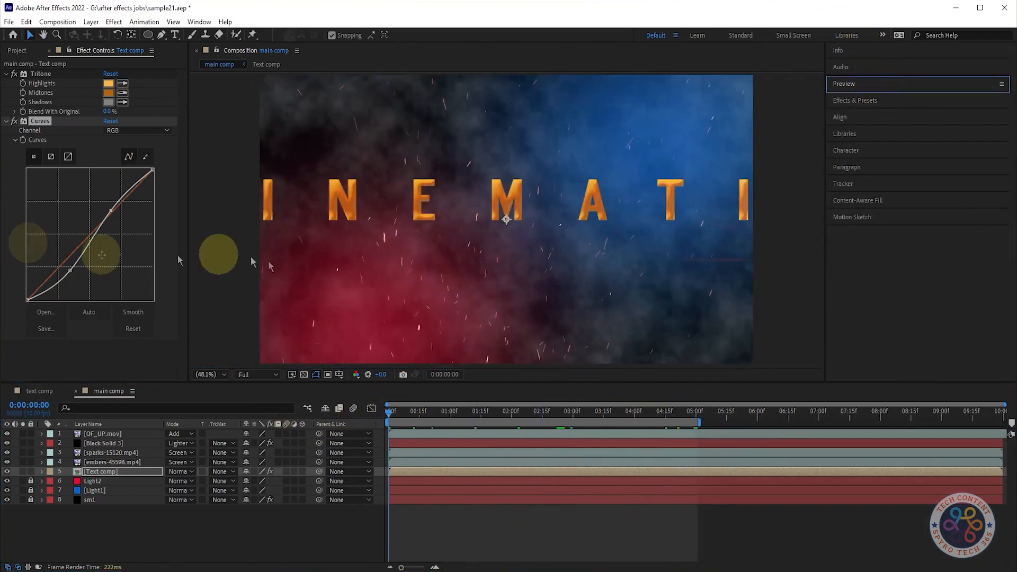
Collapse the Curves settings and add the Trapcode Shine effect to the Text comp layer
left_click(6, 121)
left_click(114, 22)
mouse_move(182, 281)
left_click(283, 377)
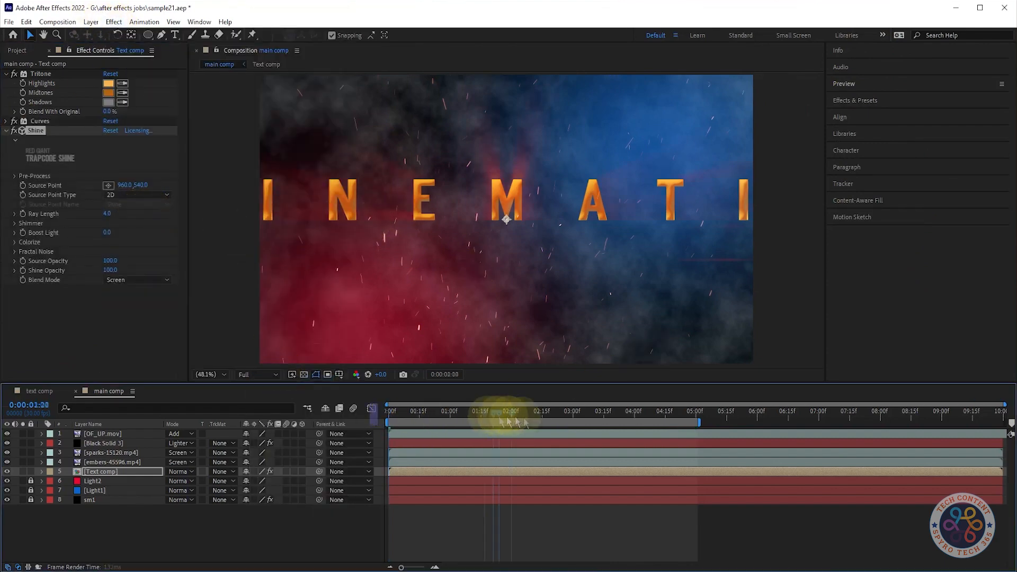
At 0:00:01:24, lower Shine's Ray Length to 0.9 and start animating it
left_click_drag(486, 423, 502, 420)
left_click_drag(107, 213, 151, 208)
left_click_drag(500, 170, 49, 218)
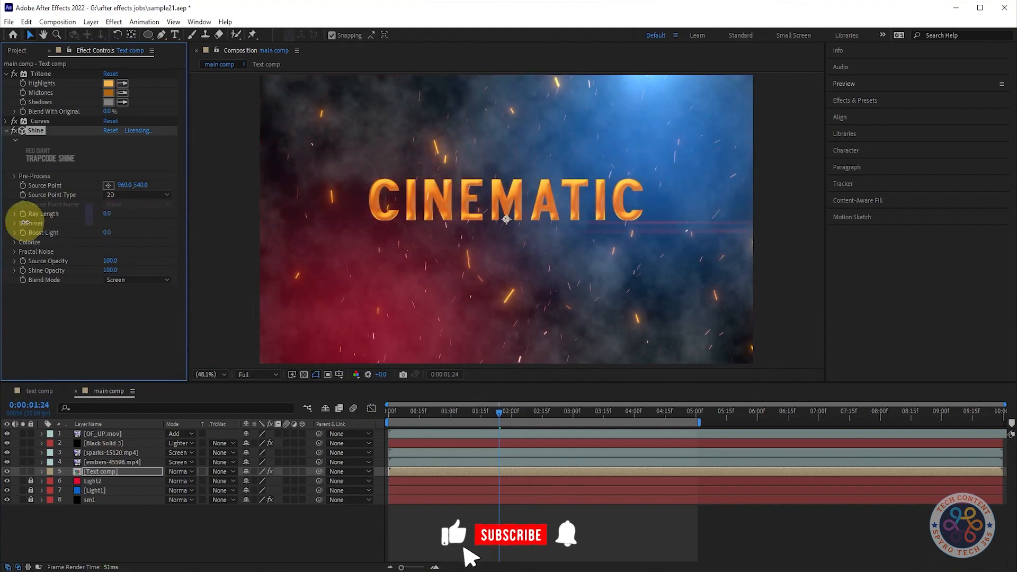
key("ctrl+z")
At 0:00:03:15, keyframe Shine's Ray Length at 26.8
left_click_drag(504, 408, 603, 421)
left_click_drag(107, 213, 140, 217)
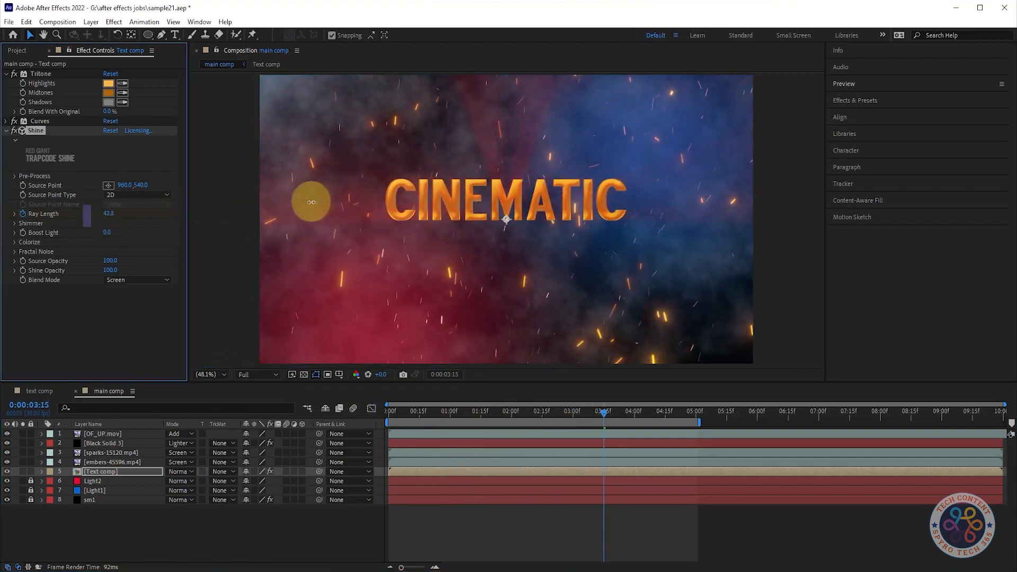
left_click_drag(219, 214, 452, 199)
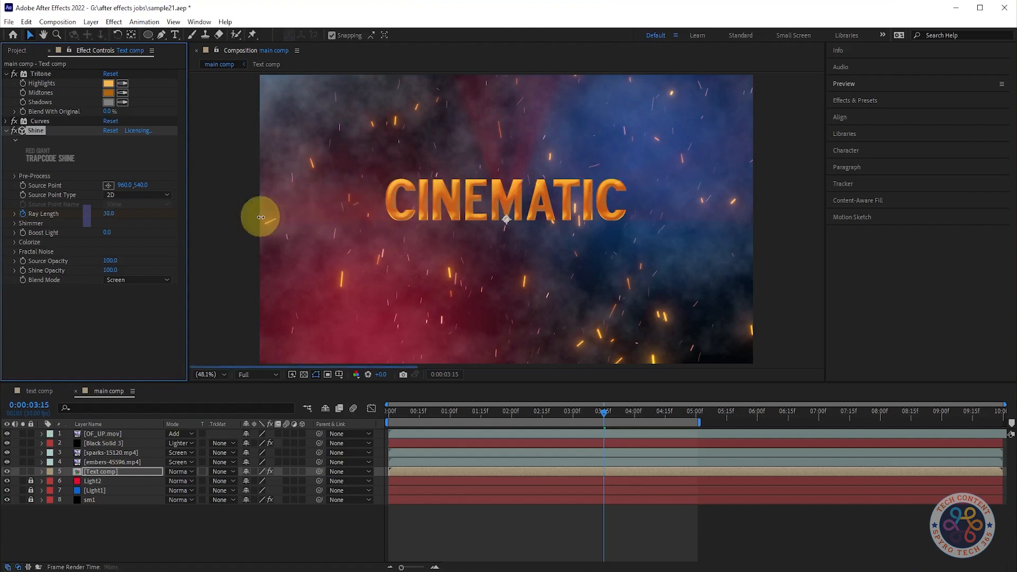
Scrub past 4 seconds, undo the last change and preview the Shine ray animation from the start
left_click_drag(600, 419, 661, 419)
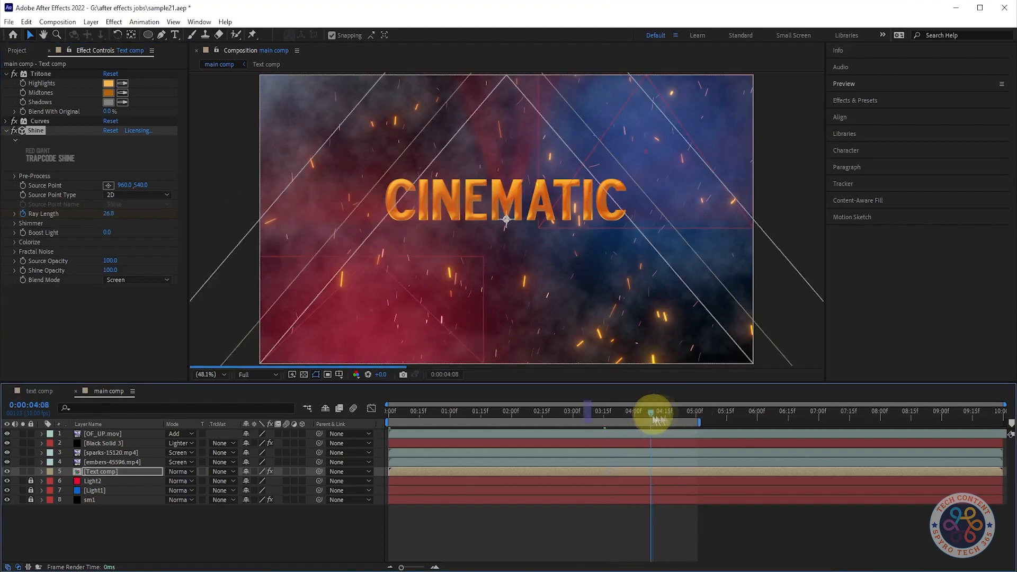
key("ctrl+z")
key("space")
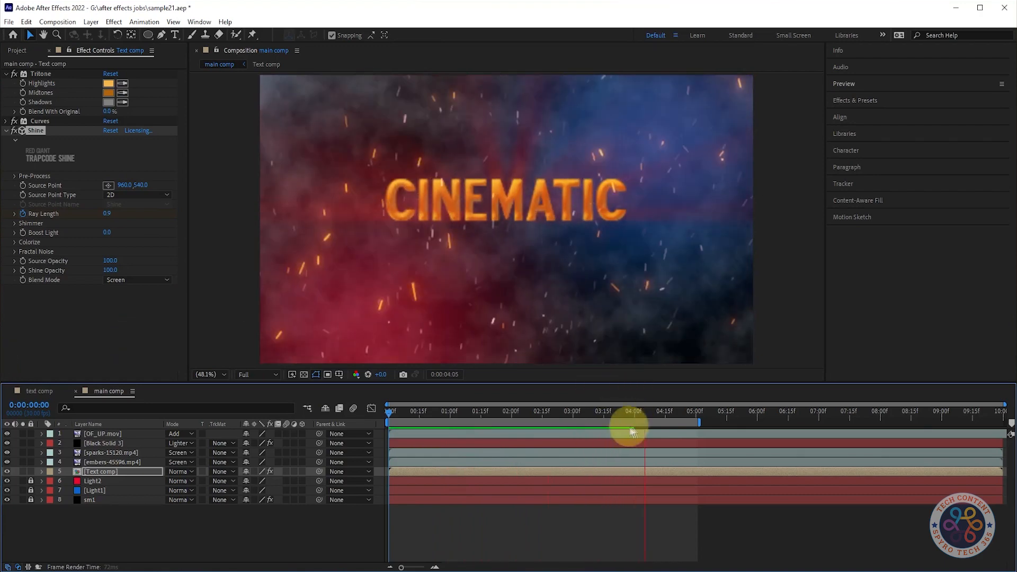
Collapse the Tritone settings and stop the running preview
left_click(7, 73)
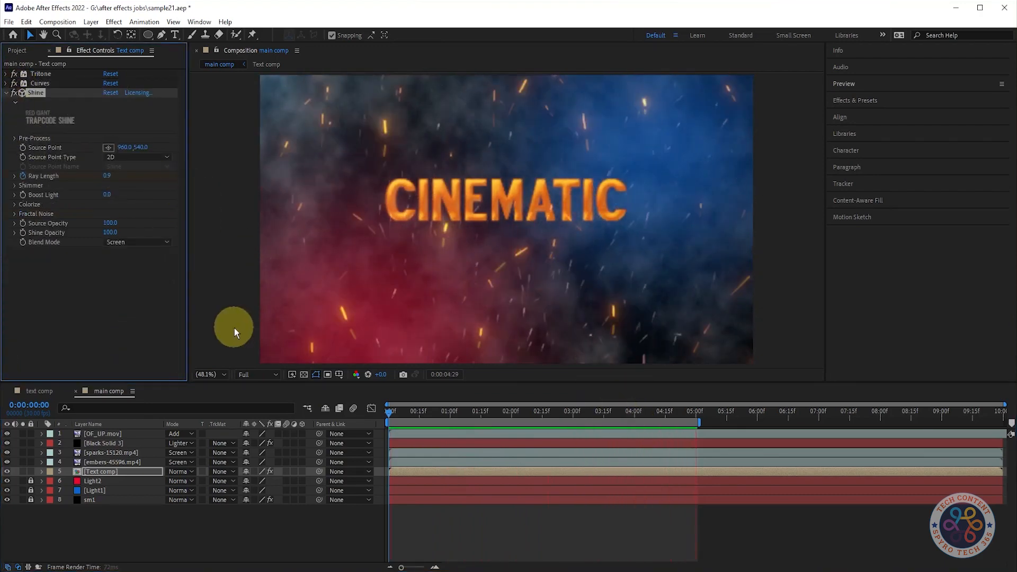
key("space")
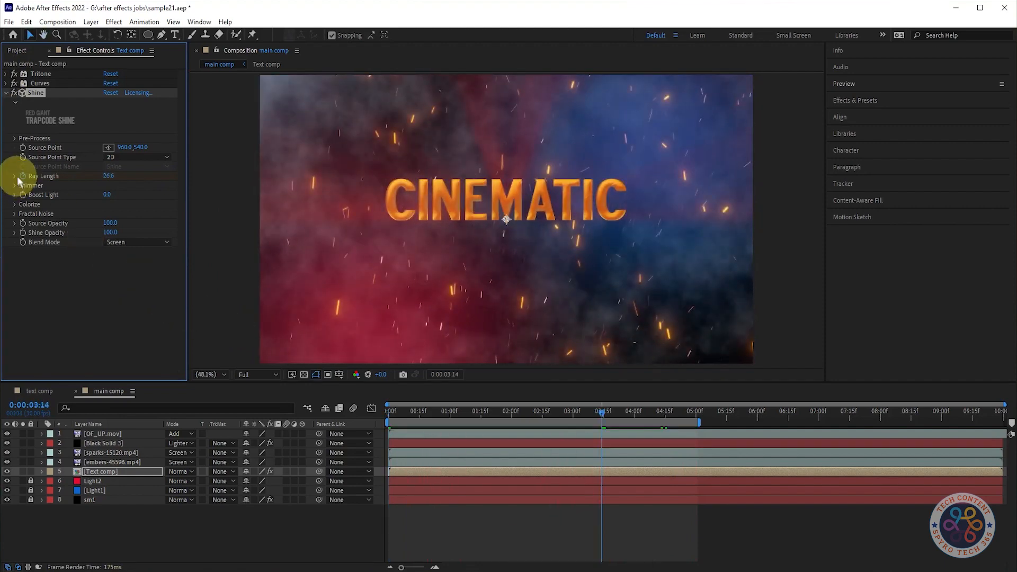
Expand Shine's Colorize settings, try a different red for Shadows and undo the colour change
left_click(14, 205)
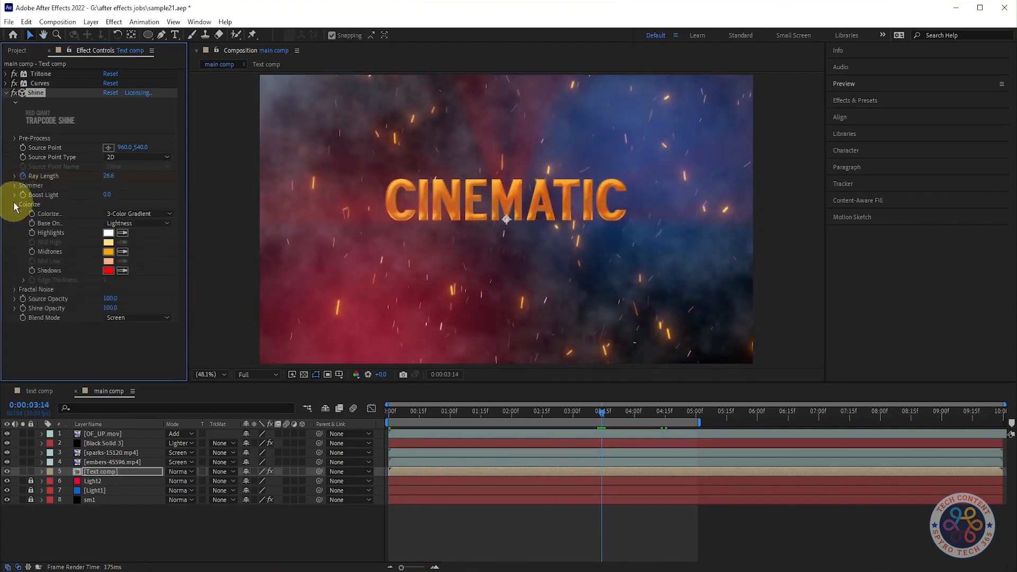
left_click(107, 271)
left_click_drag(170, 177, 165, 316)
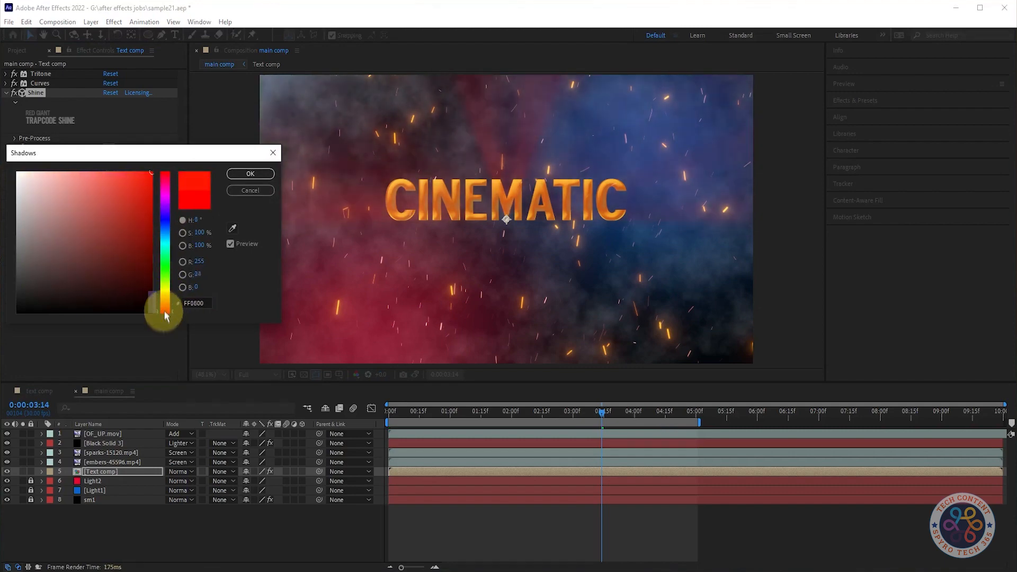
left_click(251, 174)
key("ctrl+z")
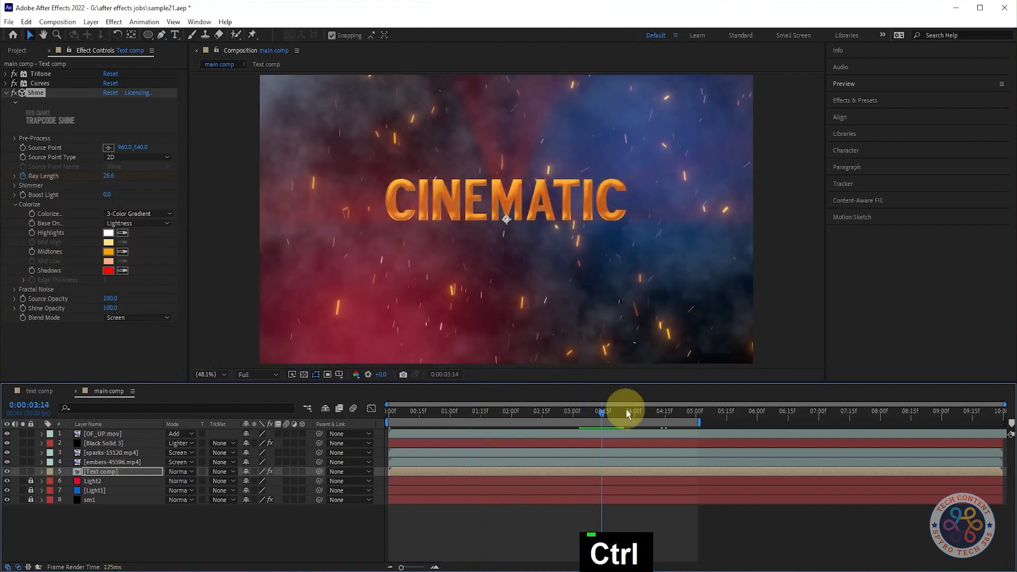
Preview the title's Shine ray animation from the start of the composition
key("space")
key("space")
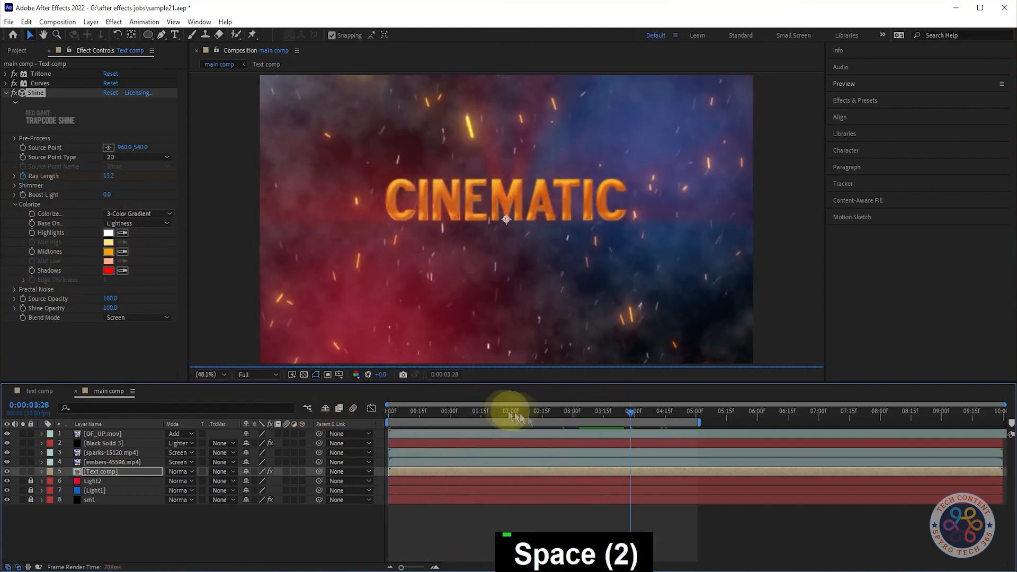
left_click_drag(400, 411, 352, 447)
key("space")
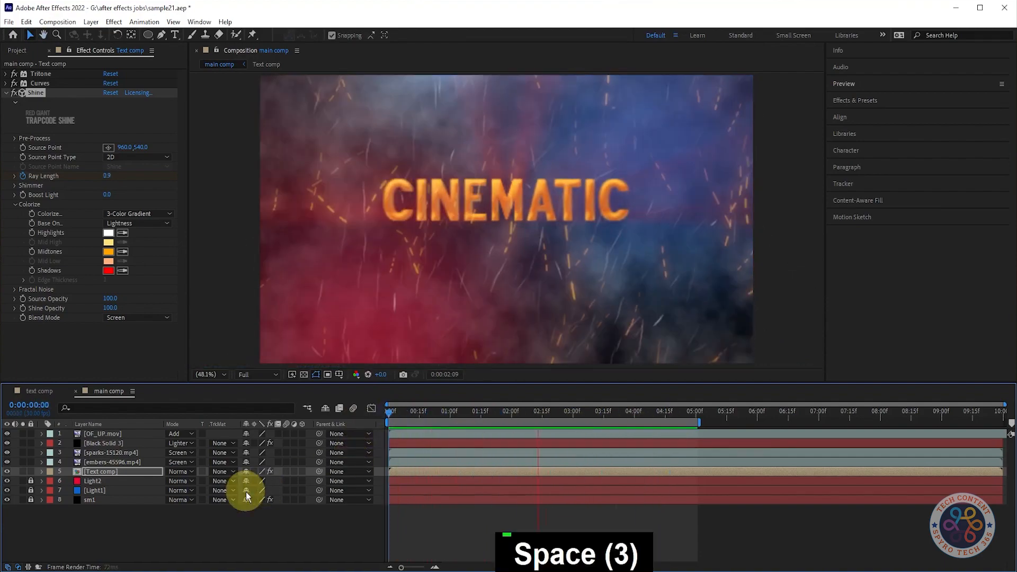
key("space")
key("space")
key("space")
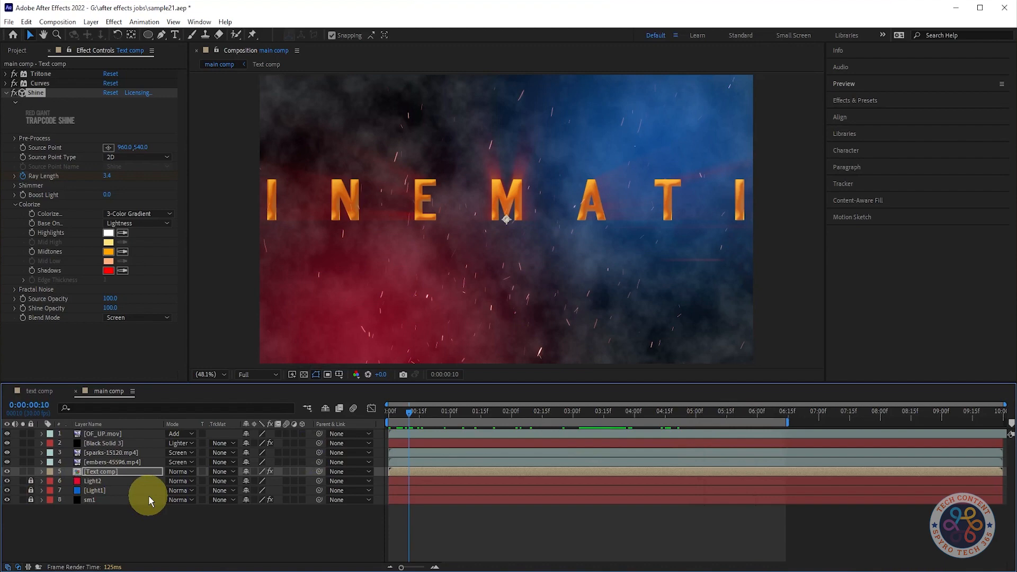
Undo the work area extension and add the Color Emboss effect between Curves and Shine on Text comp
key("ctrl+z")
left_click(15, 204)
left_click(865, 101)
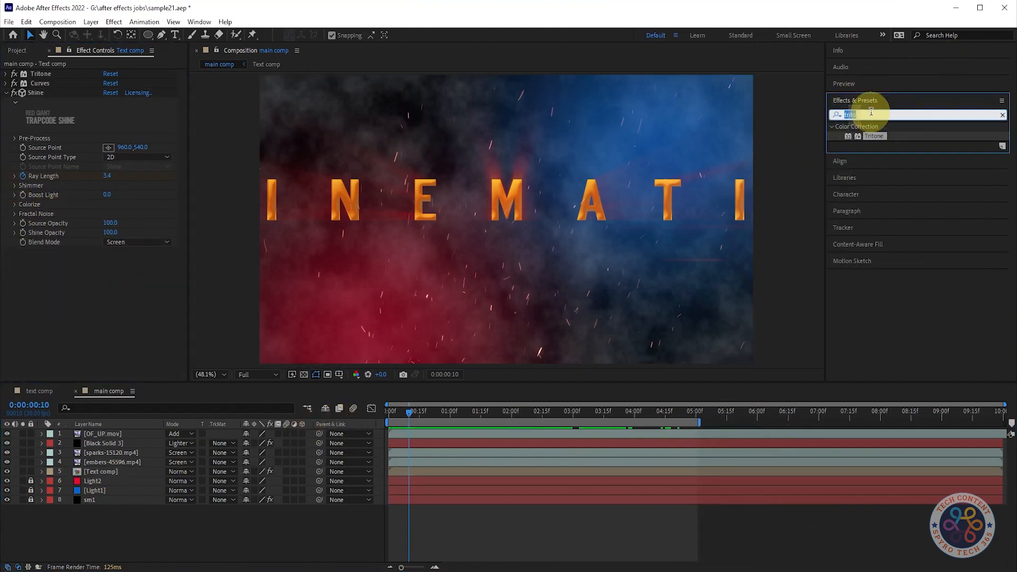
type("color e")
left_click_drag(872, 136, 73, 91)
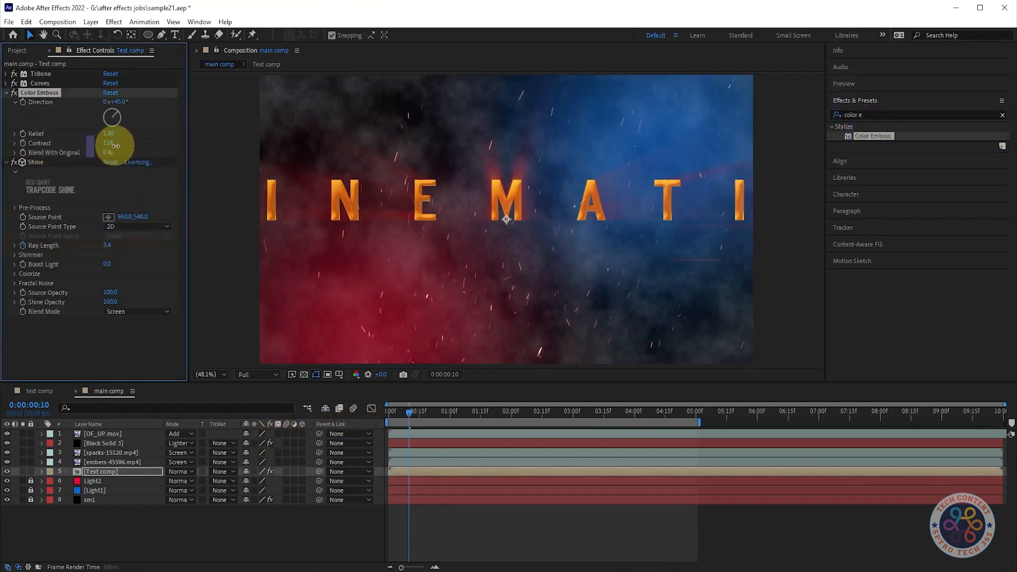
At 0:00:01:07, raise Color Emboss's Contrast to 190
left_click(463, 411)
right_click(44, 147)
left_click(79, 249)
key("ctrl+z")
left_click_drag(108, 143, 126, 144)
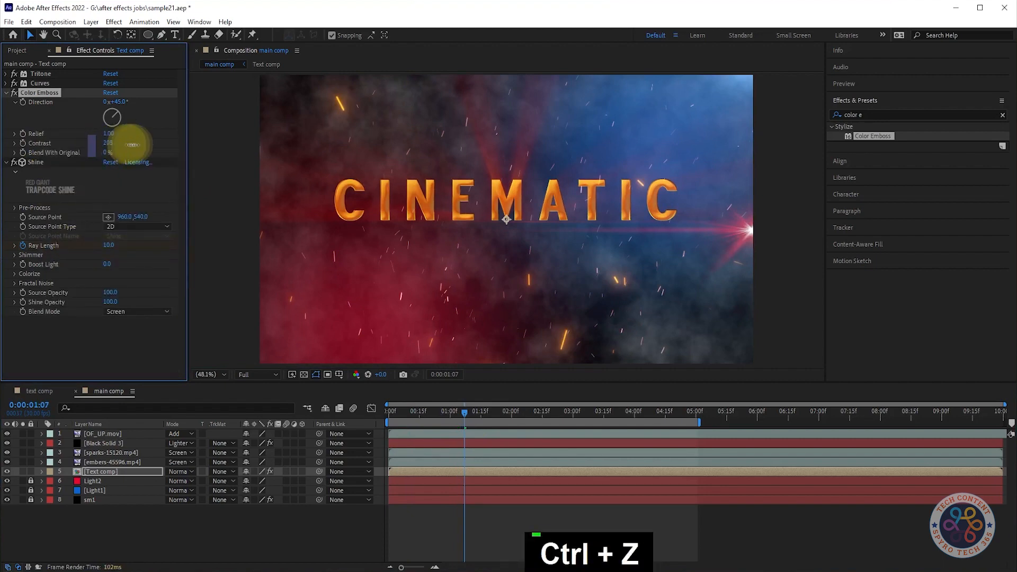
key("ctrl+z")
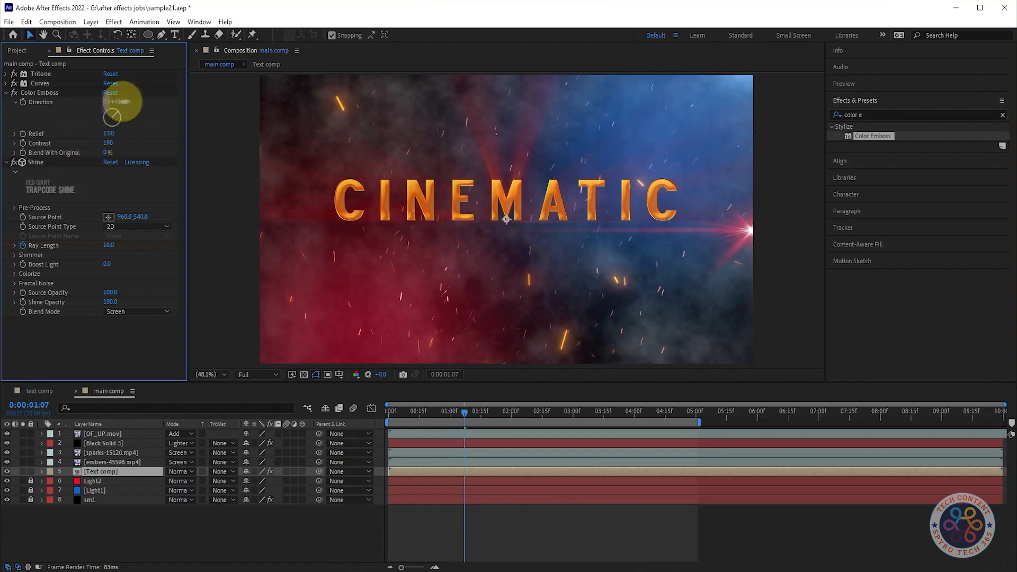
Set Color Emboss's Direction to 0° and its Relief to 1.11
left_click_drag(155, 104, 93, 107)
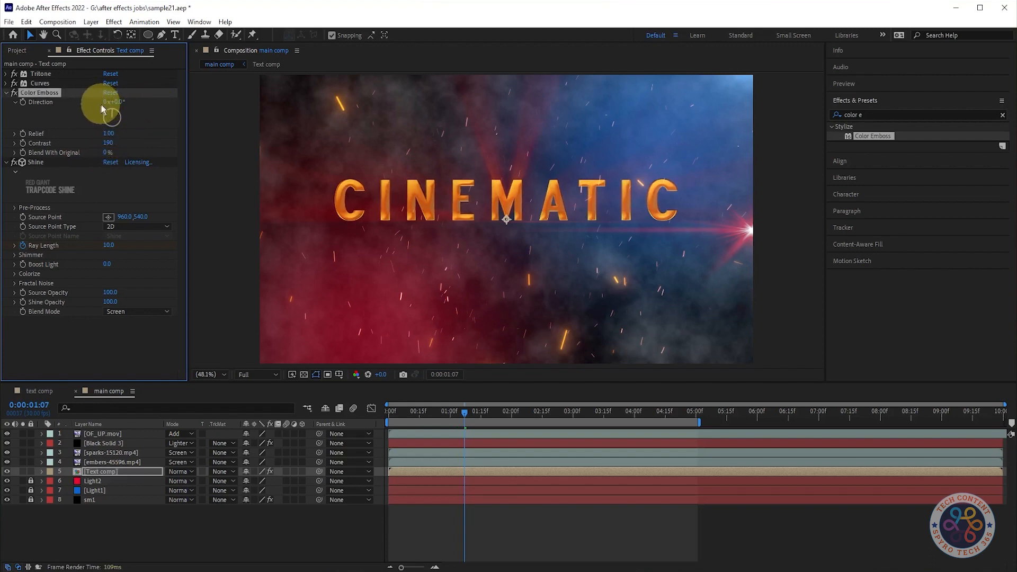
left_click_drag(109, 133, 180, 119)
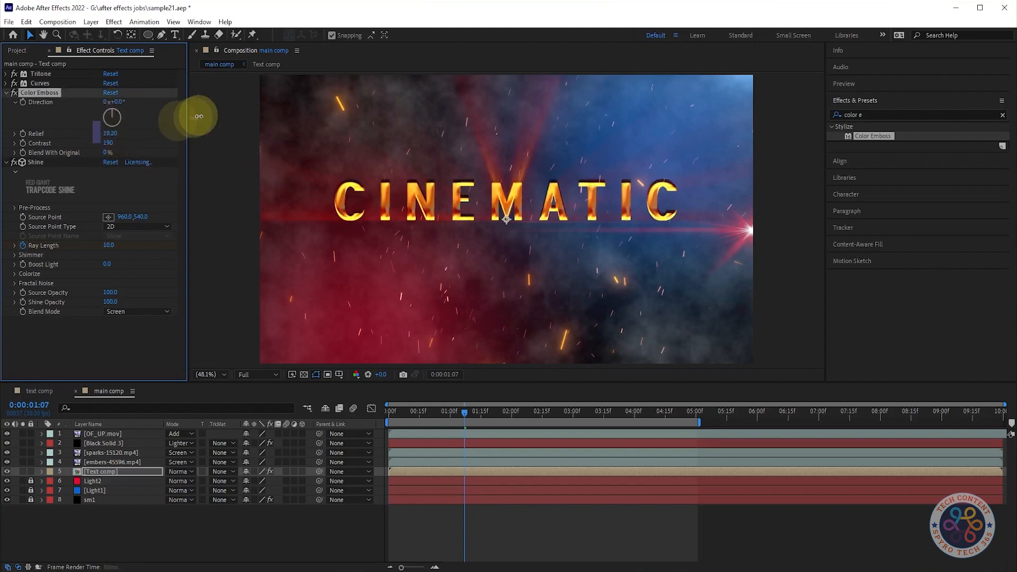
key("ctrl+z")
left_click_drag(110, 134, 163, 130)
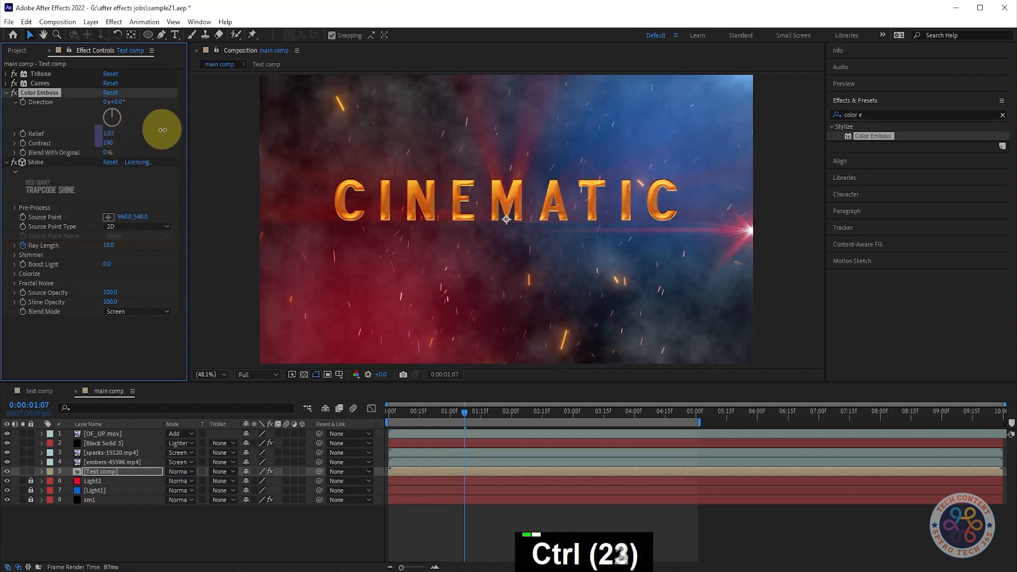
Preview the title animation with the Color Emboss effect applied
key("space")
key("space")
key("space")
key("space")
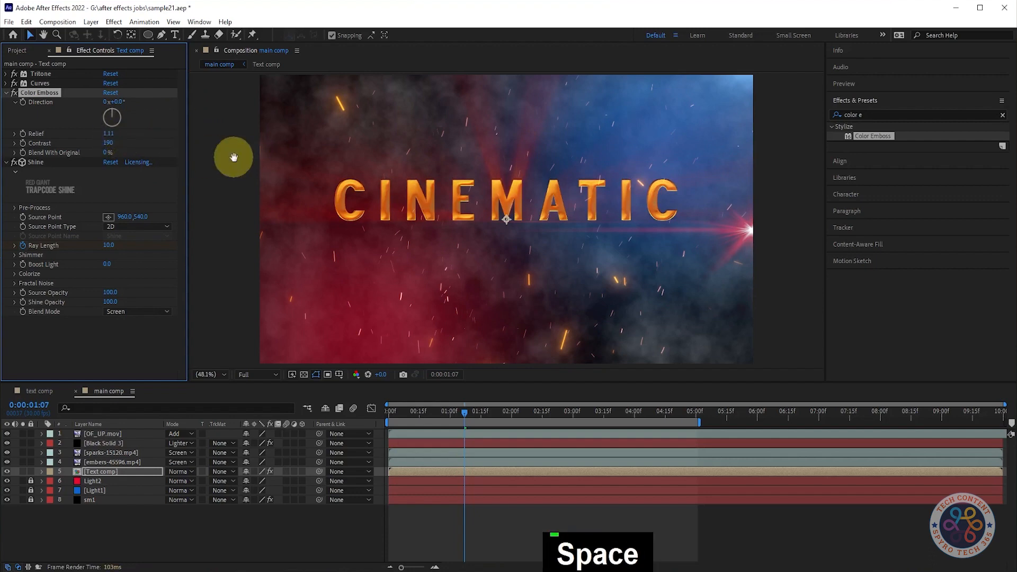
key("space")
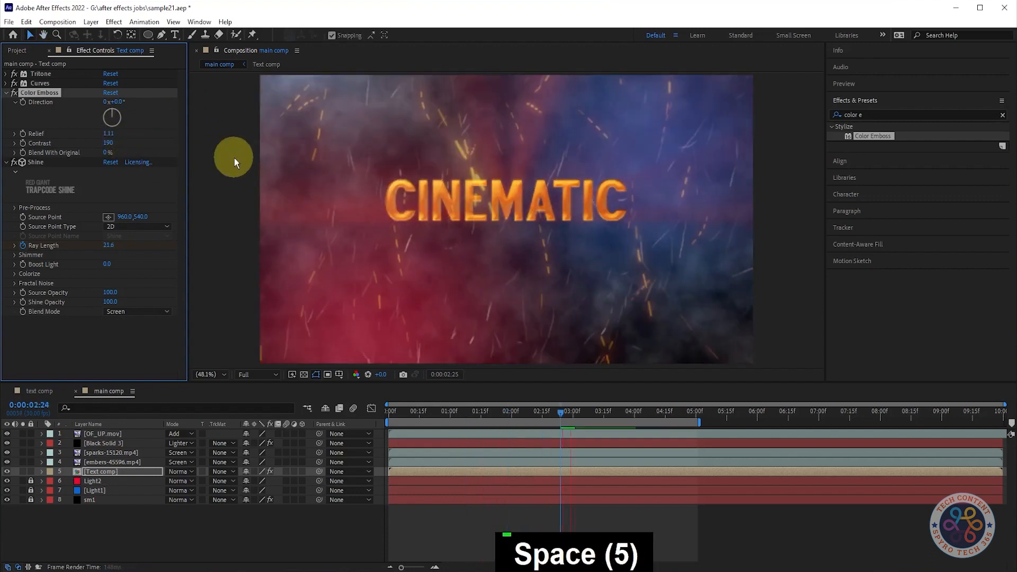
key("space")
Add a new camera layer to main comp
right_click(145, 522)
mouse_move(175, 388)
left_click(307, 436)
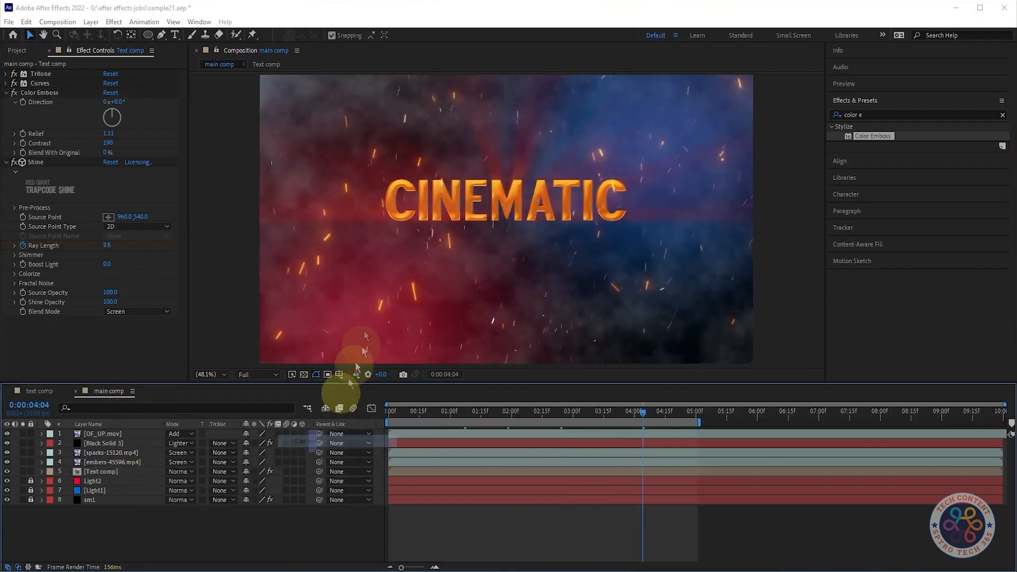
left_click(596, 412)
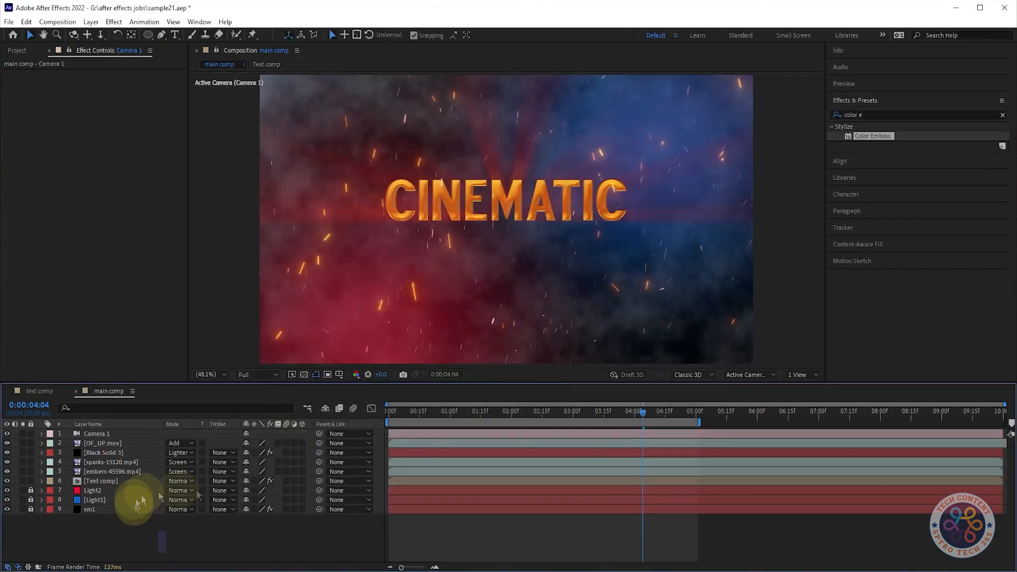
Make all layers below Camera 1, from OF_UP.mov down to sm1, 3D layers
left_click_drag(204, 540, 85, 441)
left_click(301, 443)
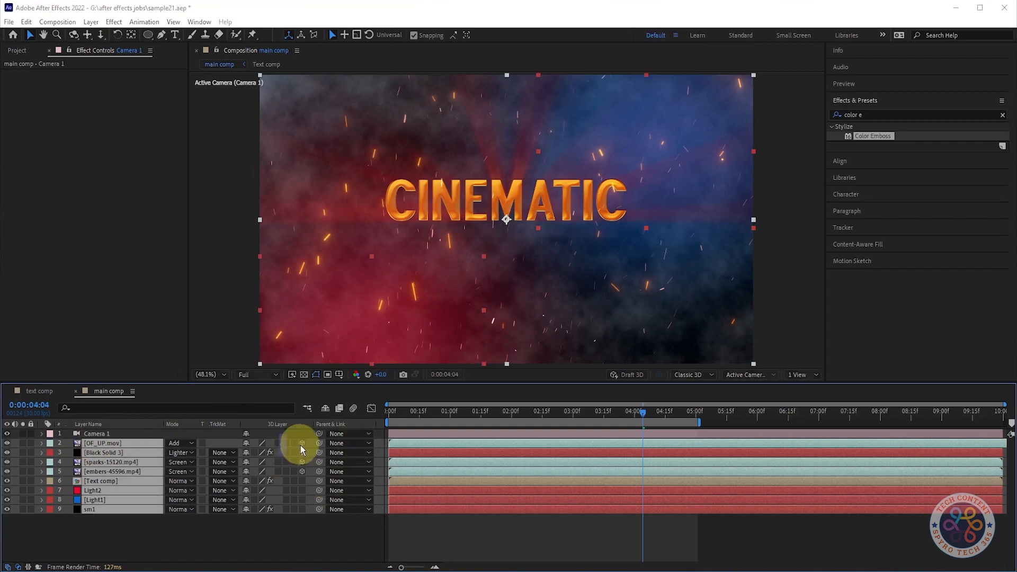
left_click(589, 340)
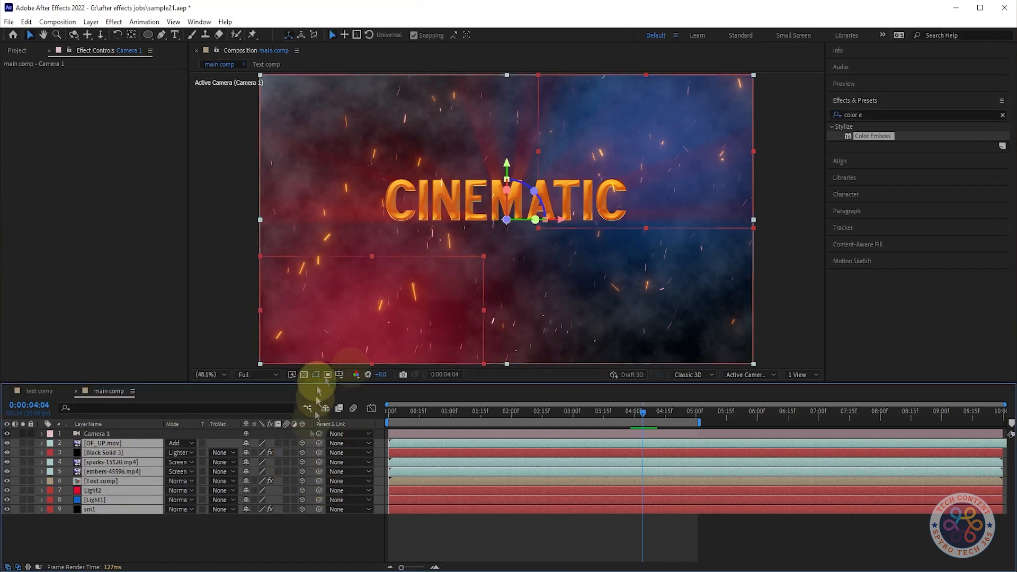
left_click(284, 534)
Add a null object to main comp and parent Camera 1 to it
right_click(157, 531)
mouse_move(223, 398)
left_click(329, 463)
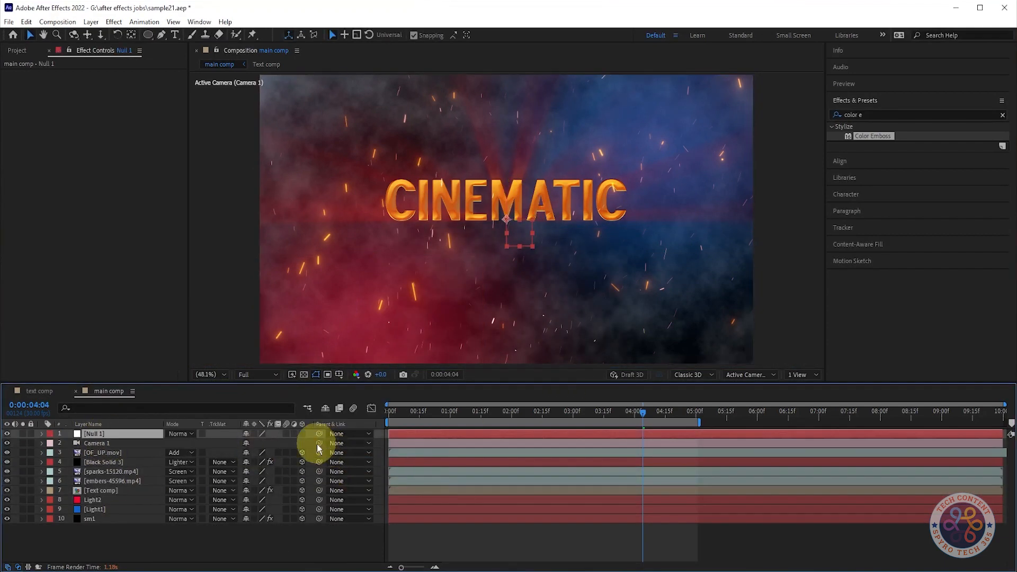
Reveal the null's Position, return to 0:00:00:00 and make the null a 3D layer
key("p")
left_click(389, 416)
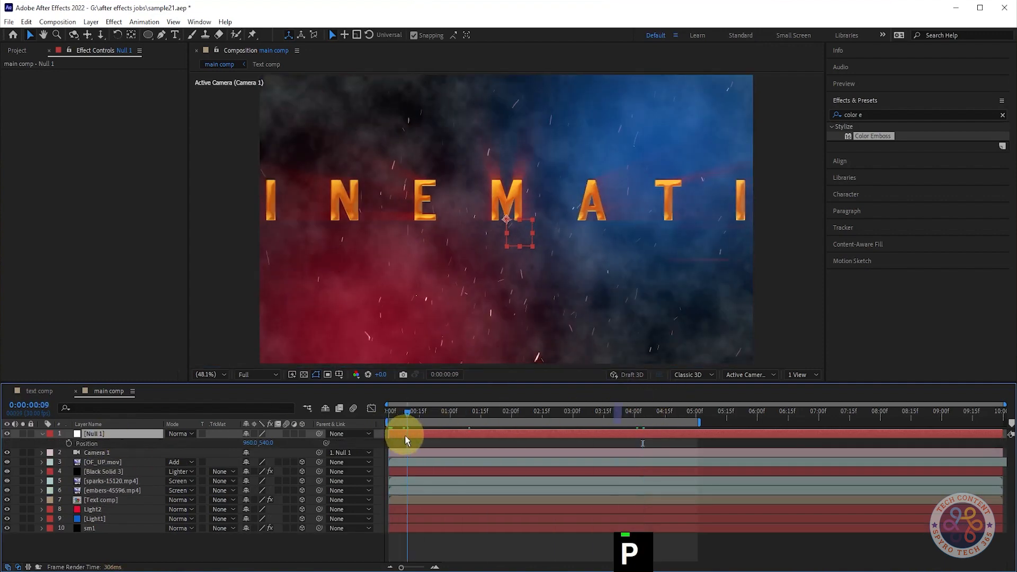
left_click(302, 433)
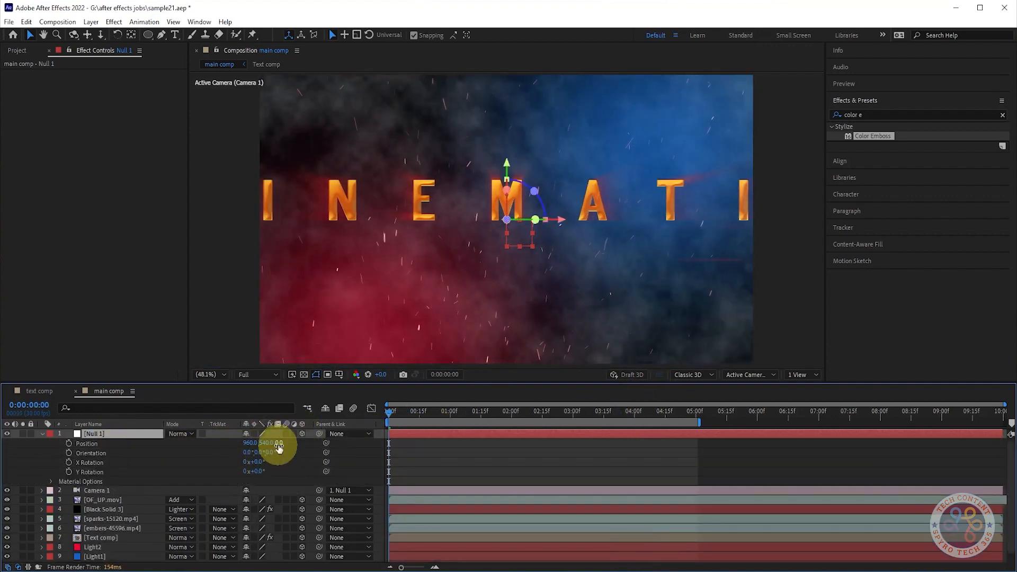
At 0:00:00:00, start animating the null's Position and set it to 960, 508, 2683
left_click_drag(278, 443, 551, 404)
left_click_drag(284, 443, 606, 361)
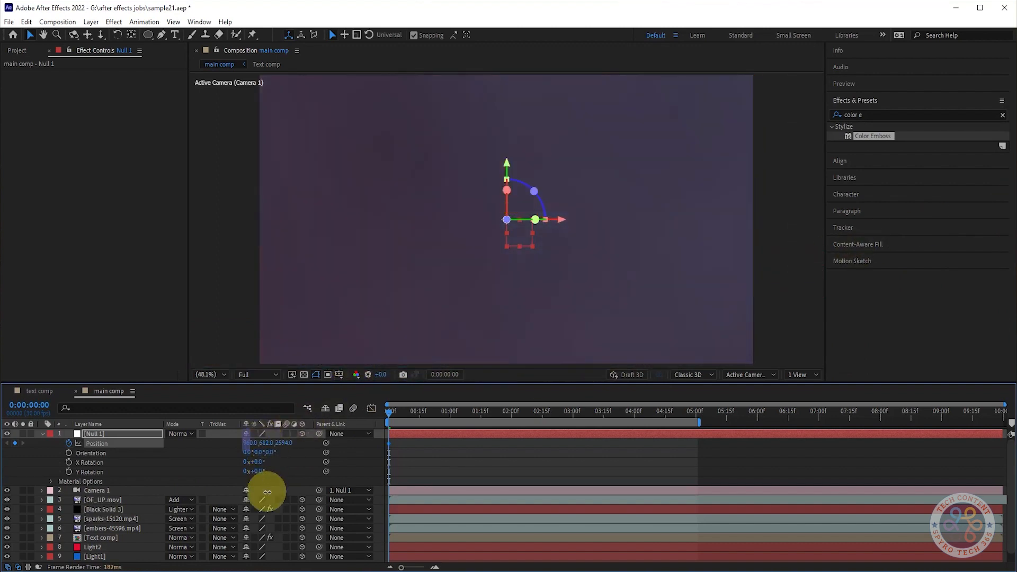
left_click_drag(286, 446, 575, 306)
right_click(113, 440)
left_click(172, 383)
left_click_drag(268, 450, 1009, 546)
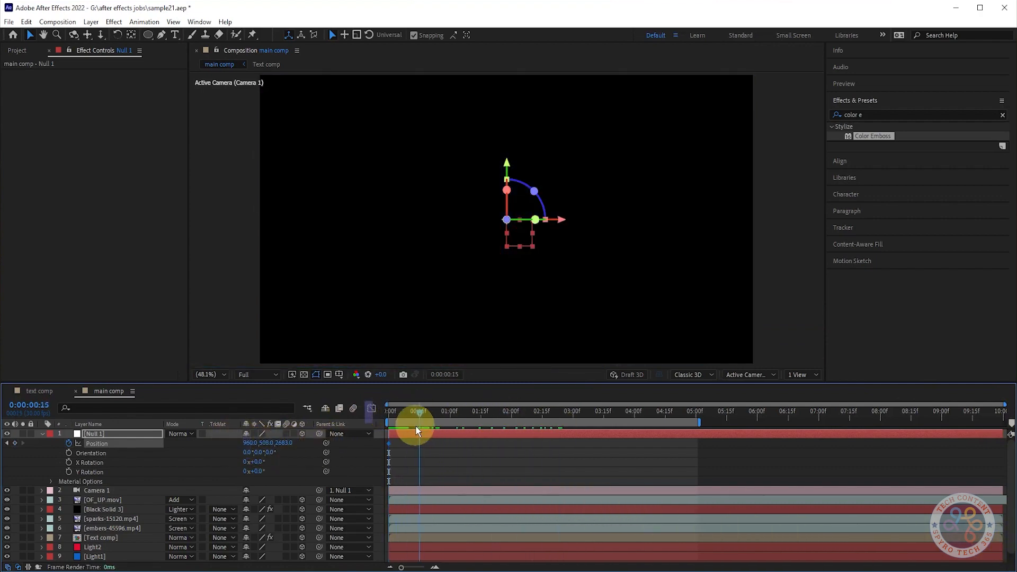
At 0:00:00:20, reset the null's Position to 960, 540, 0 and preview the camera move
right_click(127, 444)
left_click(172, 382)
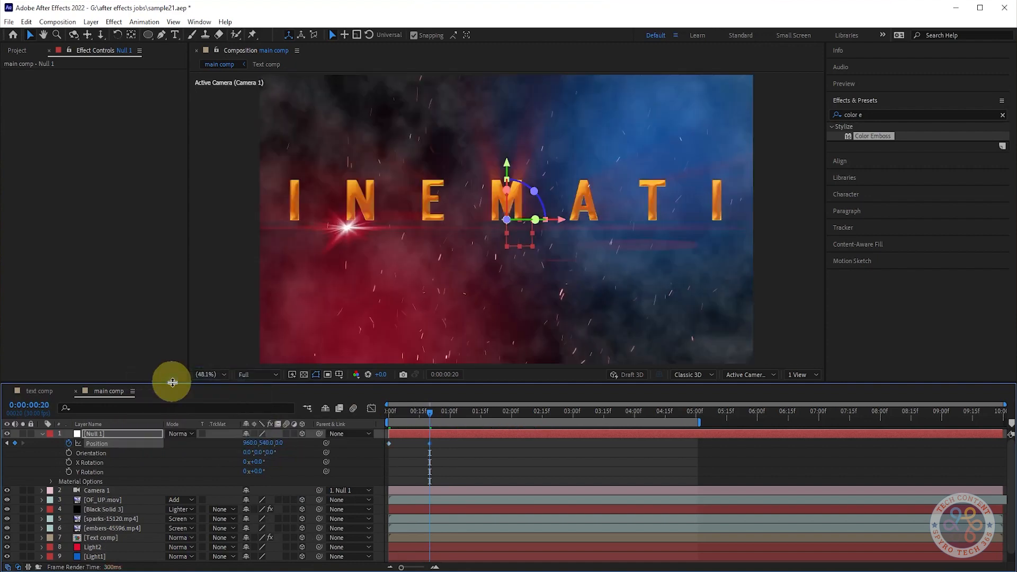
key("space")
key("space")
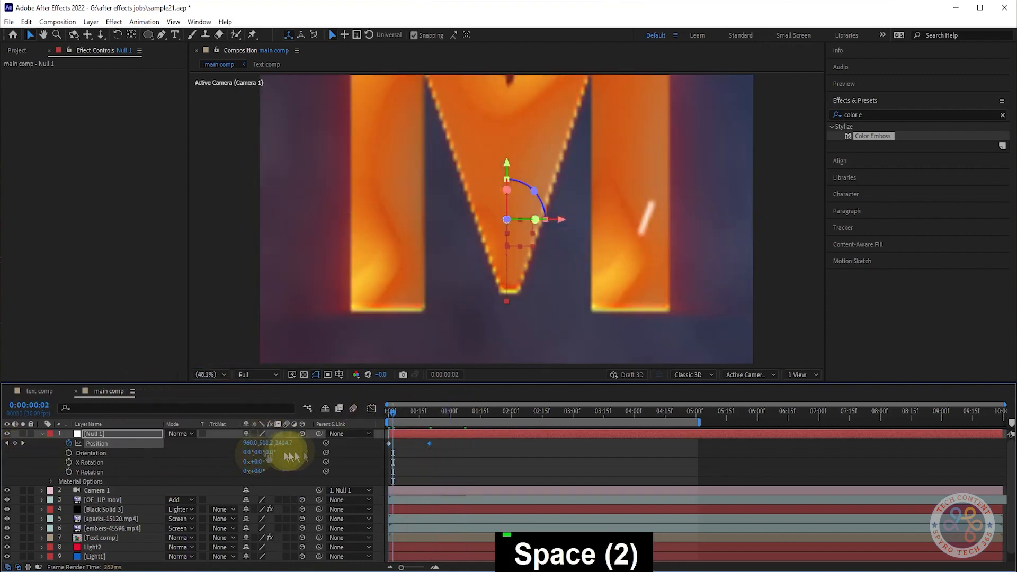
key("space")
key("space")
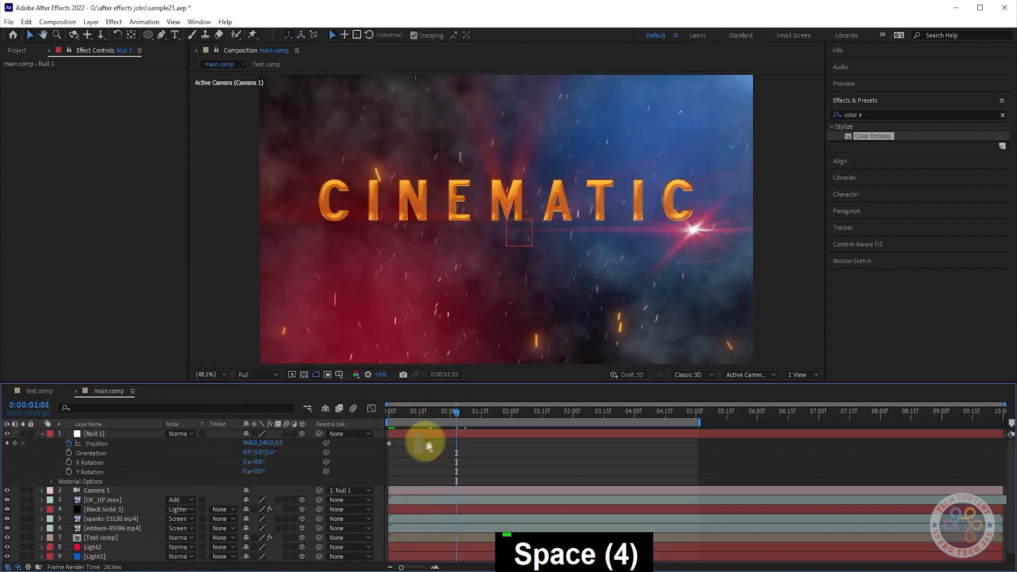
Move the null's second Position keyframe earlier, to just before 0:00:00:15, and preview the faster camera move
key("space")
key("space")
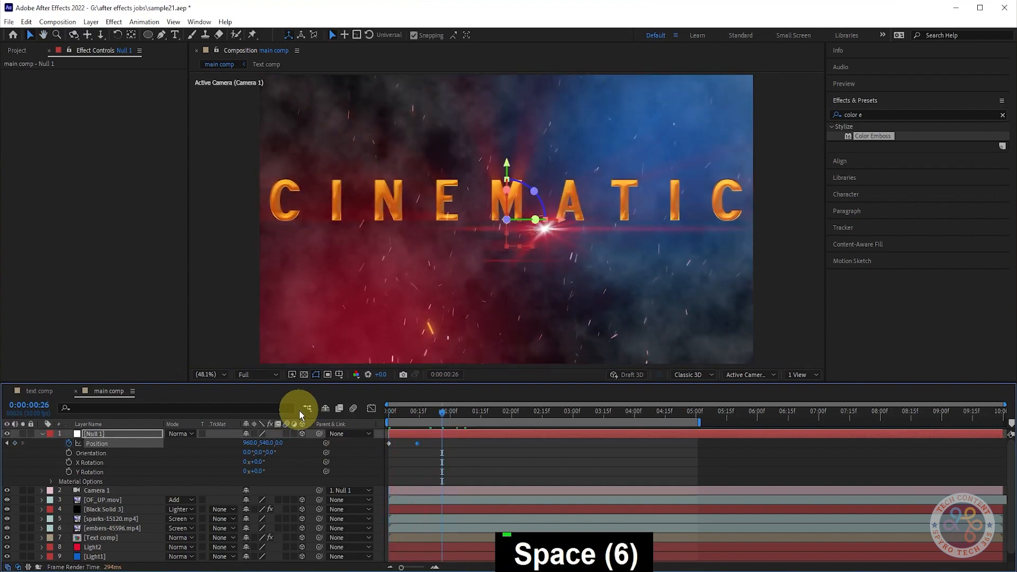
key("space")
key("space")
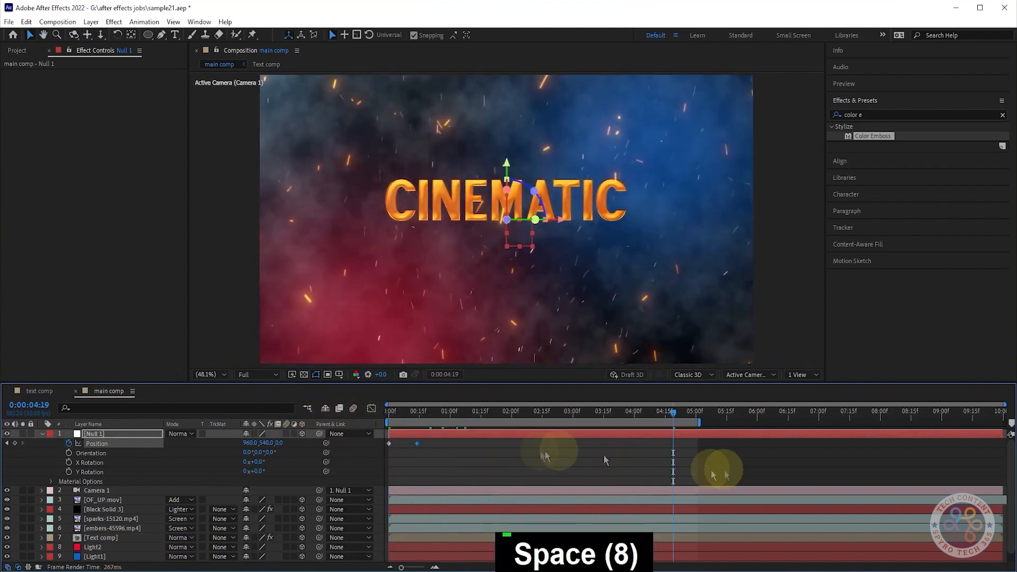
key("space")
key("space")
key("space")
key("space")
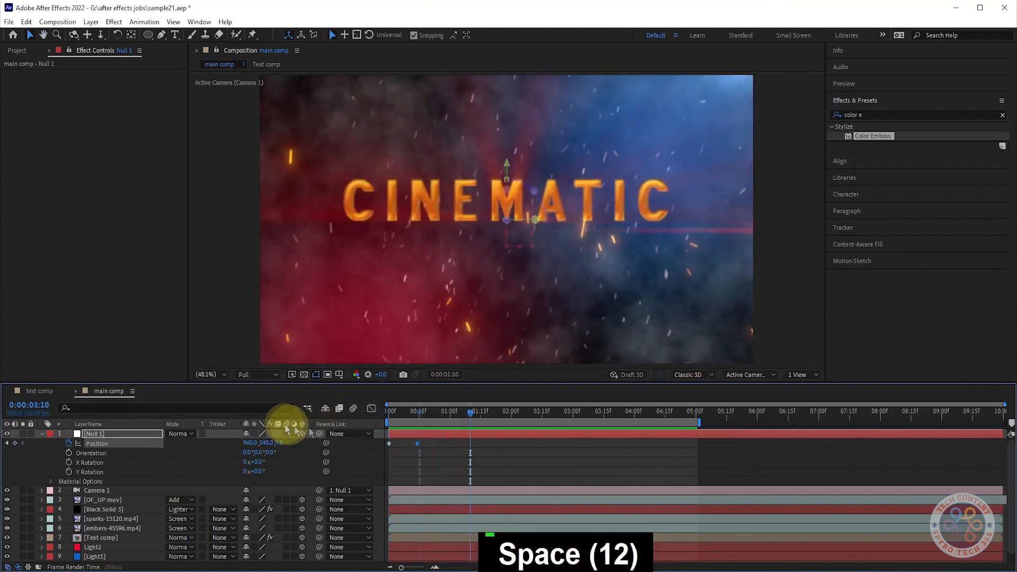
At 0:00:00:11, add a Position keyframe on the null, lower its Z value to 8.9 and preview
left_click(411, 419)
left_click(14, 443)
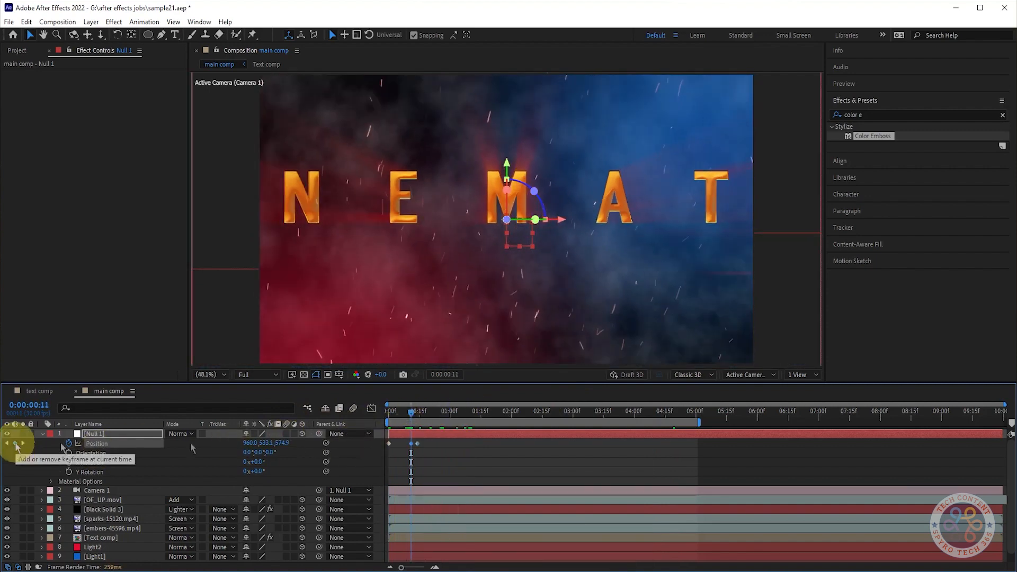
left_click_drag(222, 445, 6, 470)
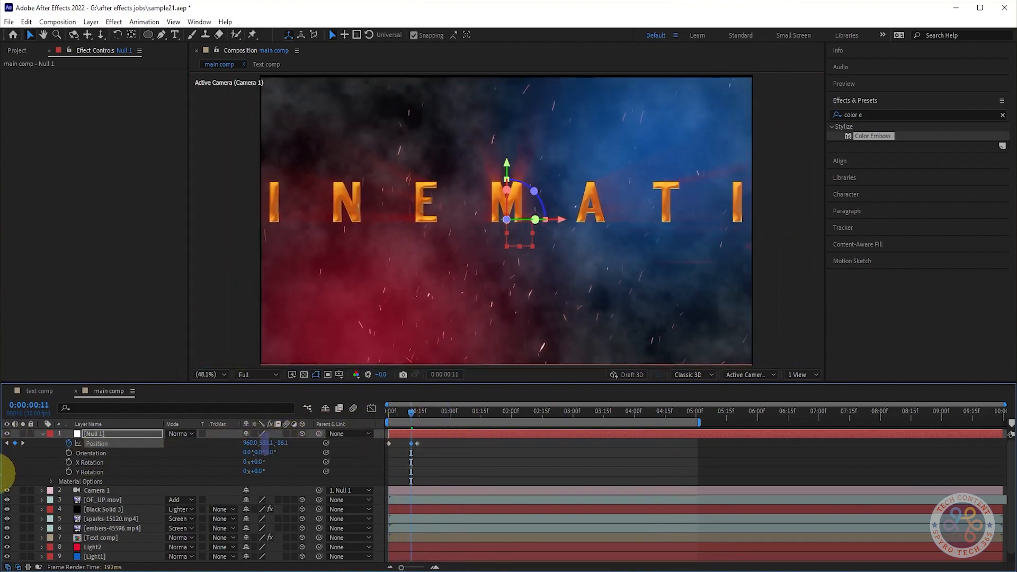
key("space")
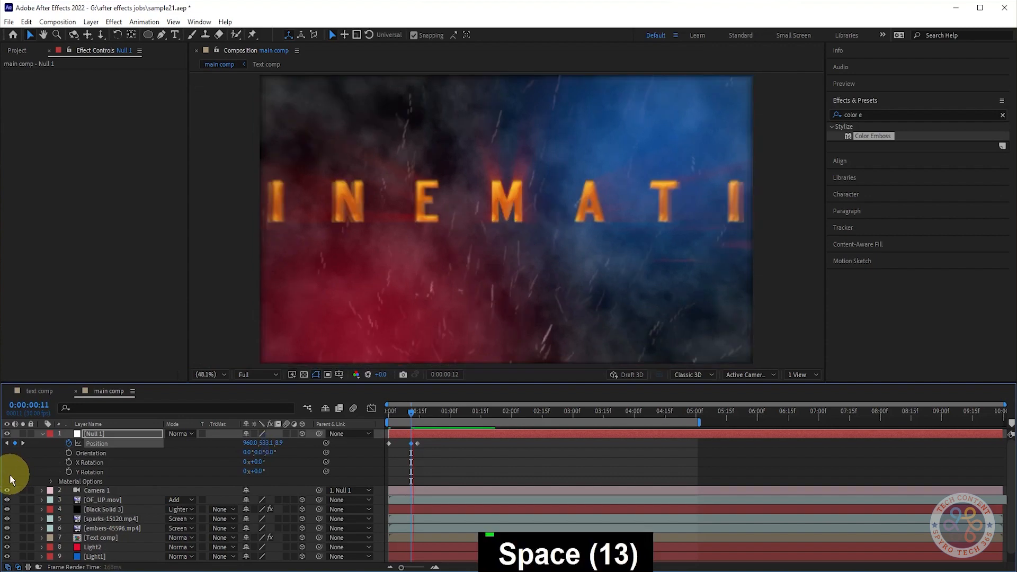
Set the Z value of the null's Position keyframe at 0:00:00:11 to -622.1 and preview the camera move
key("space")
left_click(6, 443)
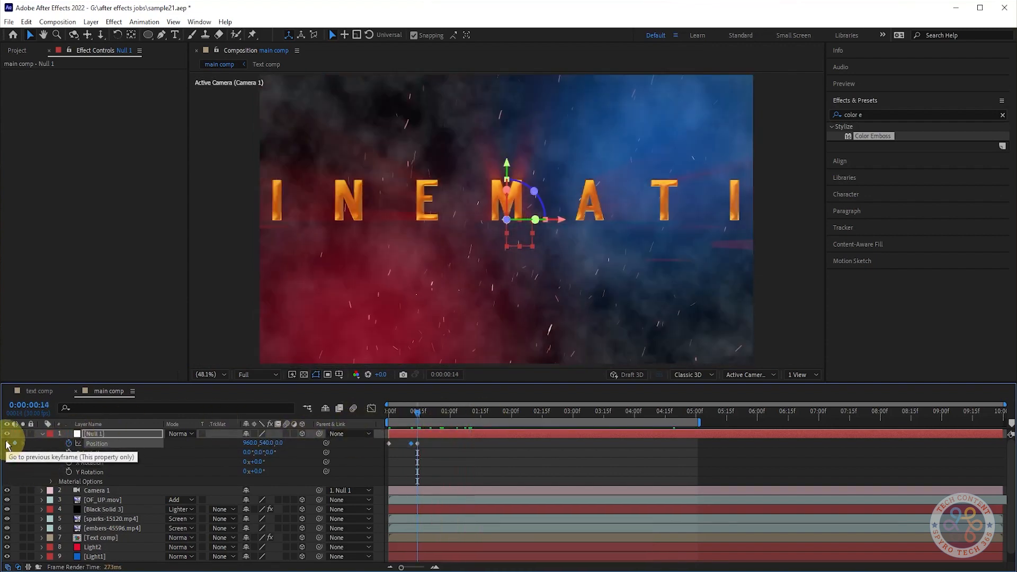
left_click_drag(268, 443, 5, 450)
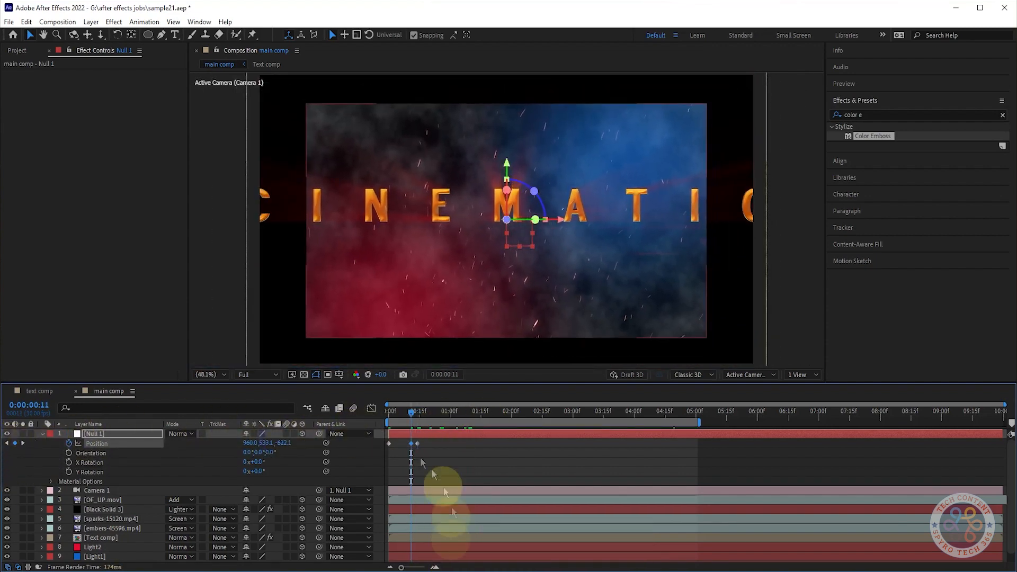
key("space")
key("space")
key("space")
key("space")
left_click(414, 428)
left_click(207, 435)
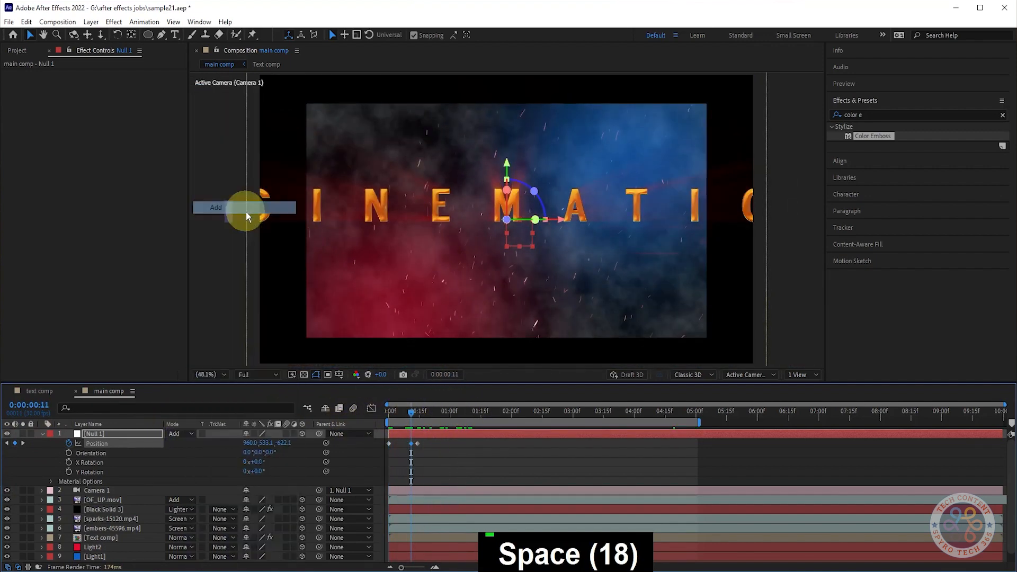
left_click(247, 211)
key("ctrl+z")
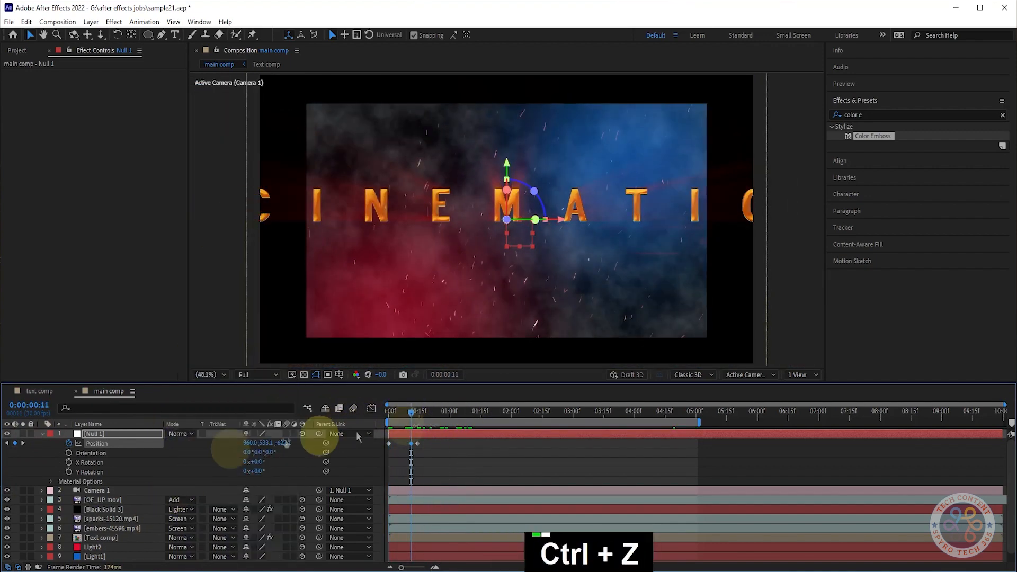
Delete the null's middle Position keyframe at 0:00:00:11 and preview the camera move
key("Delete")
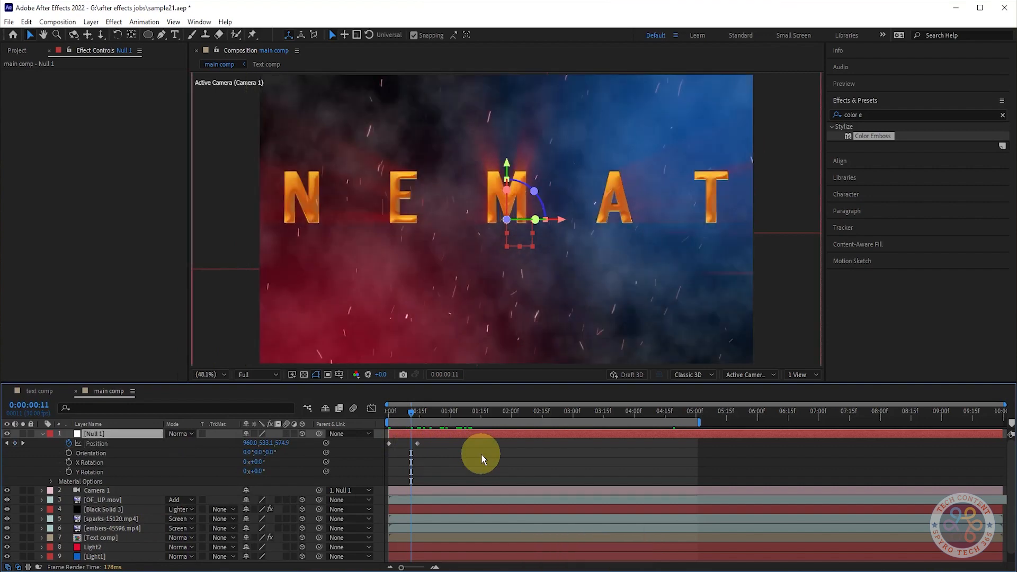
key("space")
key("space")
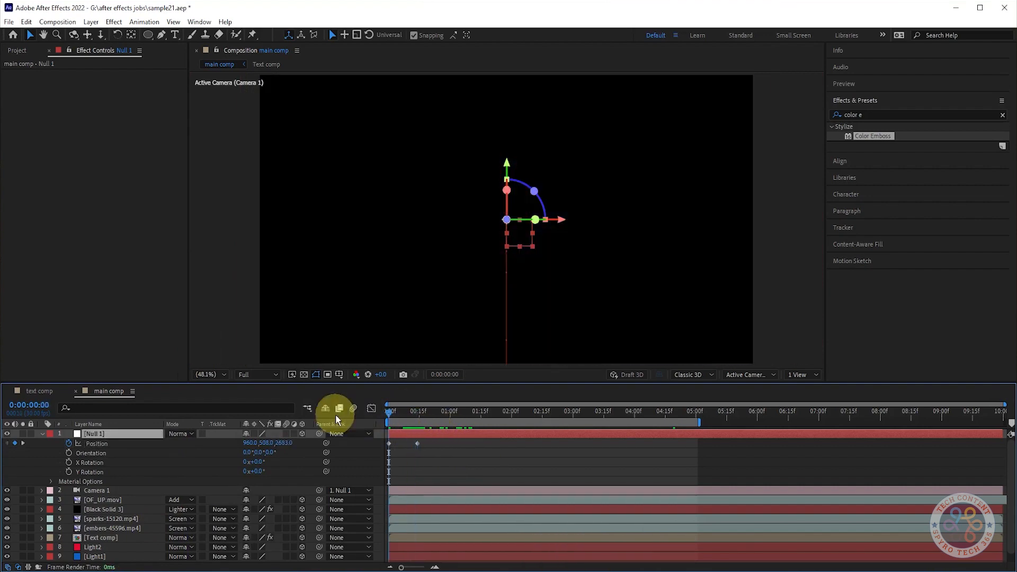
key("space")
key("space")
key("space")
key("space")
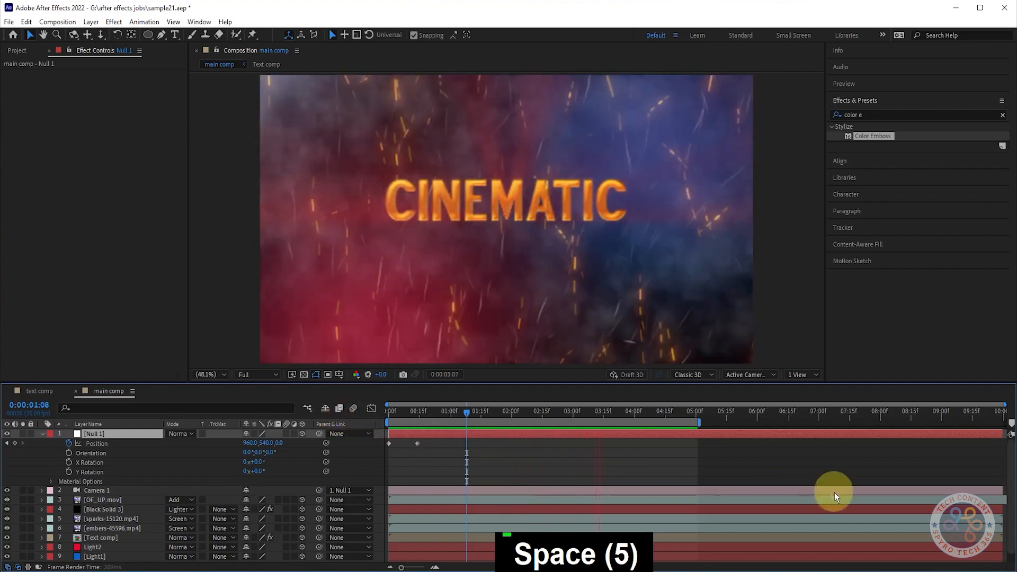
key("space")
key("space")
key("space")
key("space")
Apply Easy Ease to the null's two Position keyframes, check their speed curve in the Graph Editor and preview
left_click_drag(424, 468, 371, 439)
key("F9")
left_click(372, 409)
scroll(421, 562, "up", 3)
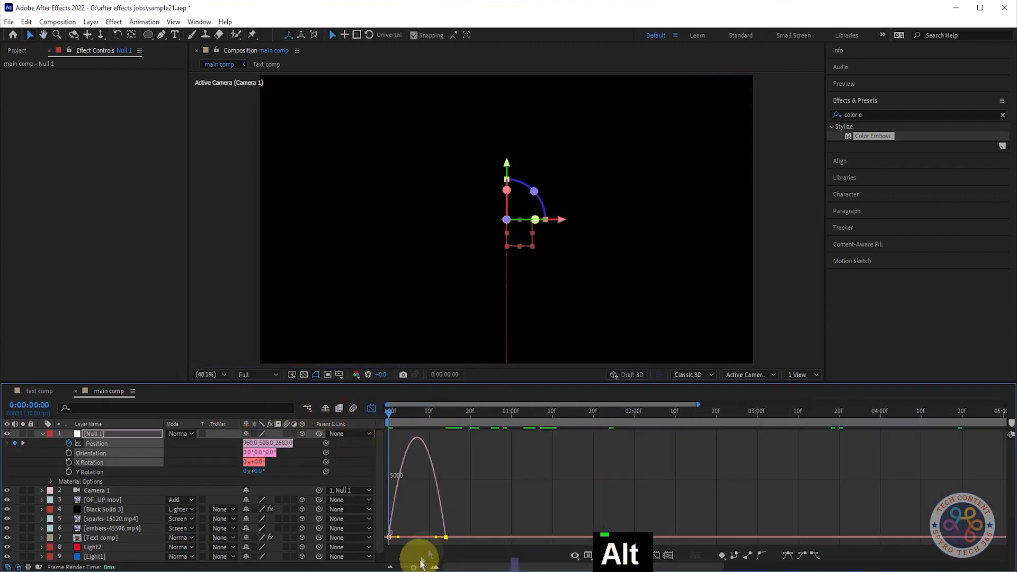
left_click_drag(369, 535, 420, 537)
left_click(371, 408)
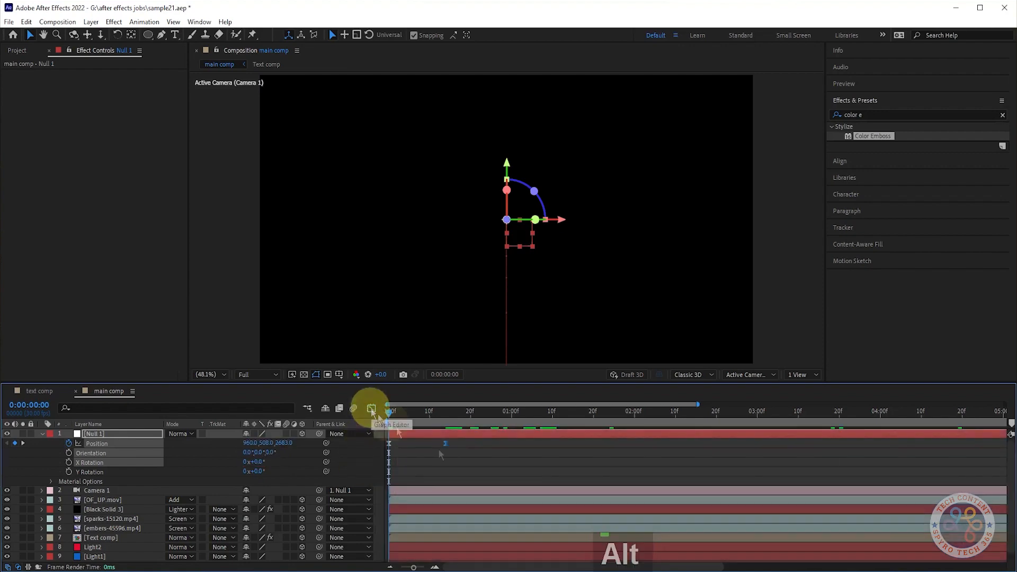
scroll(450, 445, "down", 3)
key("space")
key("space")
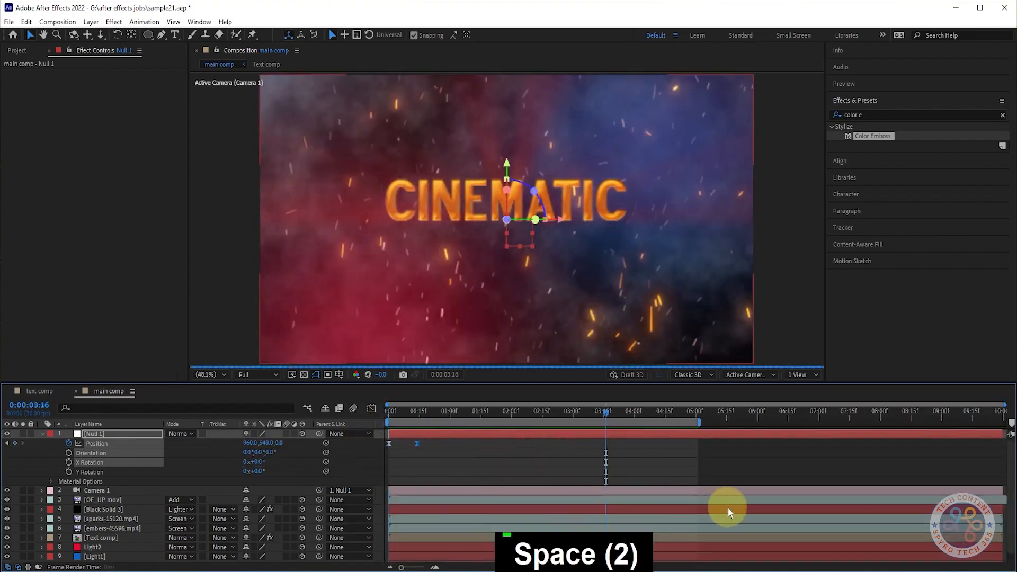
Trim the sparks-15120.mp4 and embers-45596.mp4 layers to end at 0:00:04:00 and check the frames beyond
left_click(28, 436)
left_click(113, 479, "shift")
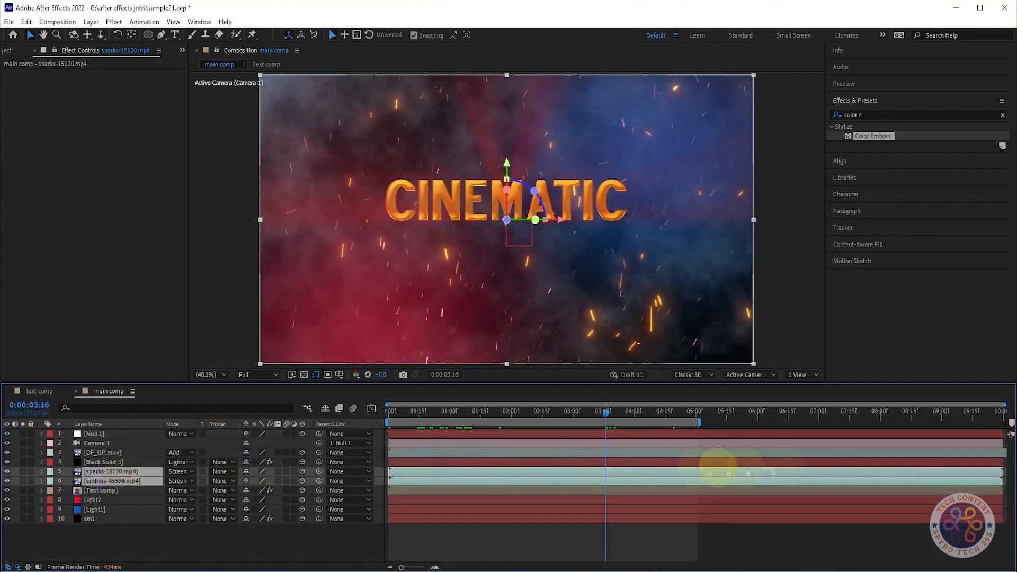
left_click_drag(996, 474, 637, 486)
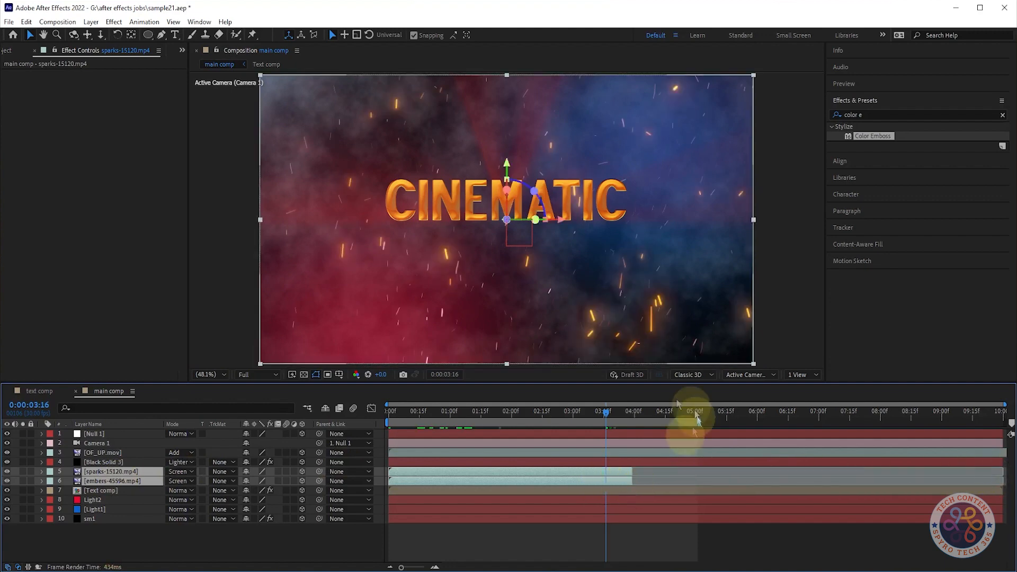
left_click(638, 416)
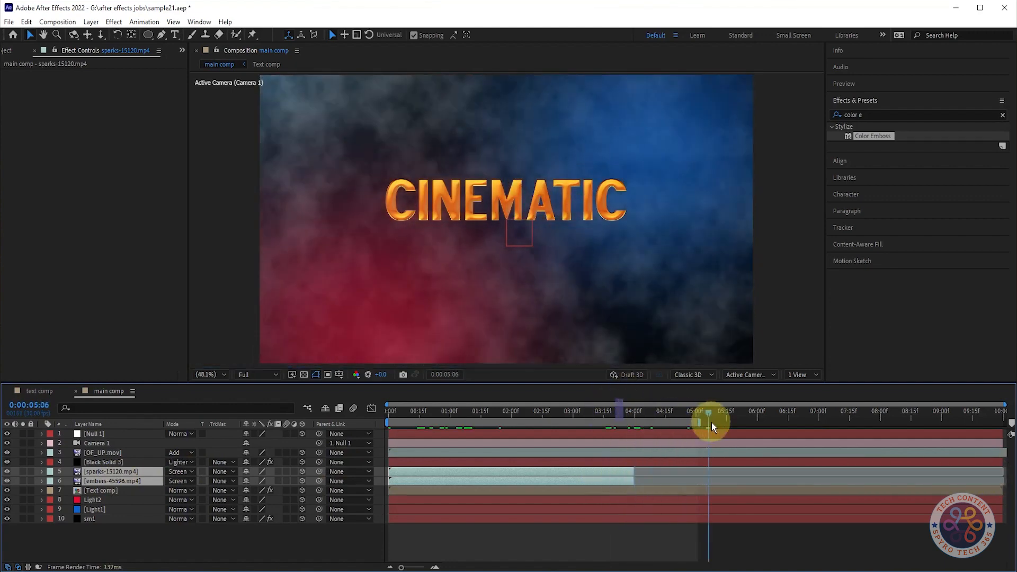
Preview the sequence and shorten the work area to end at about 0:00:04:15
key("space")
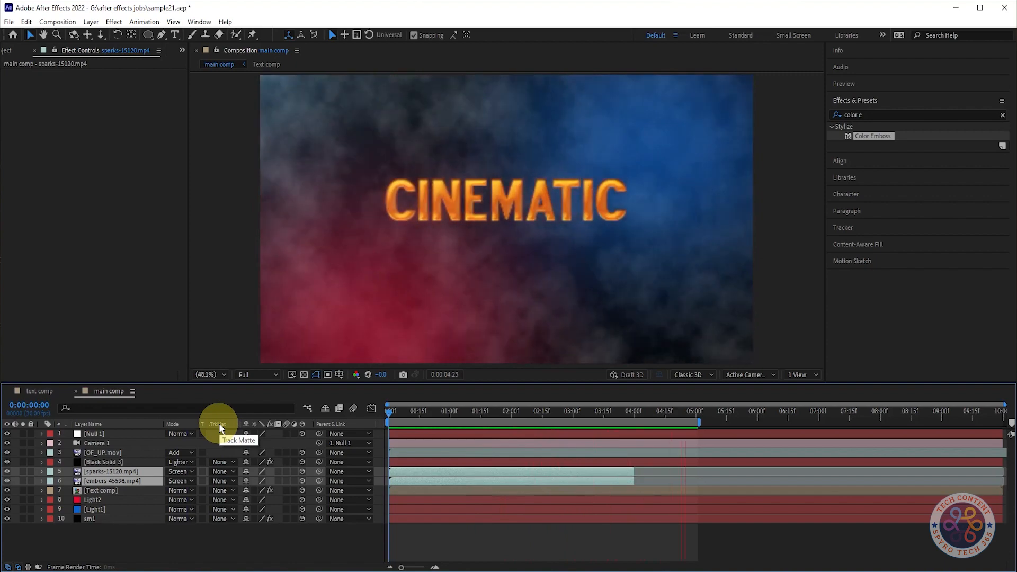
key("space")
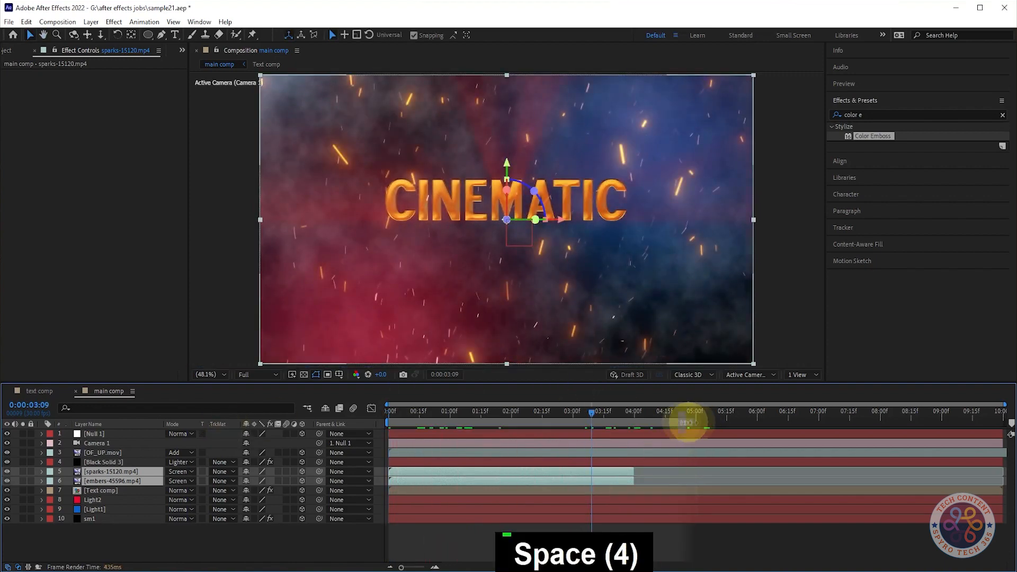
key("space")
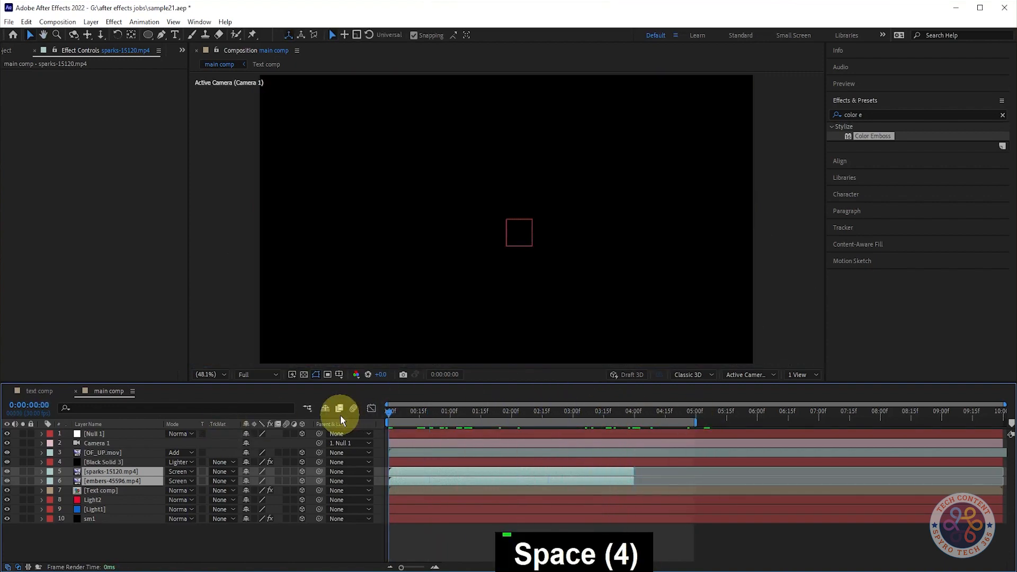
key("space")
mouse_move(658, 414)
left_mouse_down()
mouse_move(636, 414)
mouse_move(641, 424)
mouse_move(694, 422)
mouse_move(666, 418)
left_mouse_up()
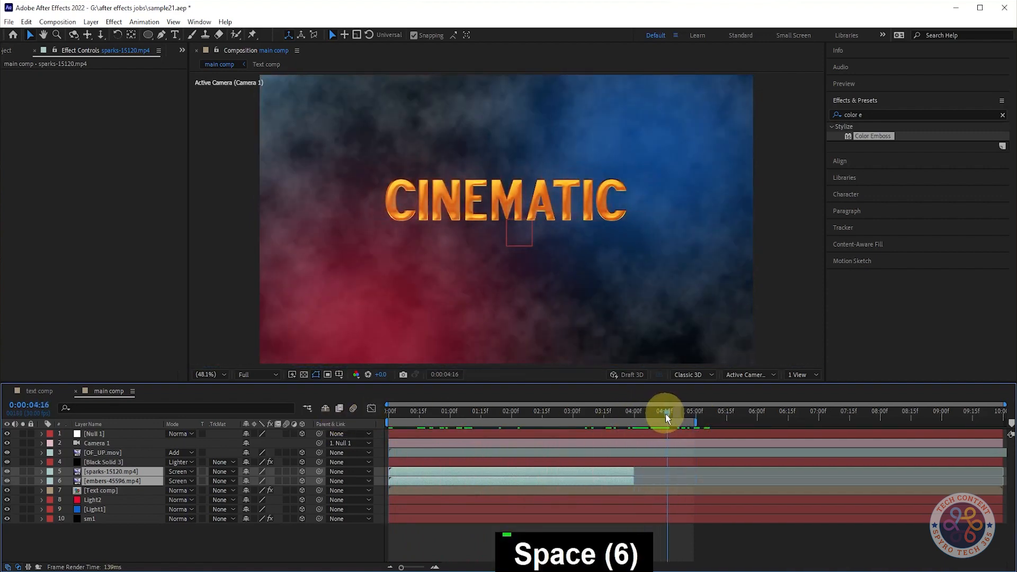
Reveal the null's keyframes and paste a Position keyframe at 0:00:03:25
left_click(98, 433)
key("u")
mouse_move(613, 412)
left_mouse_down()
mouse_move(634, 416)
mouse_move(626, 422)
left_mouse_up()
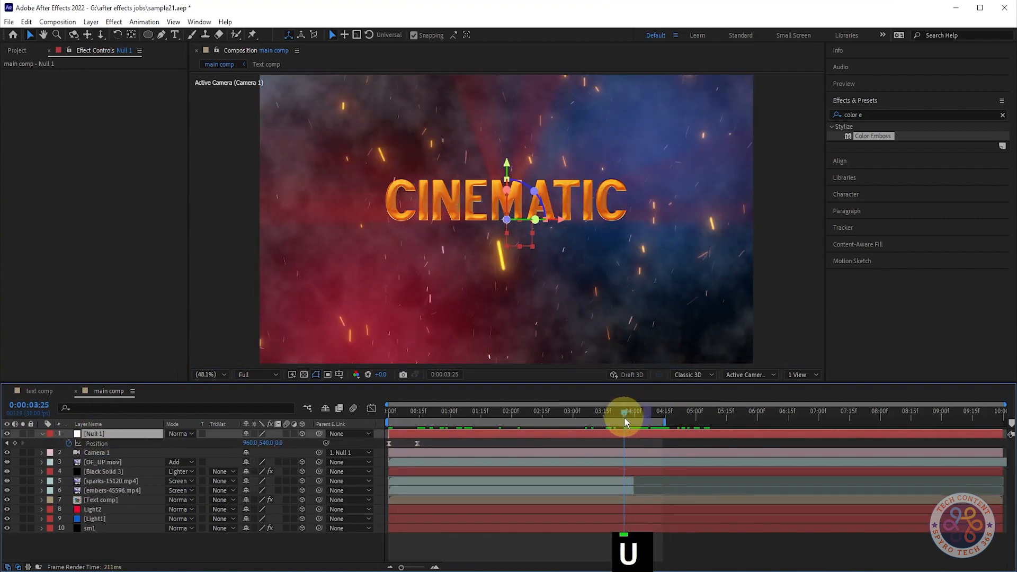
key("ctrl+v")
left_click(650, 415)
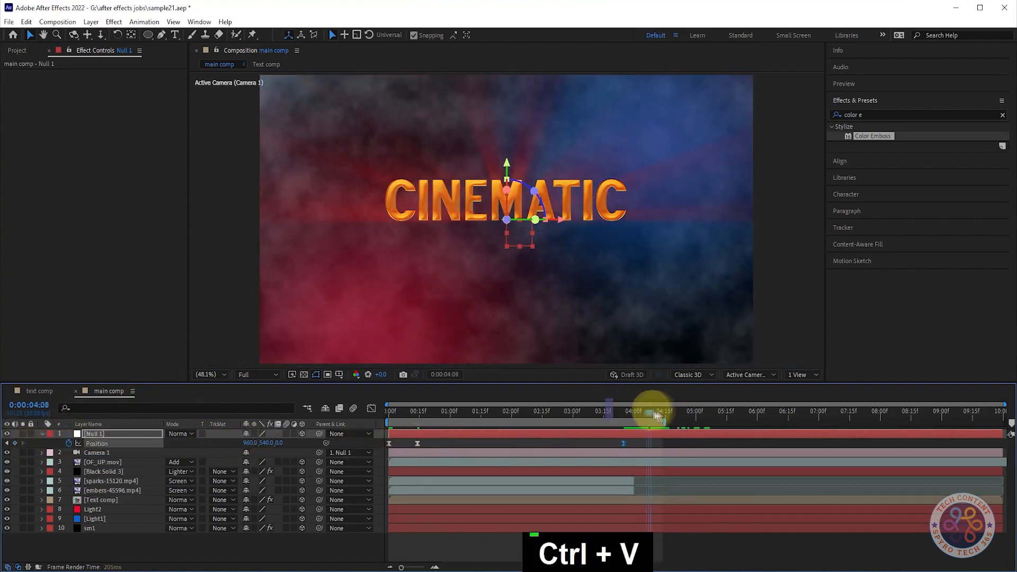
left_click(625, 412)
At 0:00:03:25, start animating the null's Y and Z Rotation, setting Y to 27° and Z to 25°
key("r")
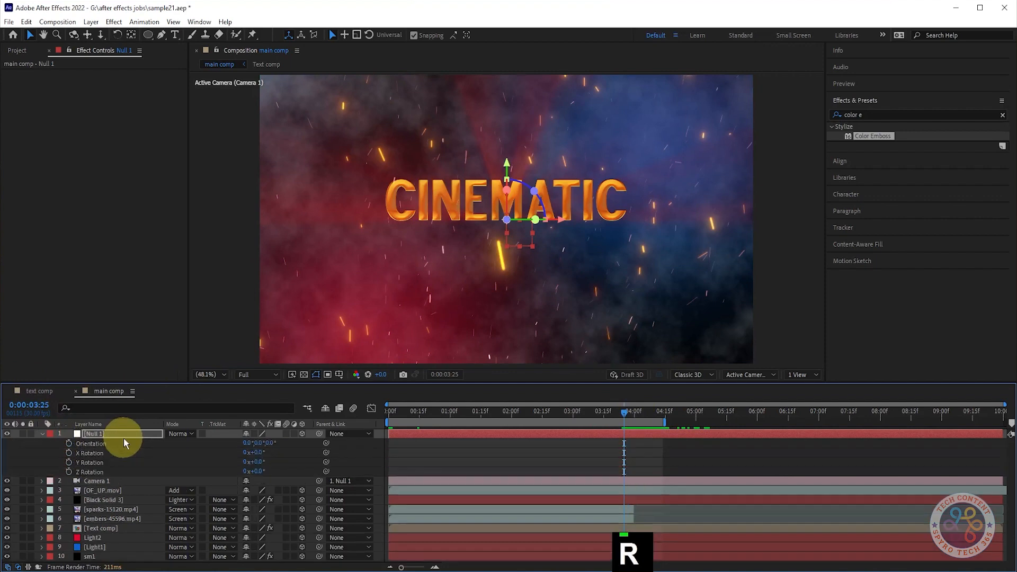
left_click(69, 472)
left_click(69, 463)
mouse_move(256, 472)
left_mouse_down()
mouse_move(286, 466)
mouse_move(250, 469)
mouse_move(274, 462)
left_mouse_up()
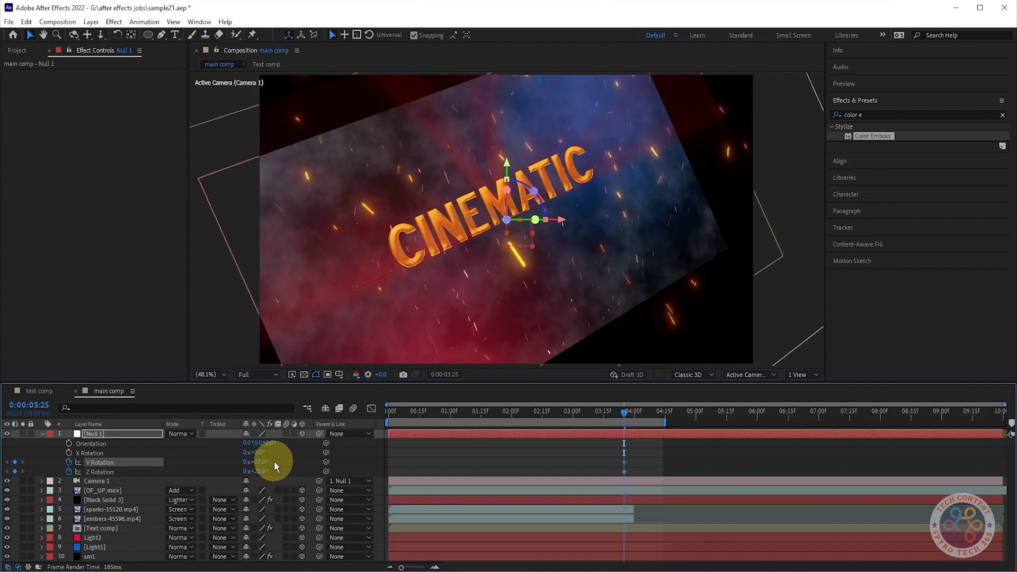
Move the null's Y and Z Rotation keyframes to 0:00:03:29 and reset both rotations at 0:00:03:25
mouse_move(626, 454)
left_mouse_down()
mouse_move(624, 469)
mouse_move(633, 468)
left_mouse_up()
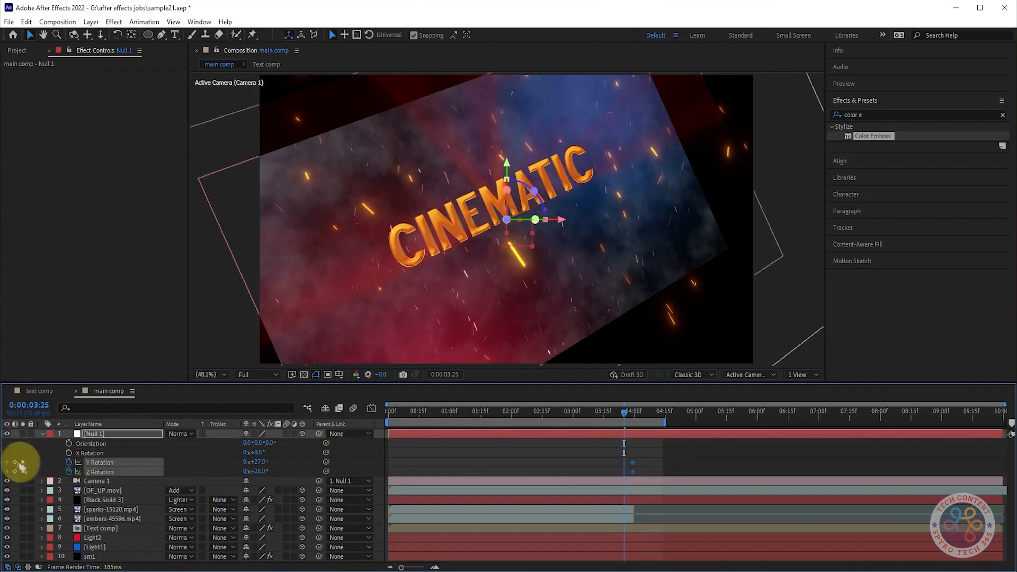
right_click(118, 461)
left_click(164, 390)
left_click(634, 412)
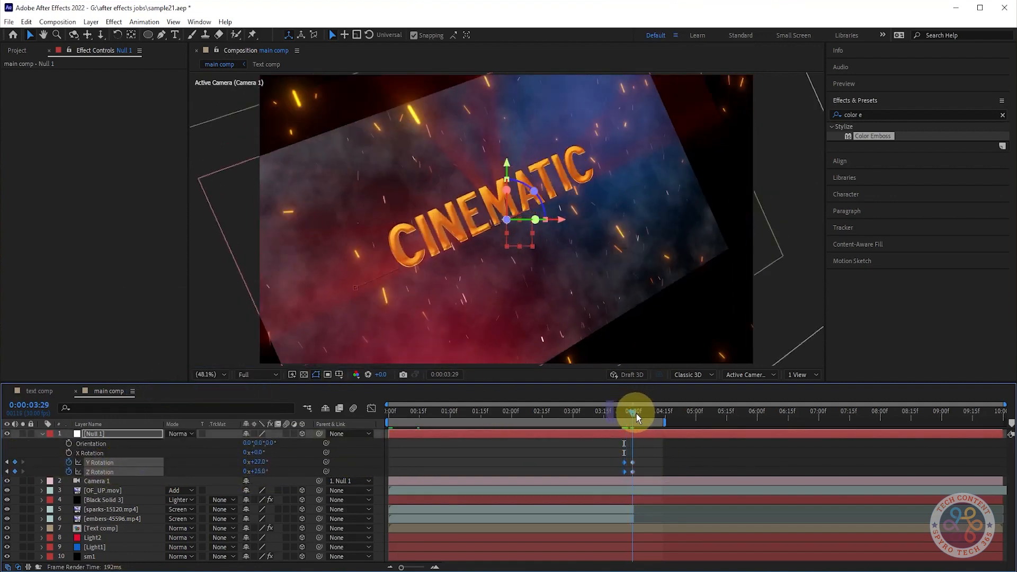
scroll(609, 465, "down", 2)
left_click(585, 463)
scroll(609, 461, "up", 2)
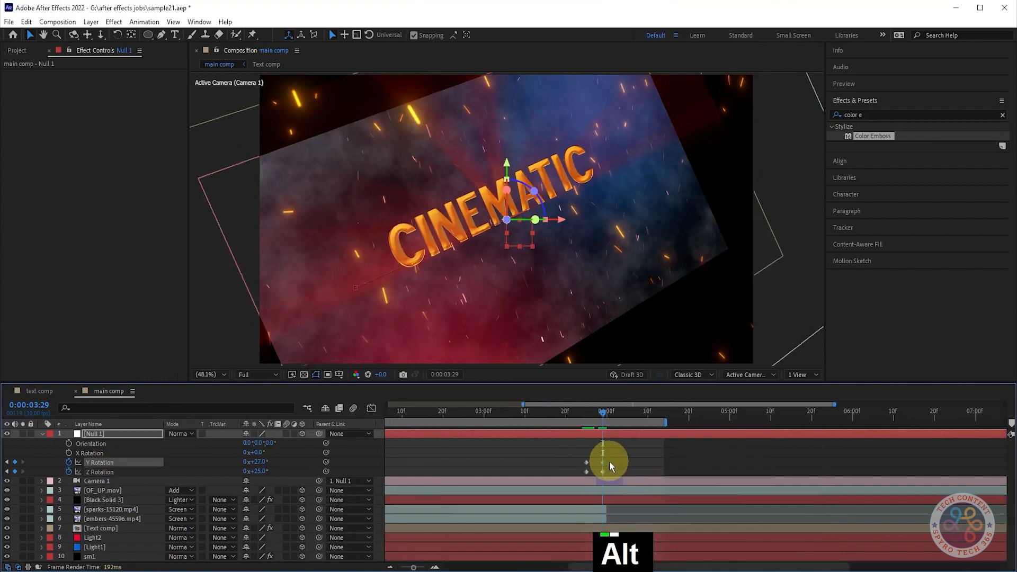
At 0:00:04:08, add a Position keyframe on the null and set it to 960, 476, 626
left_click(131, 436)
key("u")
left_click_drag(618, 416, 635, 416)
left_click_drag(279, 443, 688, 431)
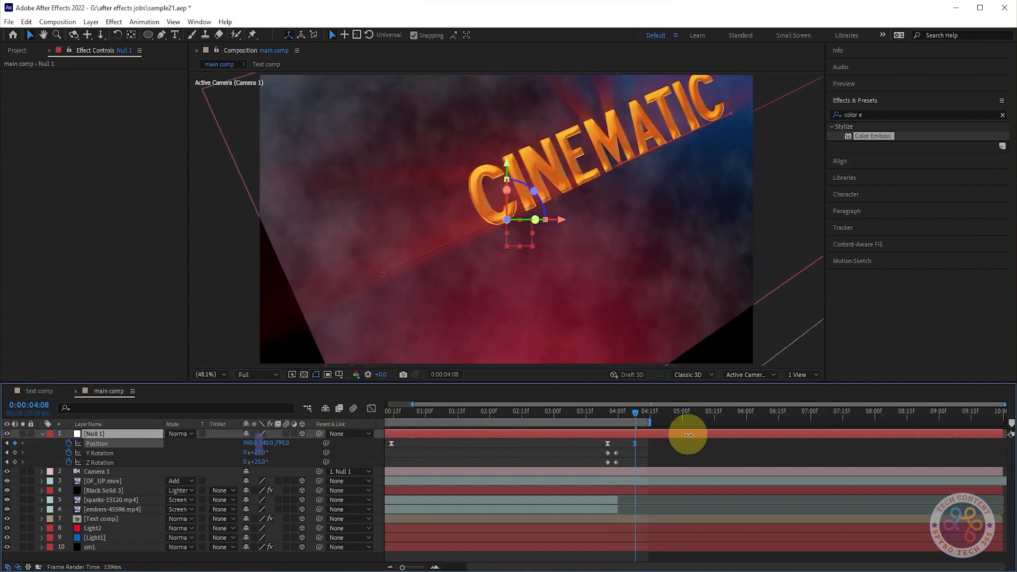
left_click_drag(270, 442, 149, 477)
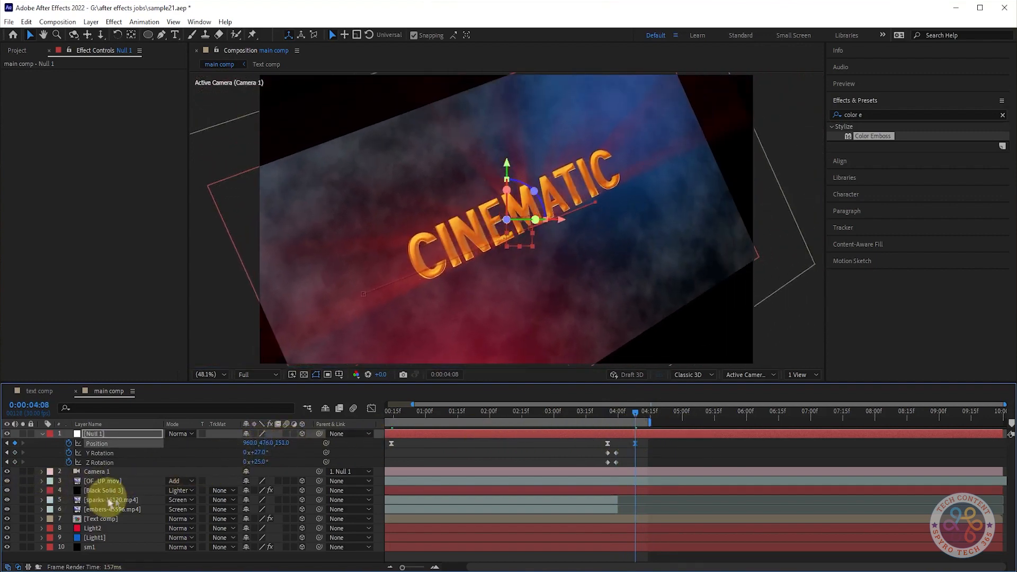
left_click_drag(288, 442, 526, 433)
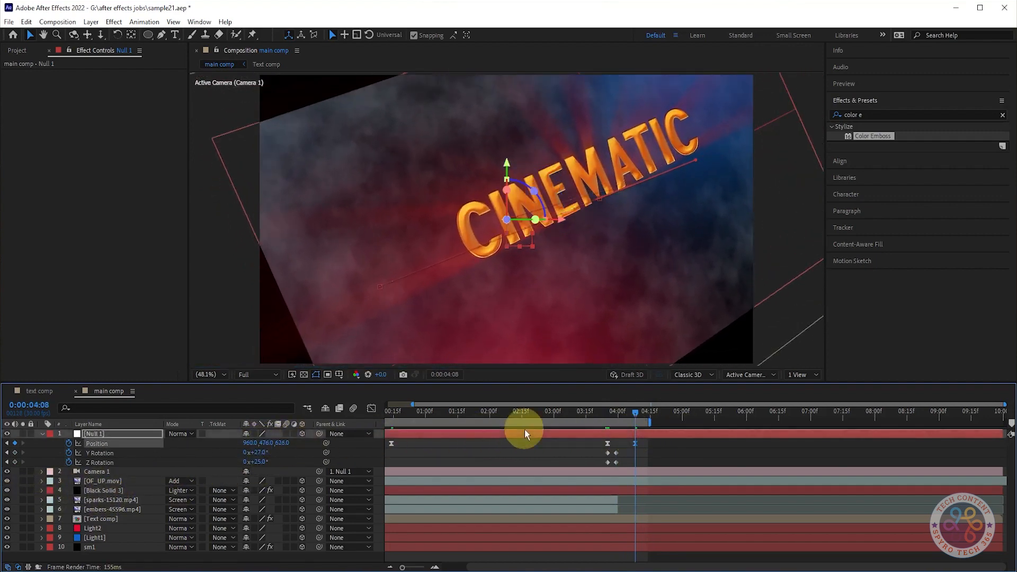
Delete the null's rotation keyframes at 0:00:03:29, raise its Z position at 0:00:04:08 until the title leaves the view, and preview
left_click_drag(687, 457, 610, 465)
key("Delete")
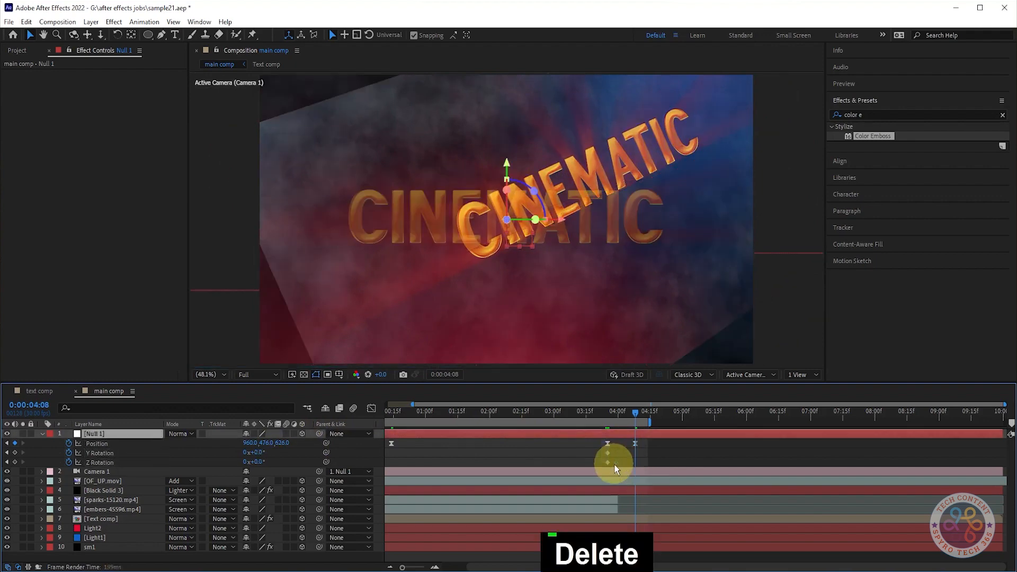
left_click_drag(282, 447, 618, 415)
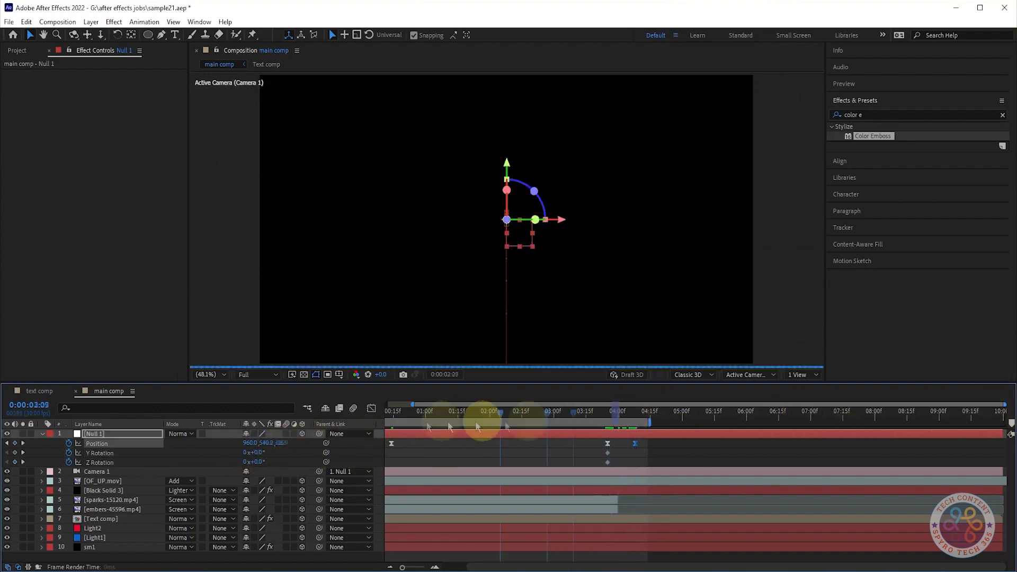
key("space")
key("space")
left_click_drag(466, 424, 636, 442)
Remove the null's remaining Y and Z Rotation animation and list only its keyframed properties
left_click_drag(643, 409, 420, 459)
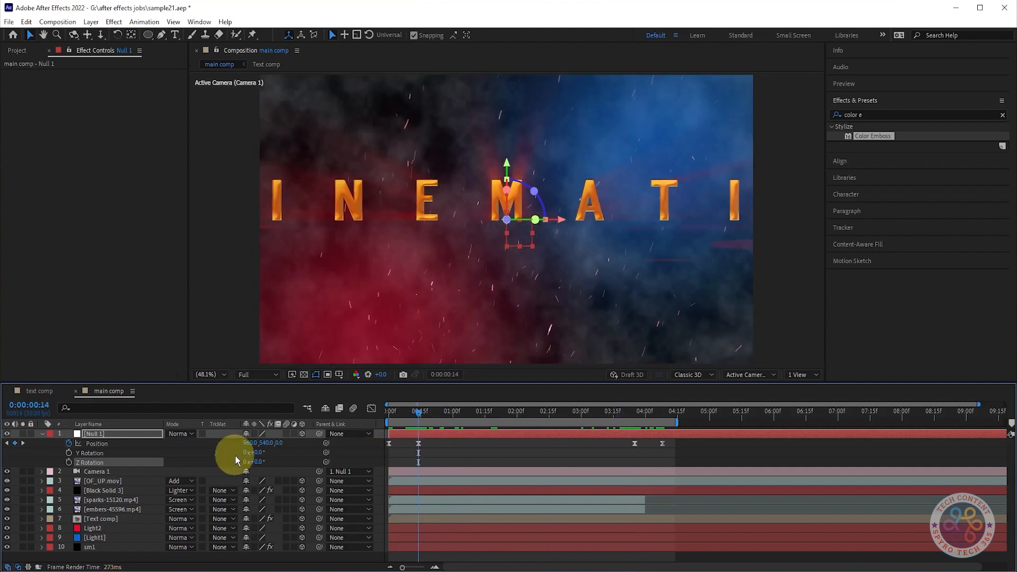
left_click(131, 434)
key("u")
key("u")
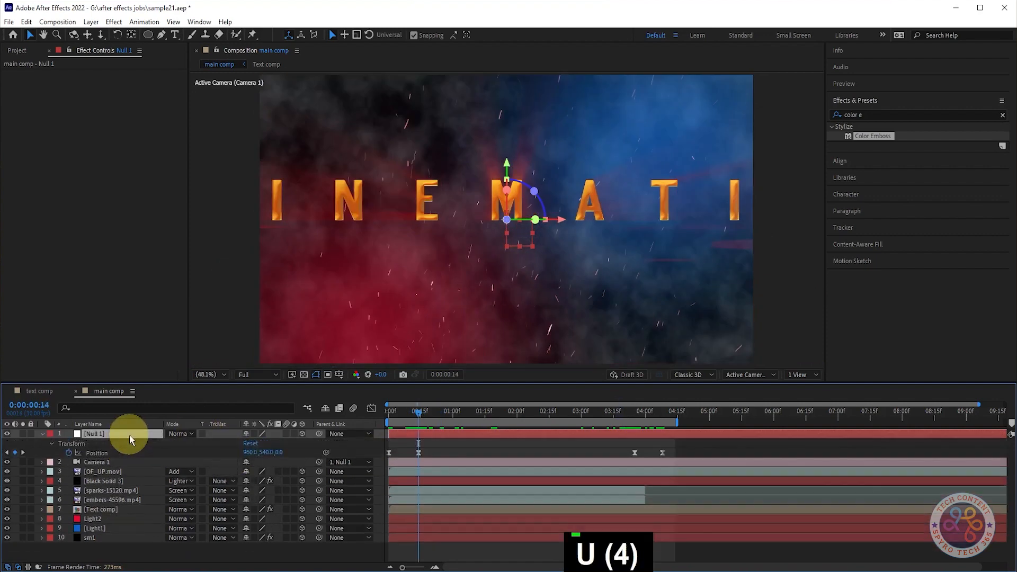
Delete the null's Position keyframes at 0:00:03:25 and 0:00:04:08
left_click_drag(427, 412, 635, 454)
left_click(635, 453)
key("Delete")
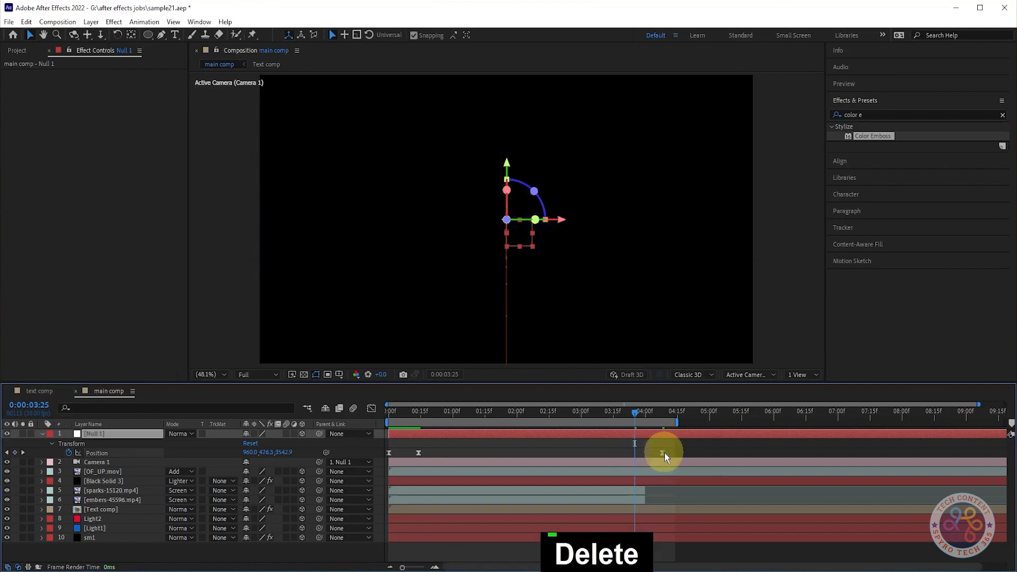
key("Delete")
Start keyframing Camera 1's Position and place the first keyframe at 0:00:04:00
left_click_drag(635, 418, 651, 466)
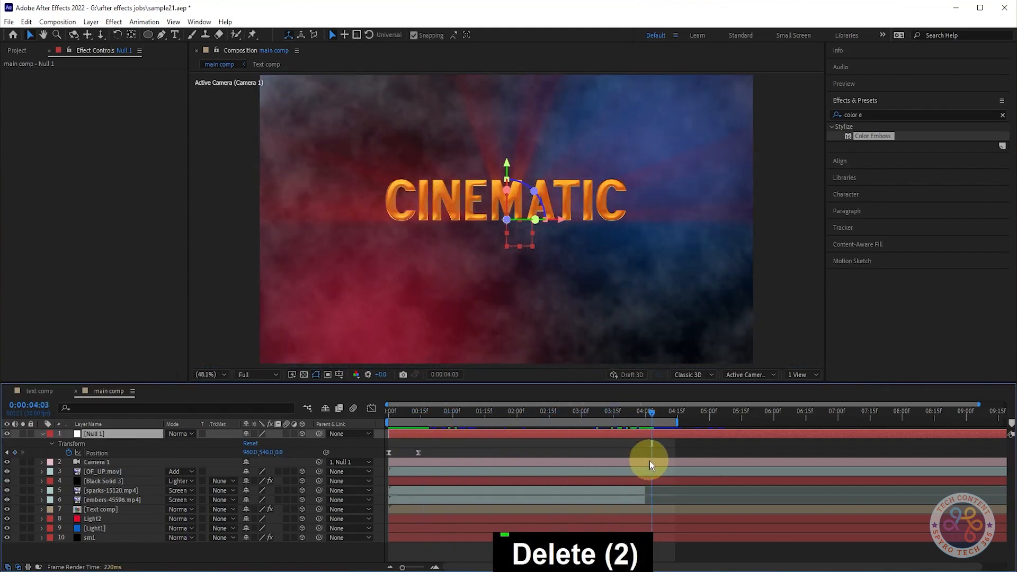
left_click(101, 462)
key("p")
left_click(68, 472)
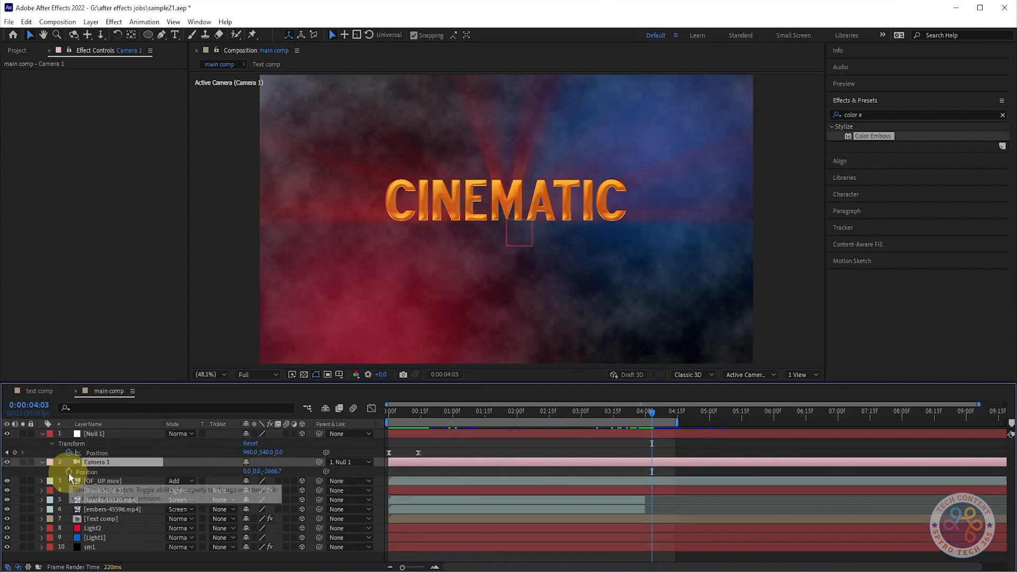
left_click(651, 472)
At 0:00:04:11, try to orbit the camera to an angled view of the title, and undo the orbit
left_click_drag(666, 408, 675, 420)
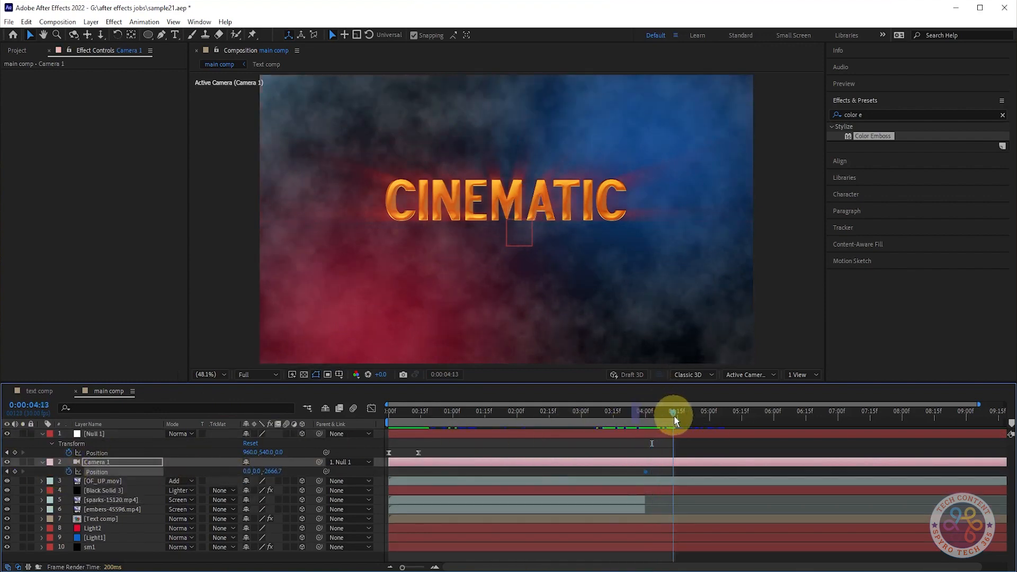
key("alt")
key("alt")
left_click_drag(435, 281, 447, 295)
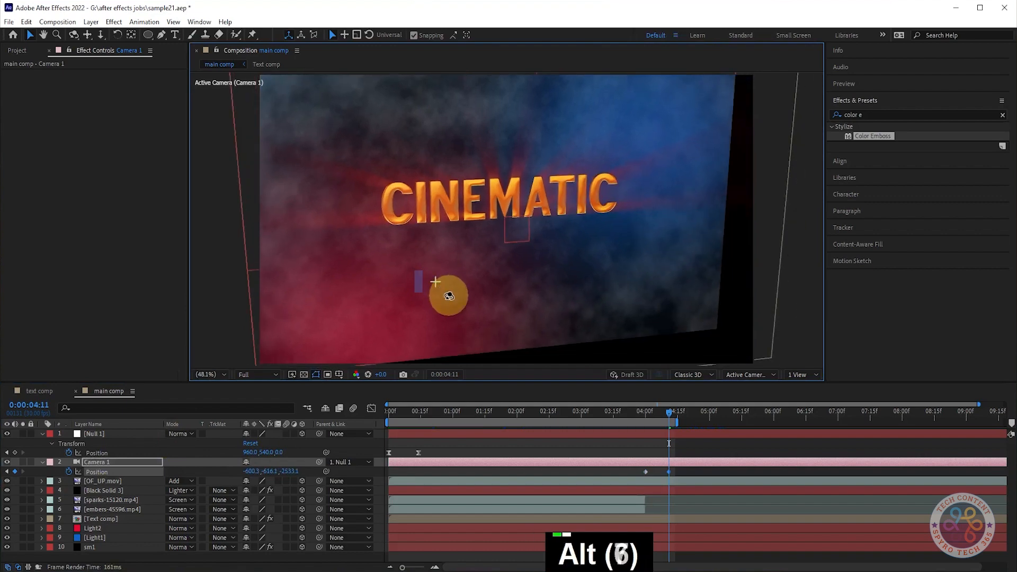
key("ctrl+z")
At 0:00:04:11, bring Camera 1's Position Z close to 0 so it pushes into the title, undo the unwanted tries, and preview
left_click_drag(268, 471, 466, 217)
left_click_drag(677, 413, 669, 435)
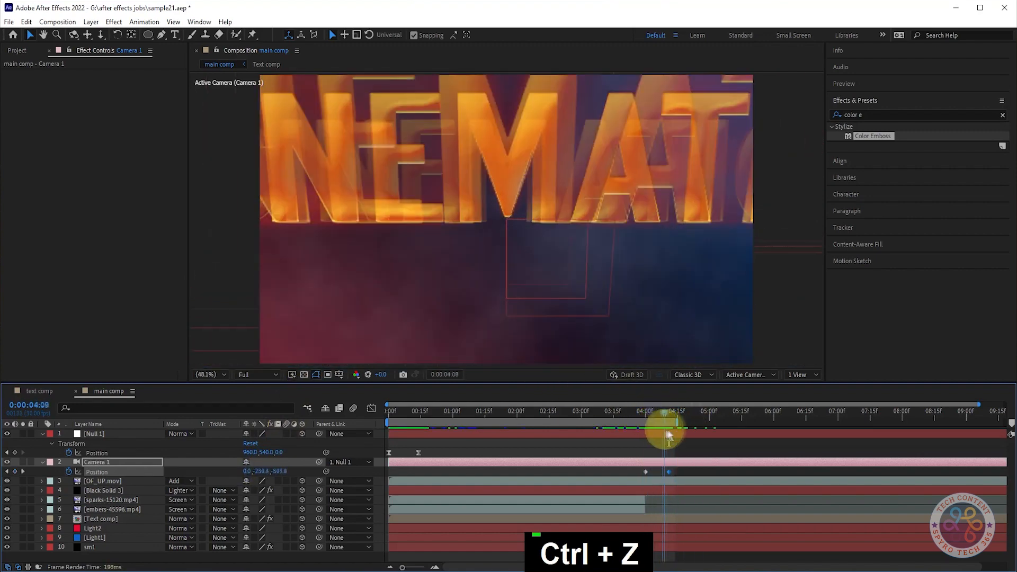
key("ctrl+z")
key("ctrl+z")
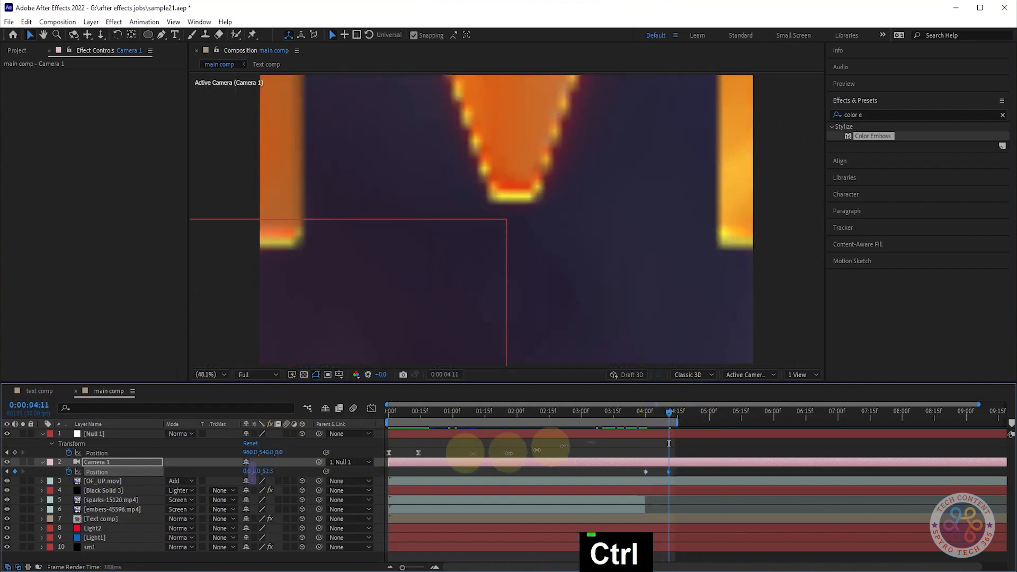
key("ctrl+z")
key("ctrl+z")
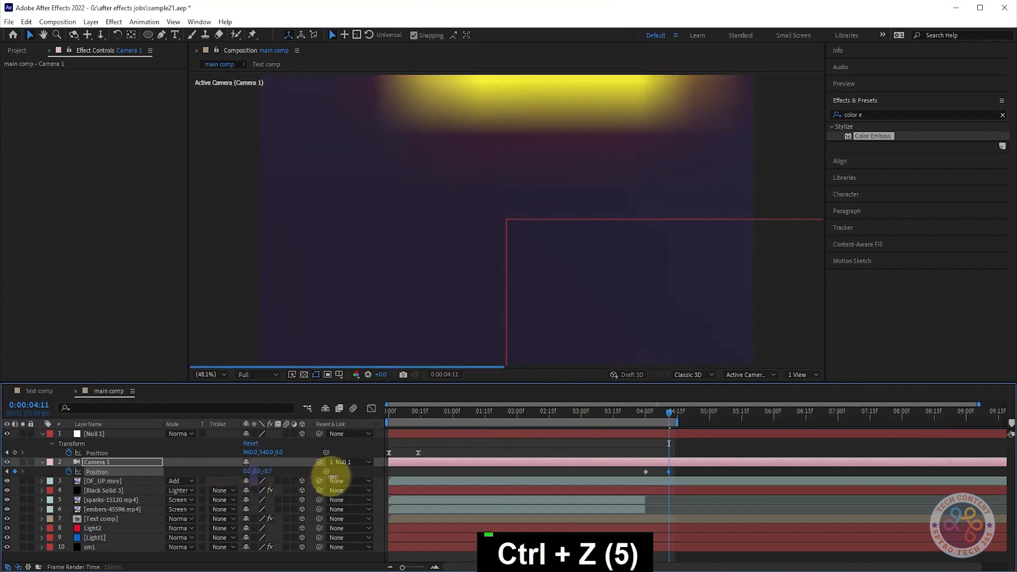
key("space")
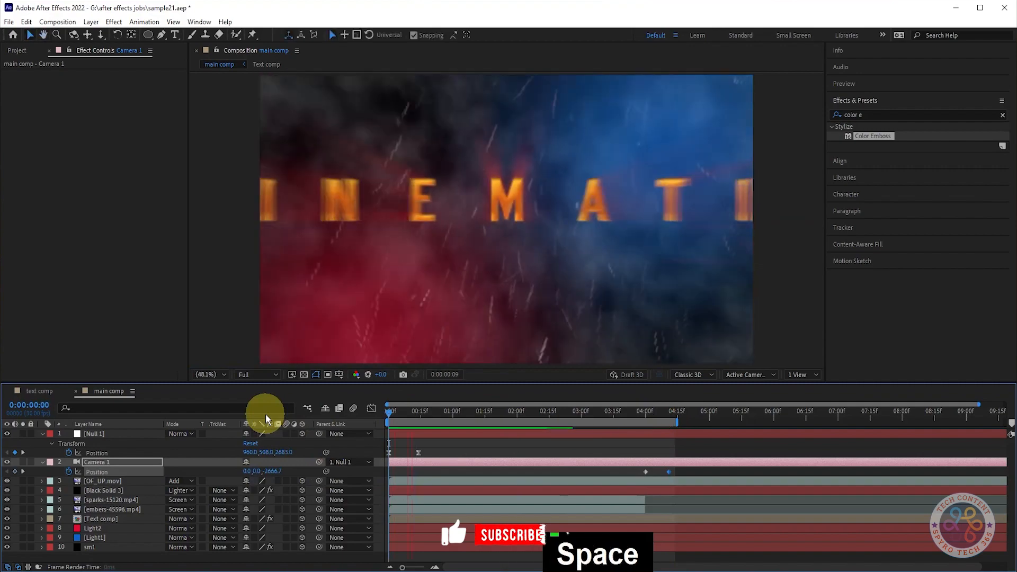
key("space")
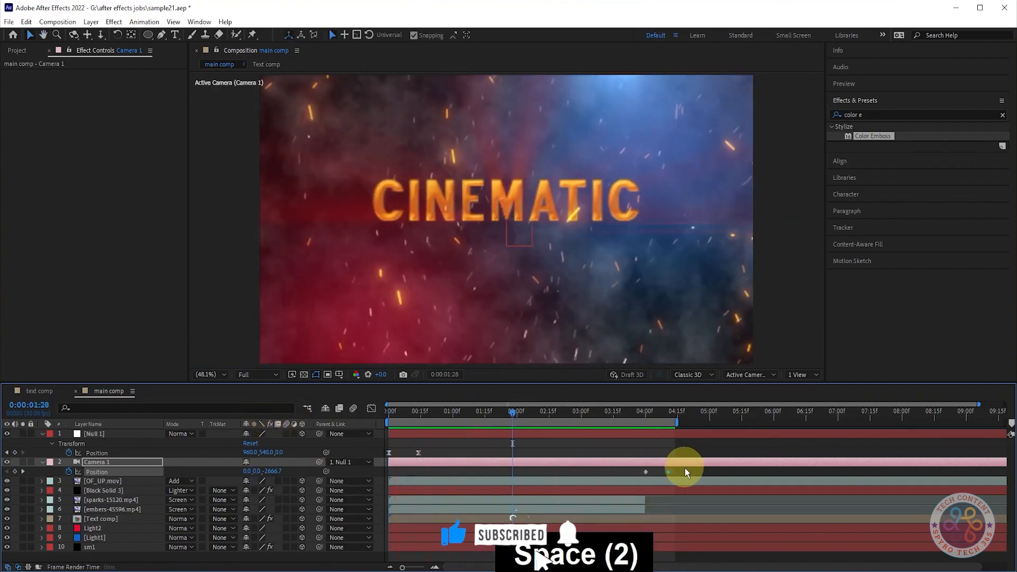
Easy Ease both Camera 1 Position keyframes, shift them slightly earlier, and preview the animation
key("F9")
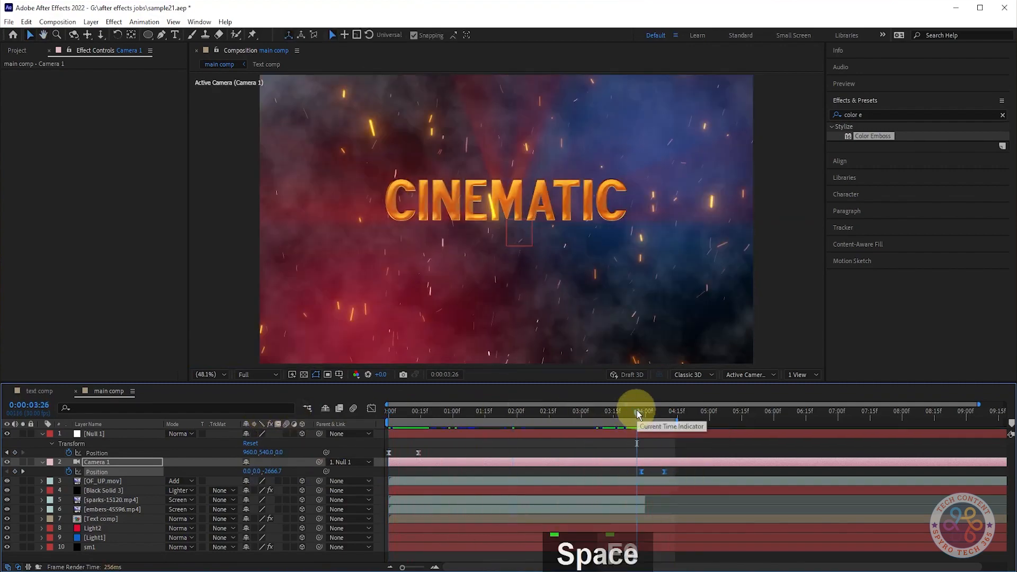
key("space")
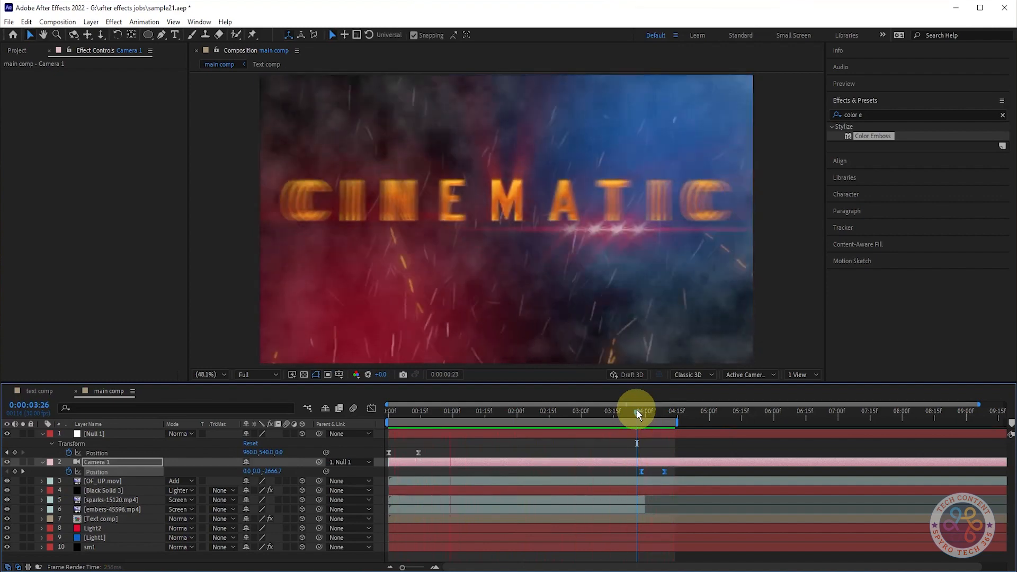
key("space")
Hide the embers-45596.mp4 layer and preview the scene with only the sparks
left_click(106, 499)
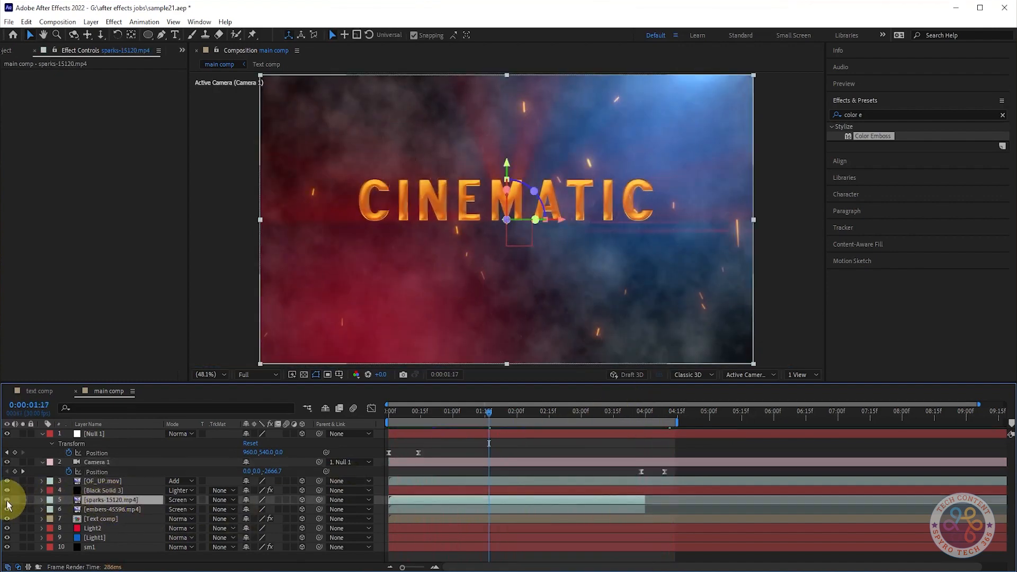
key("space")
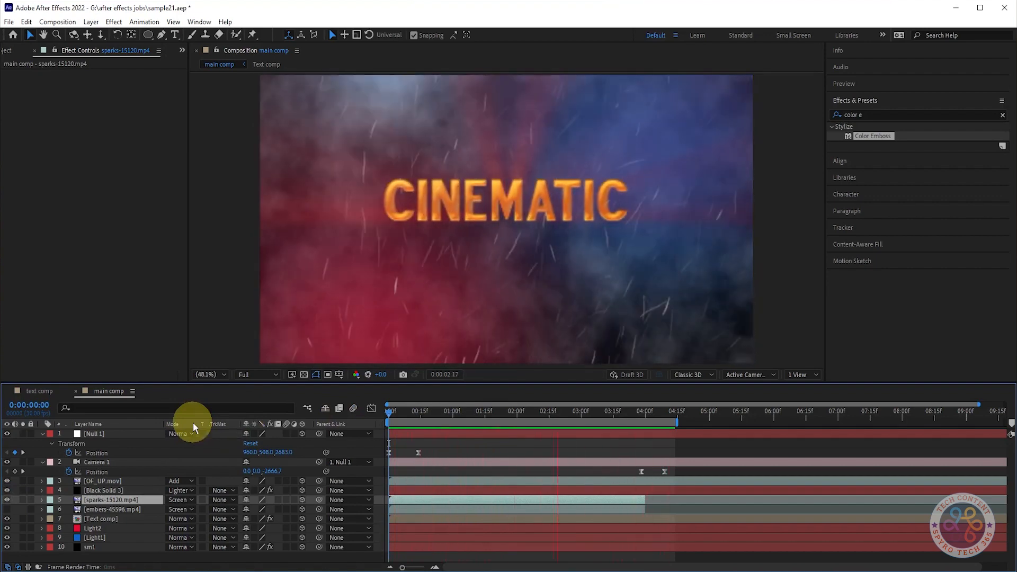
key("space")
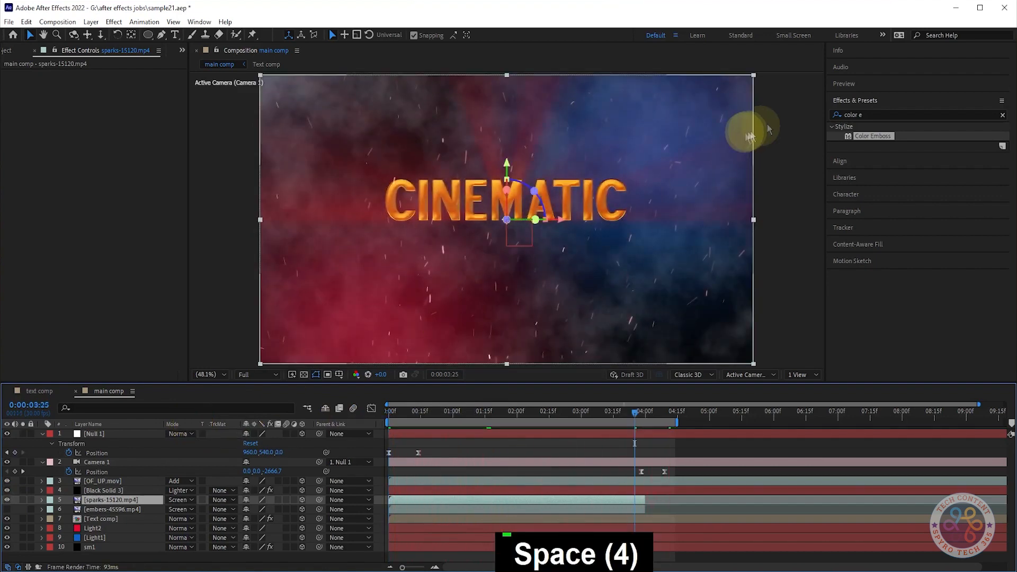
Show the preview settings and play the title animation from the start to check both camera moves
left_click(844, 84)
key("space")
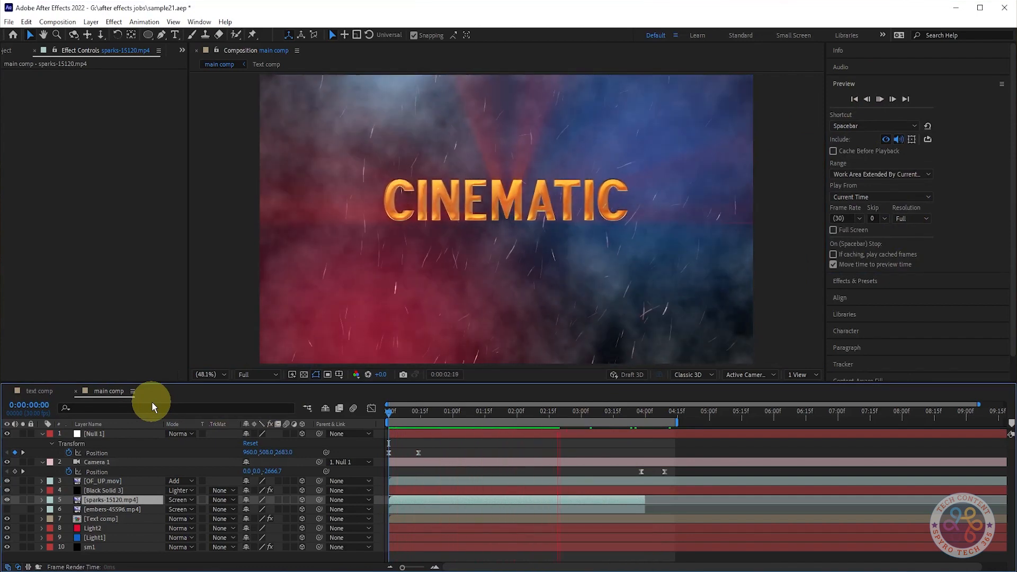
key("space")
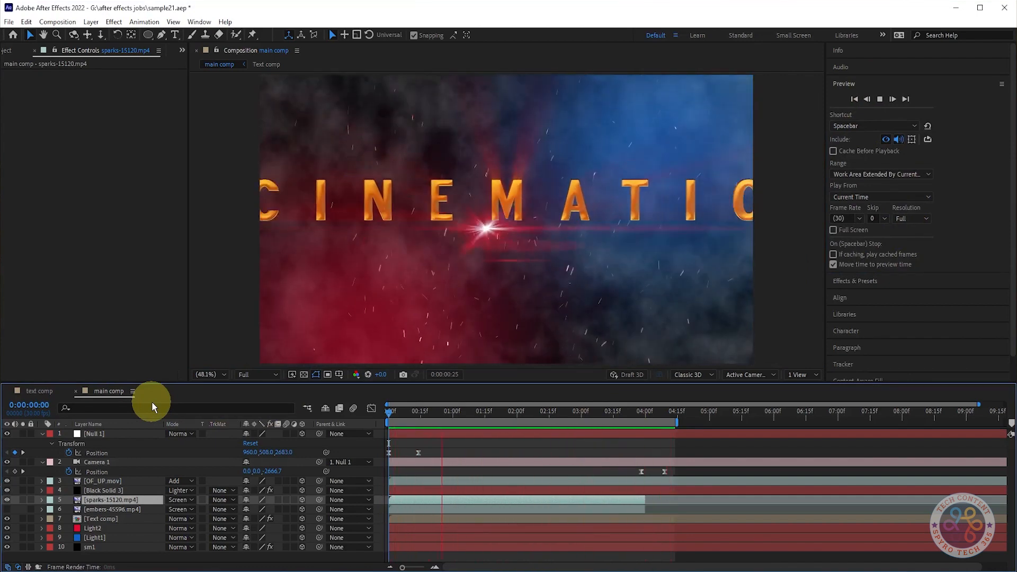
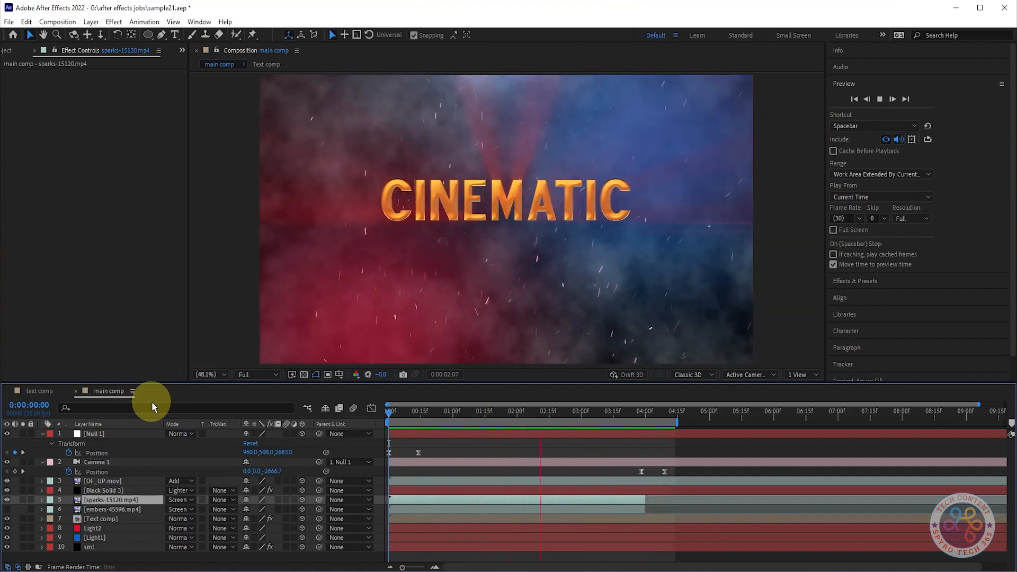
key("space")
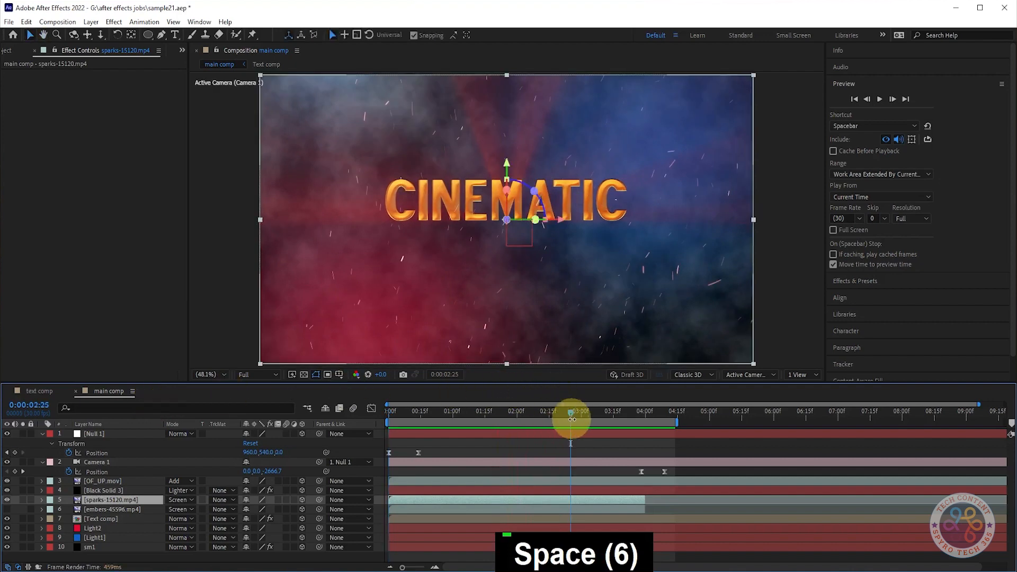
left_click_drag(571, 414, 373, 415)
key("space")
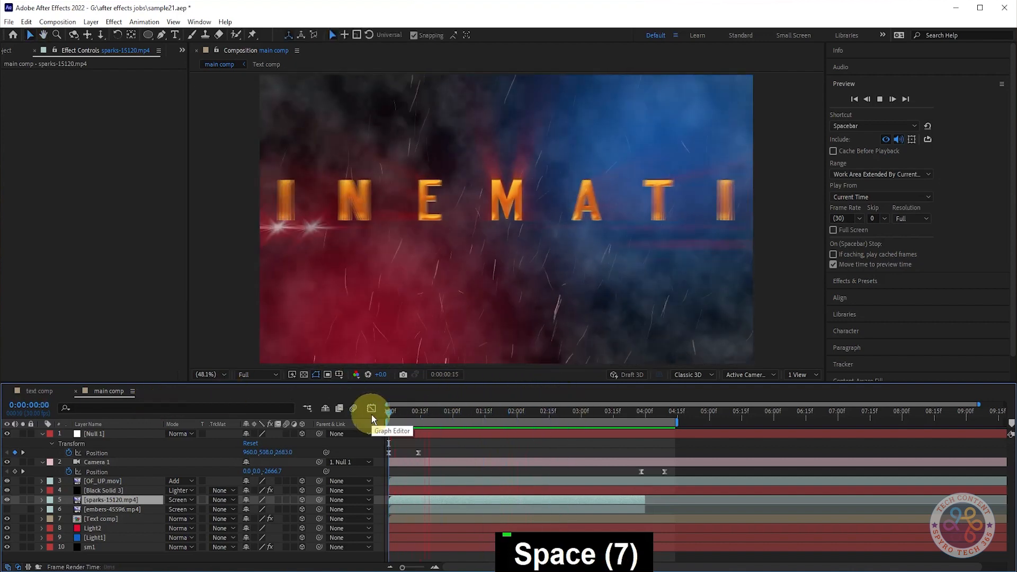
key("space")
Collapse the Null 1 and Camera 1 properties and add an adjustment layer above all layers
left_click(42, 434)
left_click(42, 443)
right_click(141, 536)
mouse_move(175, 402)
left_click(318, 486)
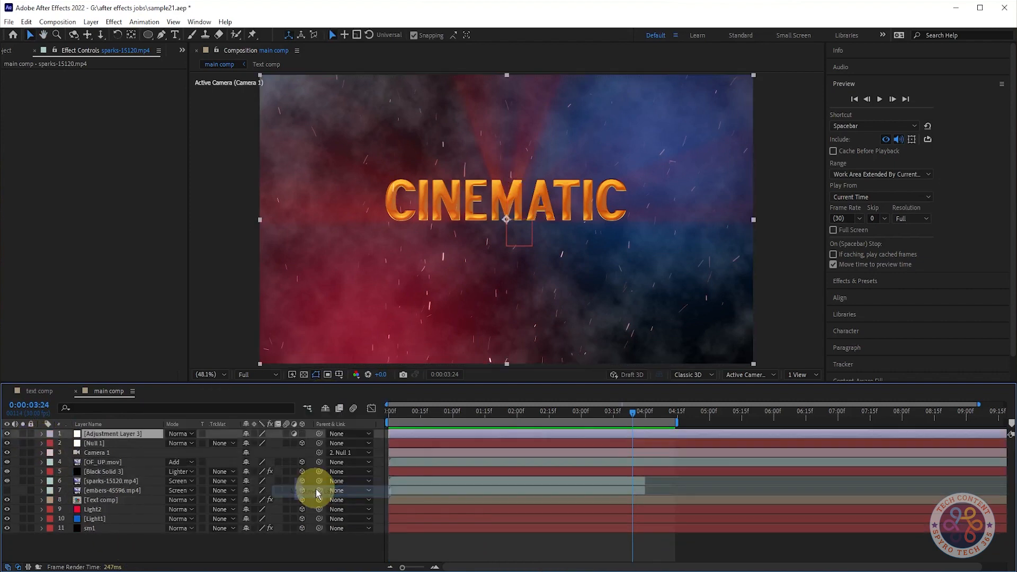
Apply Auto Levels to the adjustment layer with Temporal Smoothing 1.30, undo the Black Clip change, and preview the animation
left_click(864, 284)
left_click(891, 113)
type("color e")
type("auto")
left_click_drag(870, 221, 106, 222)
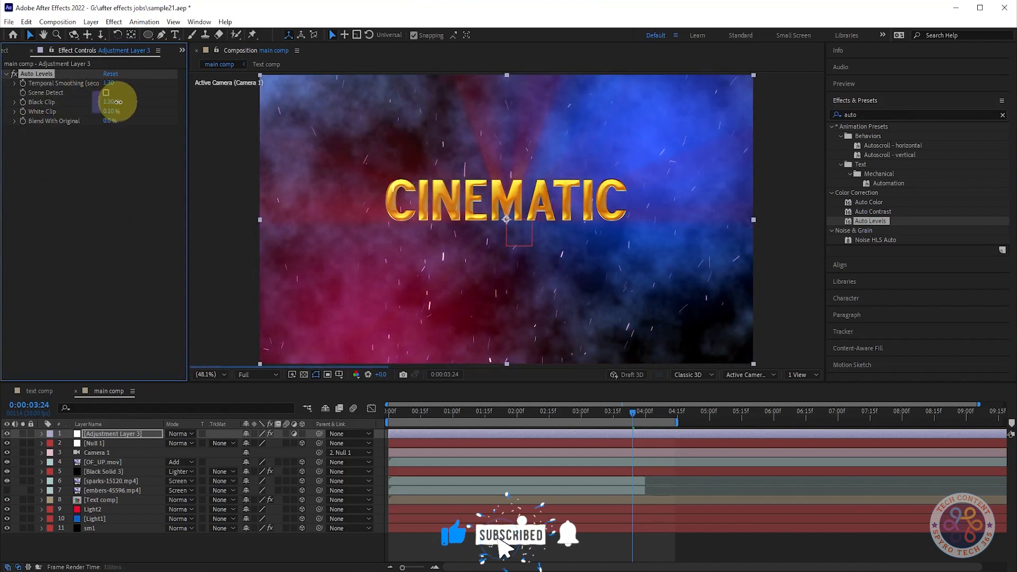
key("ctrl+z")
key("space")
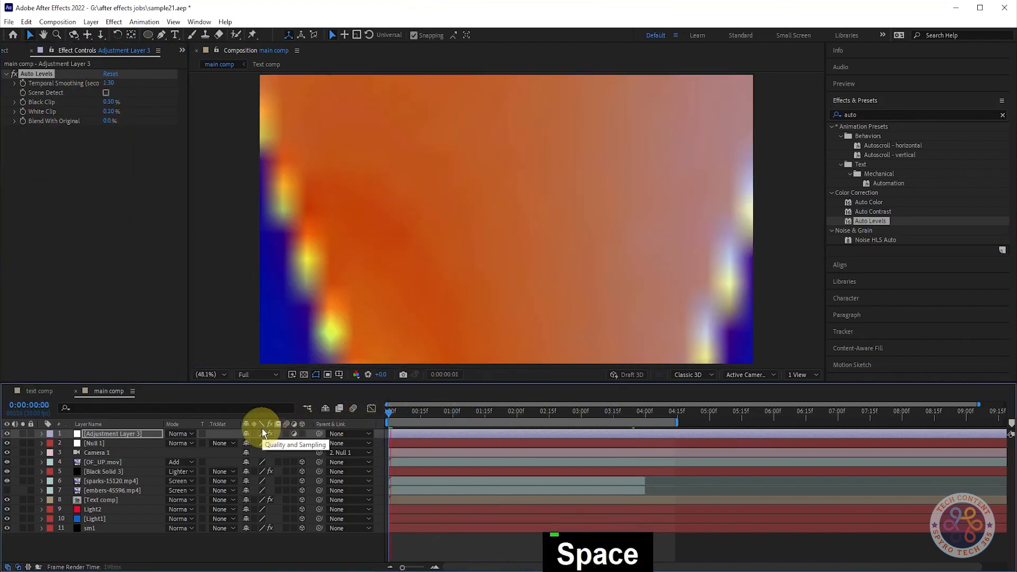